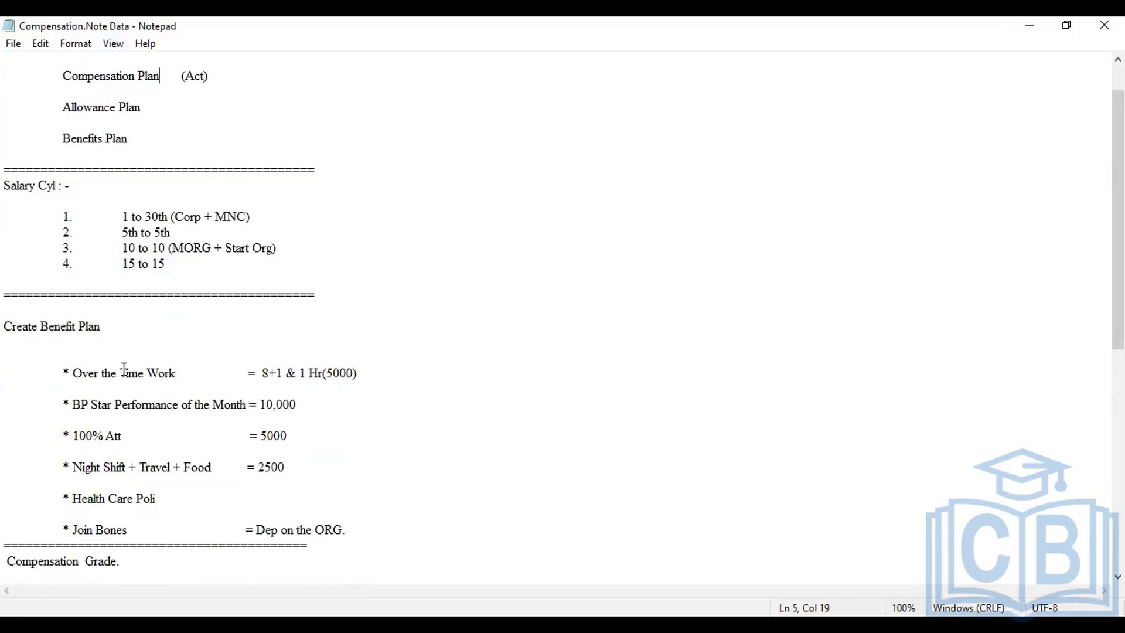
pyautogui.moveTo(72, 373); pyautogui.dragTo(301, 431)
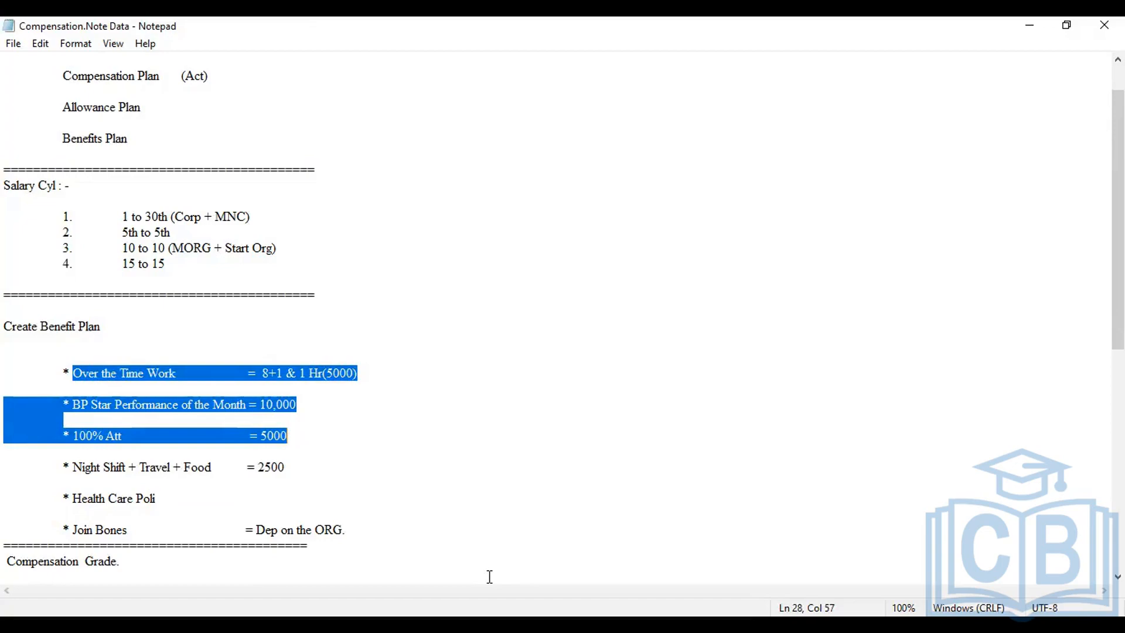
pyautogui.hotkey('alt', 'Tab')
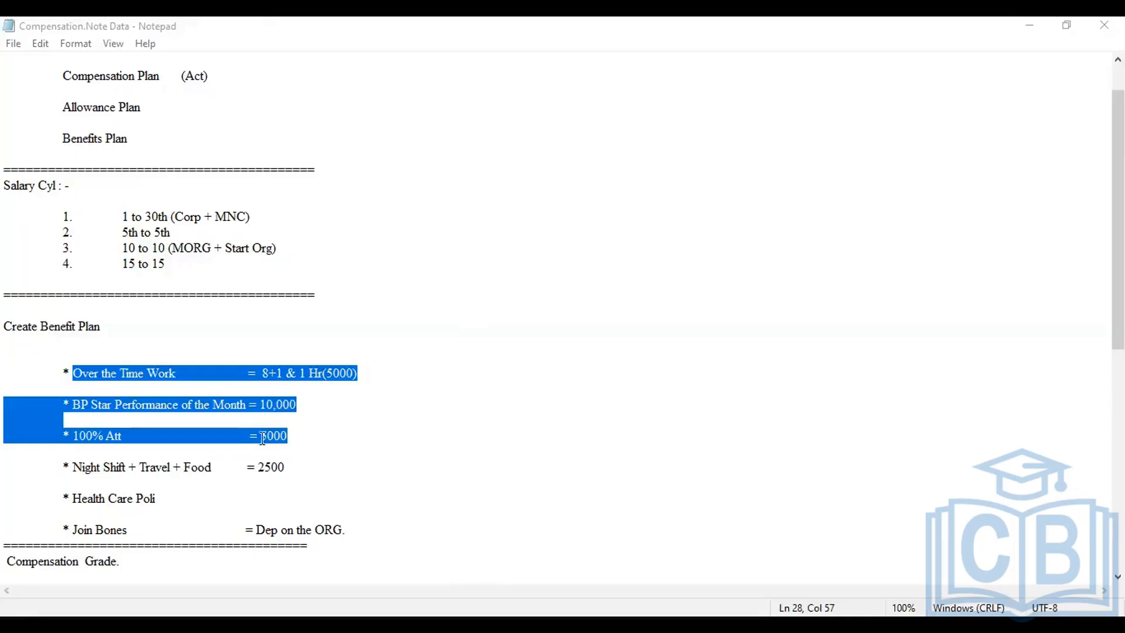
pyautogui.click(233, 376)
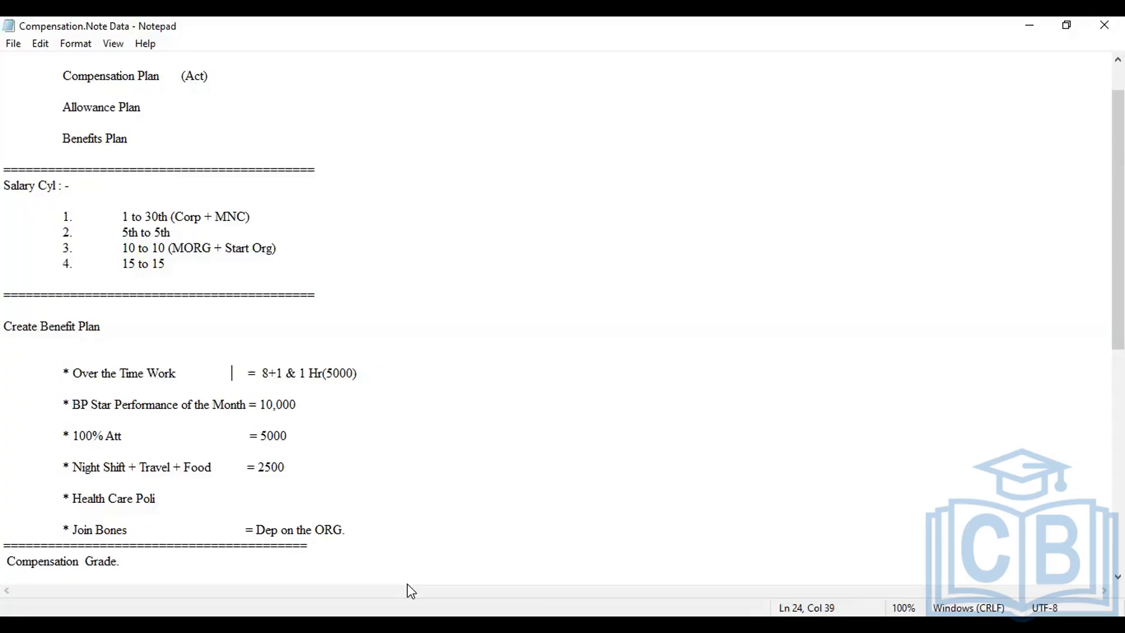
pyautogui.hotkey('alt', 'Tab')
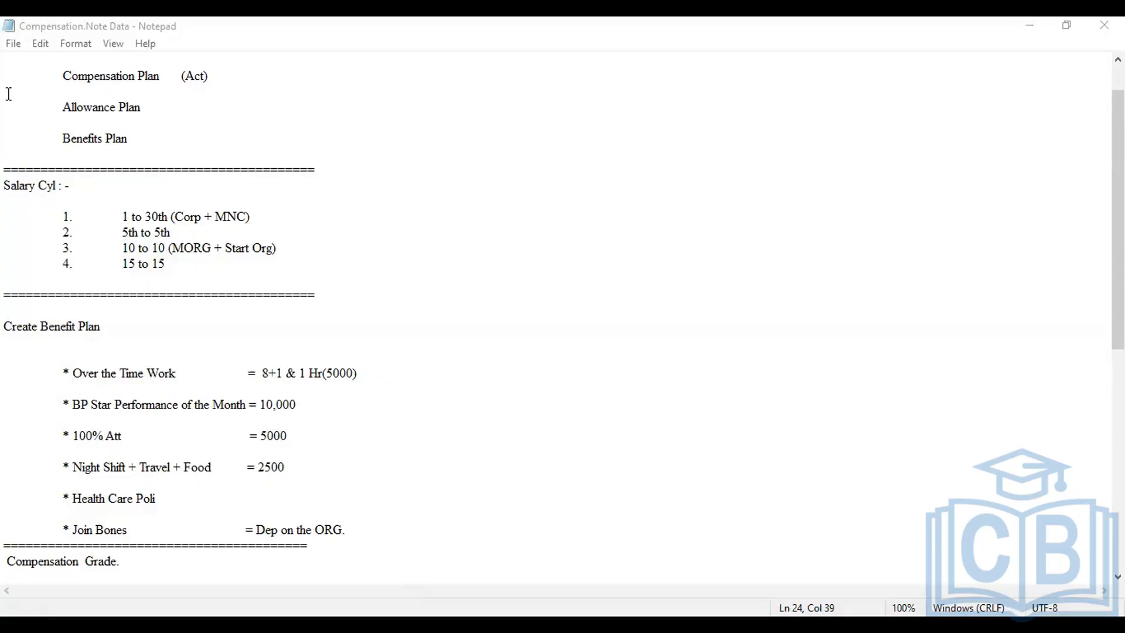
pyautogui.moveTo(64, 76); pyautogui.dragTo(160, 77)
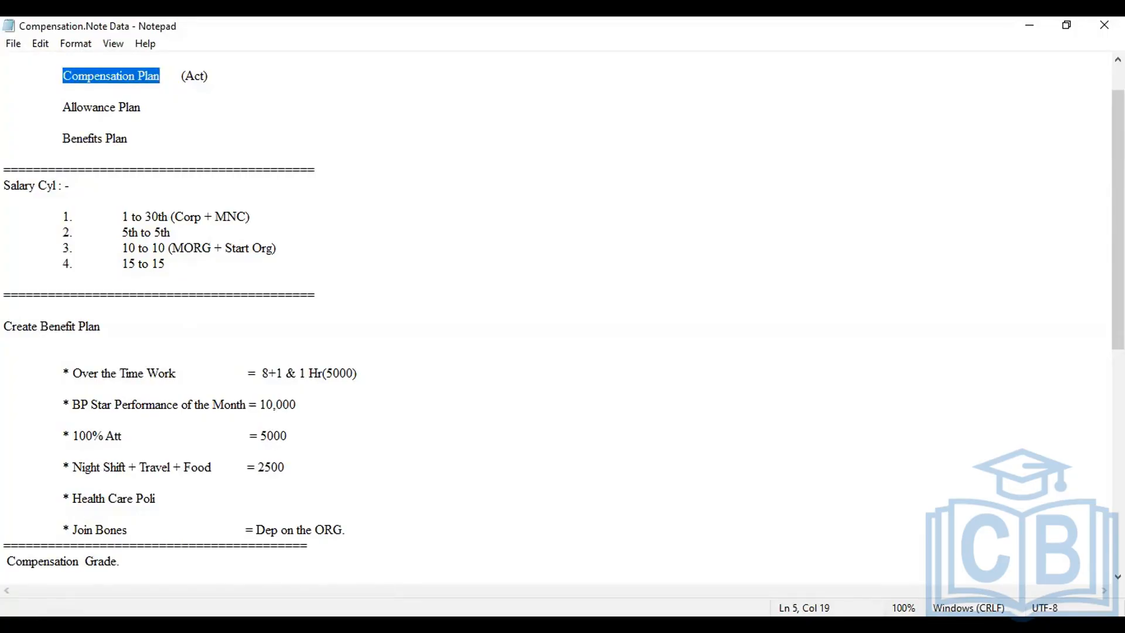
# Step: Switch to Workday, open the Create Compensation Plan Assignment Security Segment task and name the segment "Best Performance Compensation"
pyautogui.hotkey('alt', 'Tab')
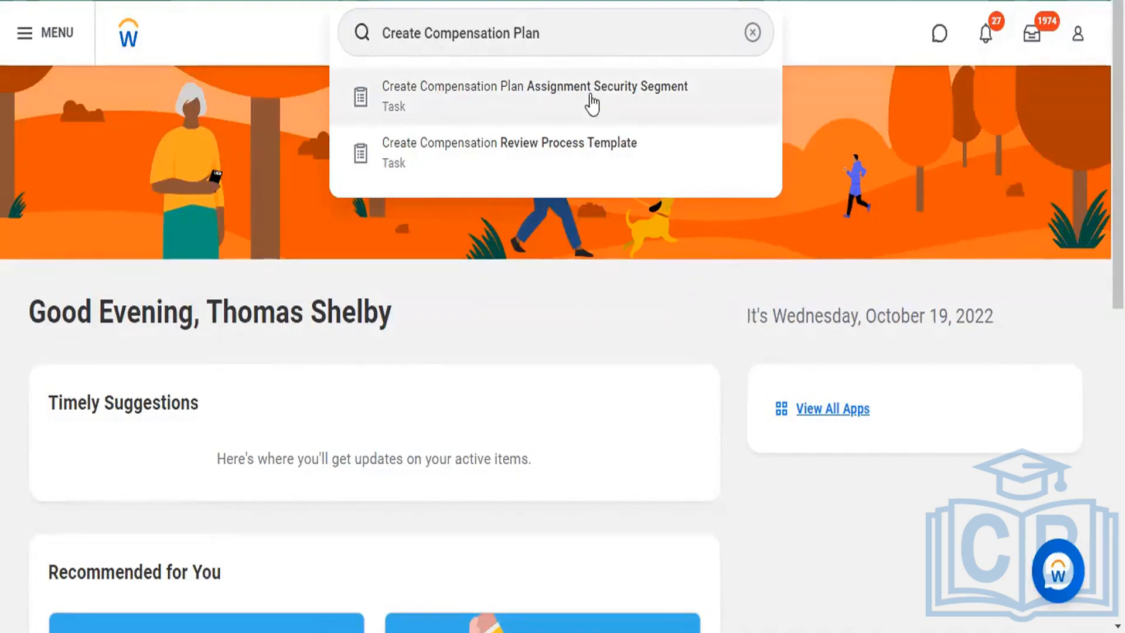
pyautogui.click(480, 88)
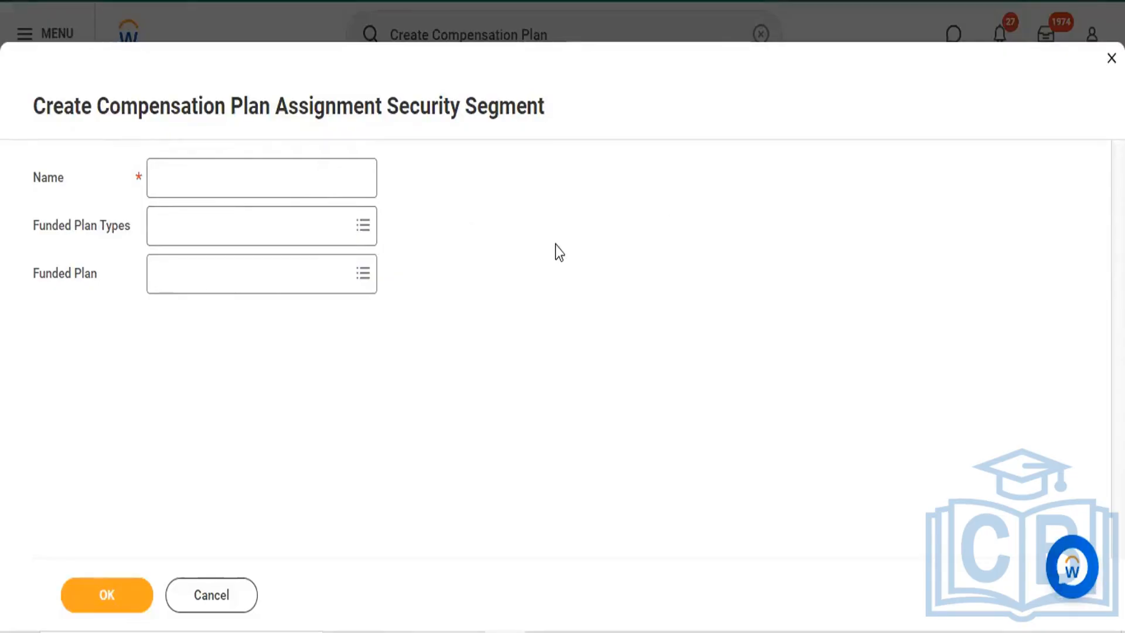
pyautogui.click(296, 179)
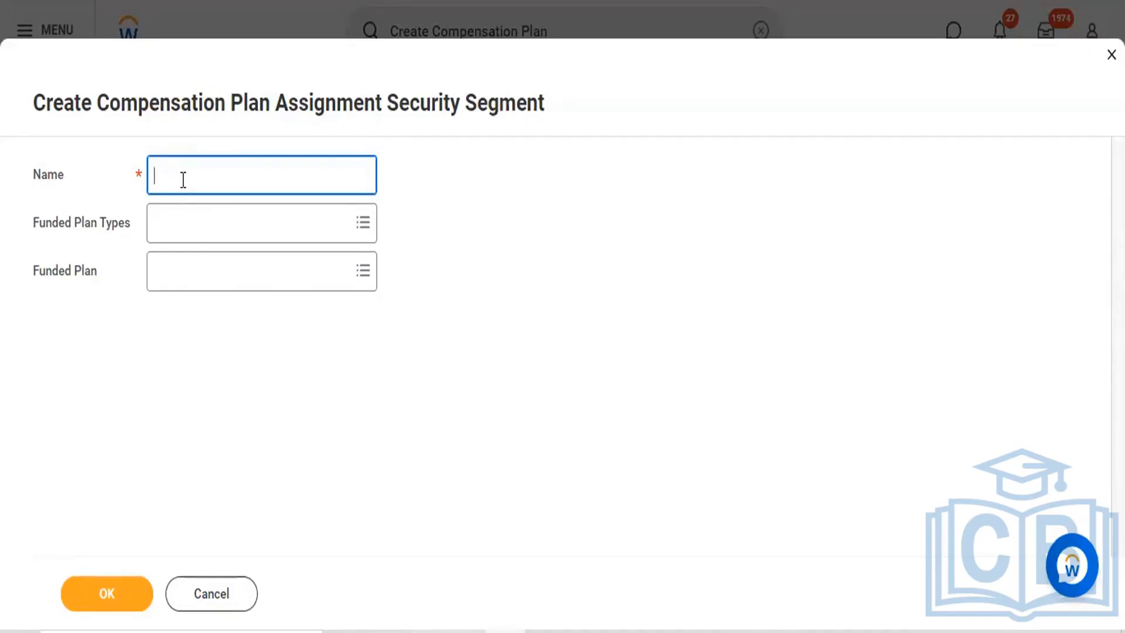
pyautogui.write('Best Performance')
pyautogui.write('Com')
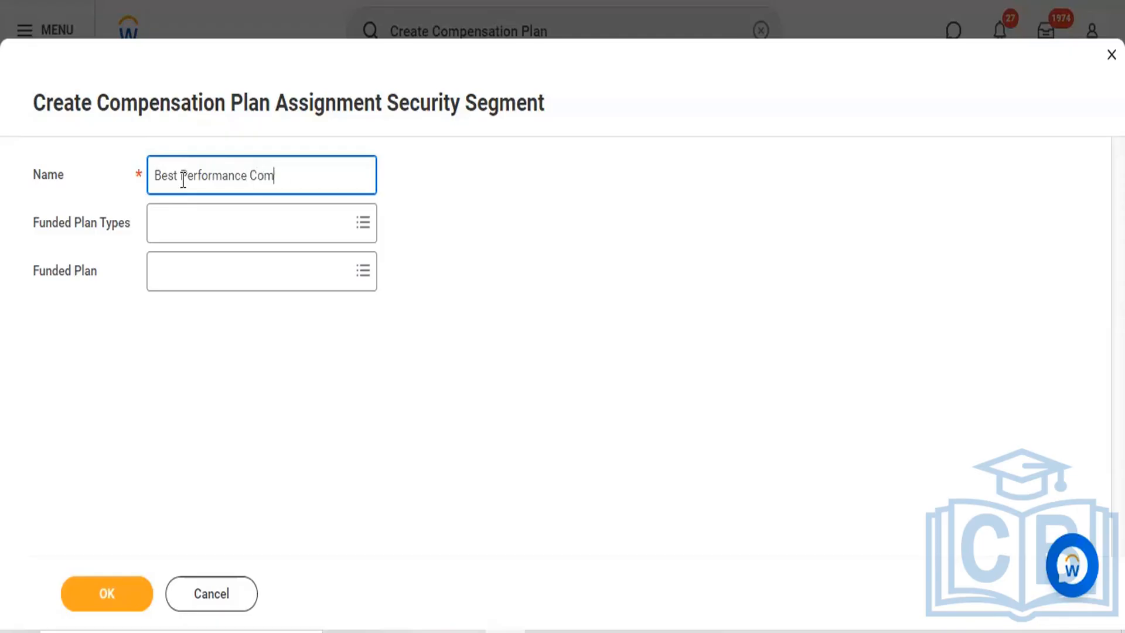
pyautogui.write('pensation')
# Step: Set the segment's funded plan type to Merit from the full list of types
pyautogui.click(327, 224)
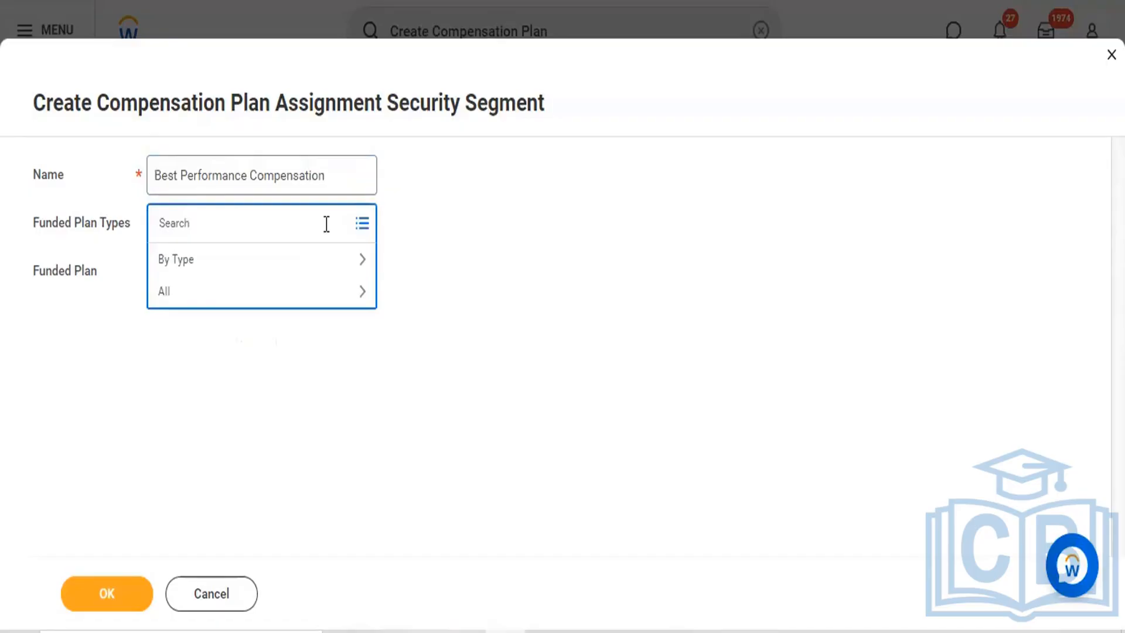
pyautogui.click(227, 291)
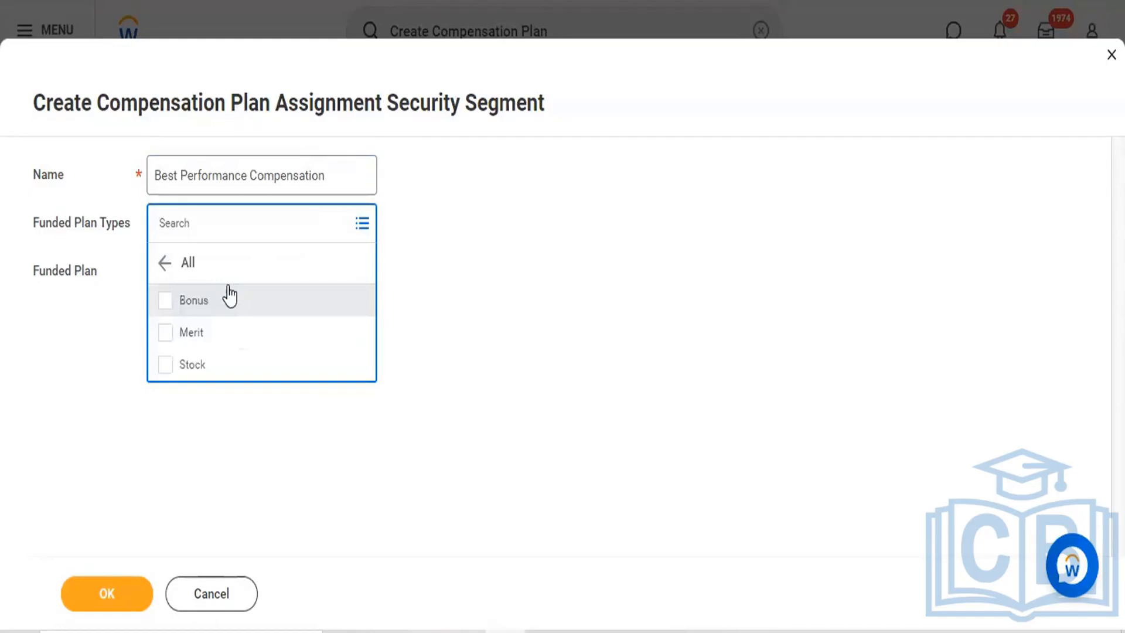
pyautogui.click(206, 310)
pyautogui.click(217, 310)
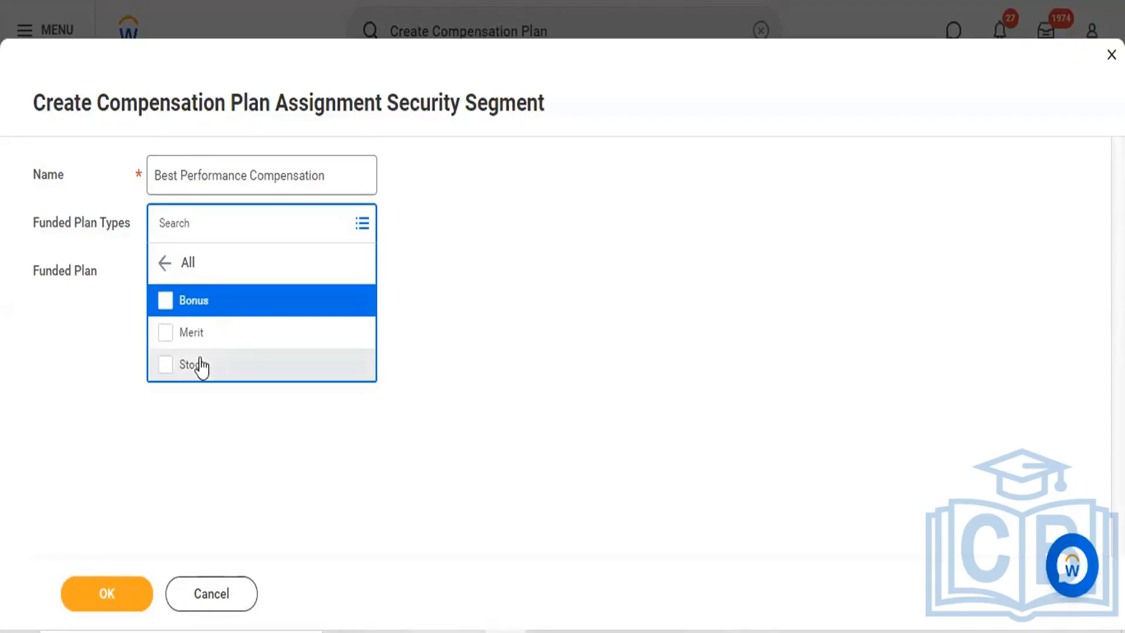
pyautogui.click(166, 341)
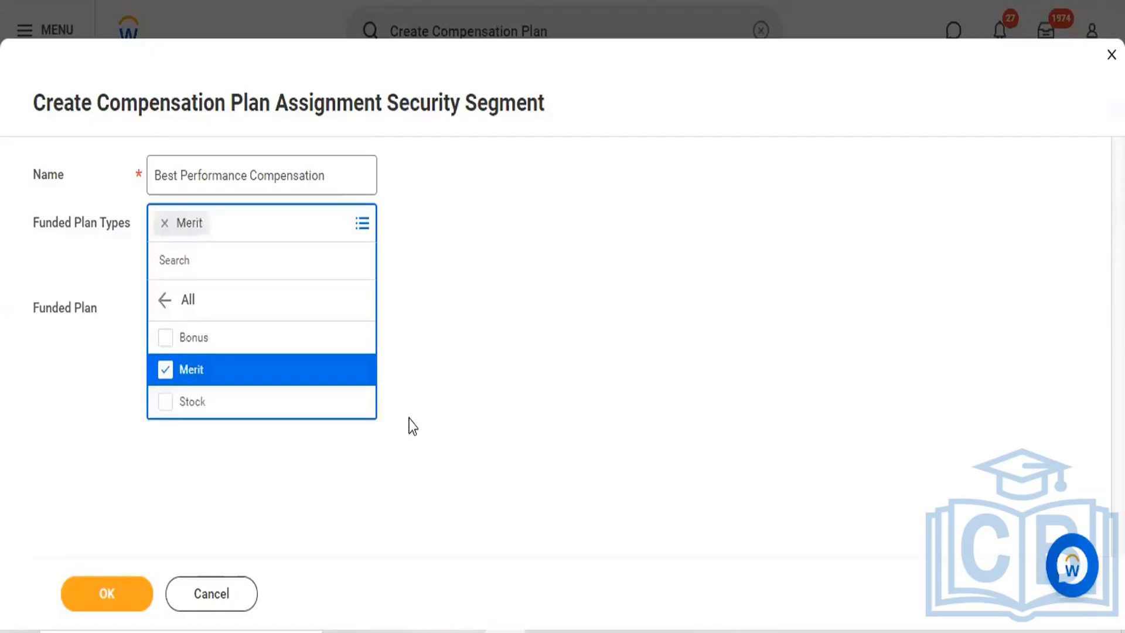
pyautogui.click(469, 419)
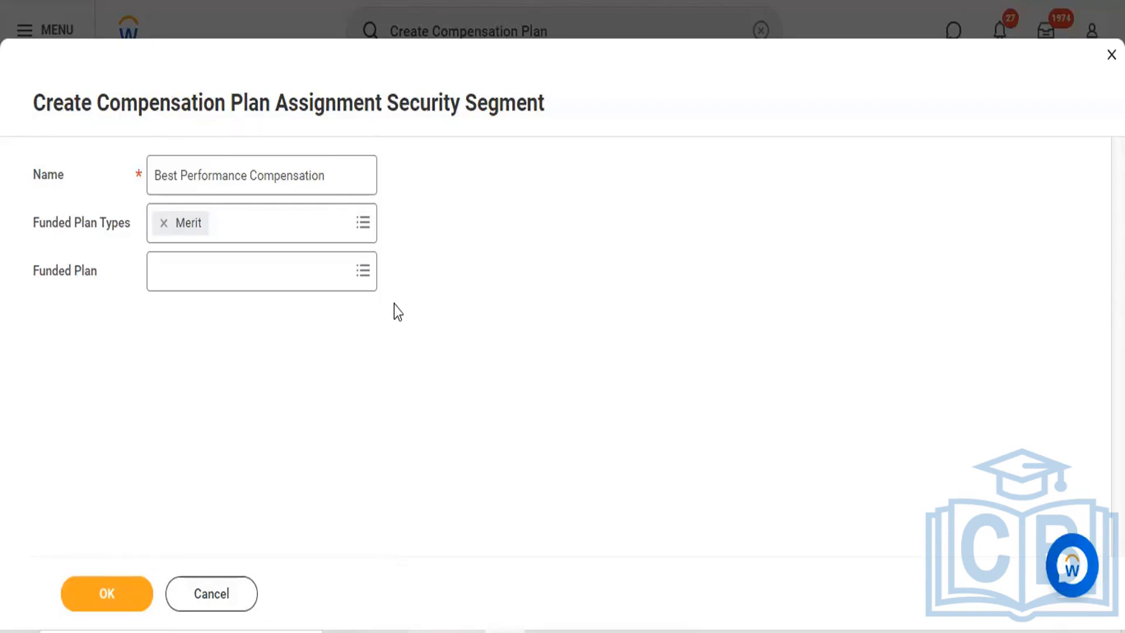
# Step: Start creating a new merit percent plan for the segment's funded plan, with effective date 10/19/2022
pyautogui.click(362, 272)
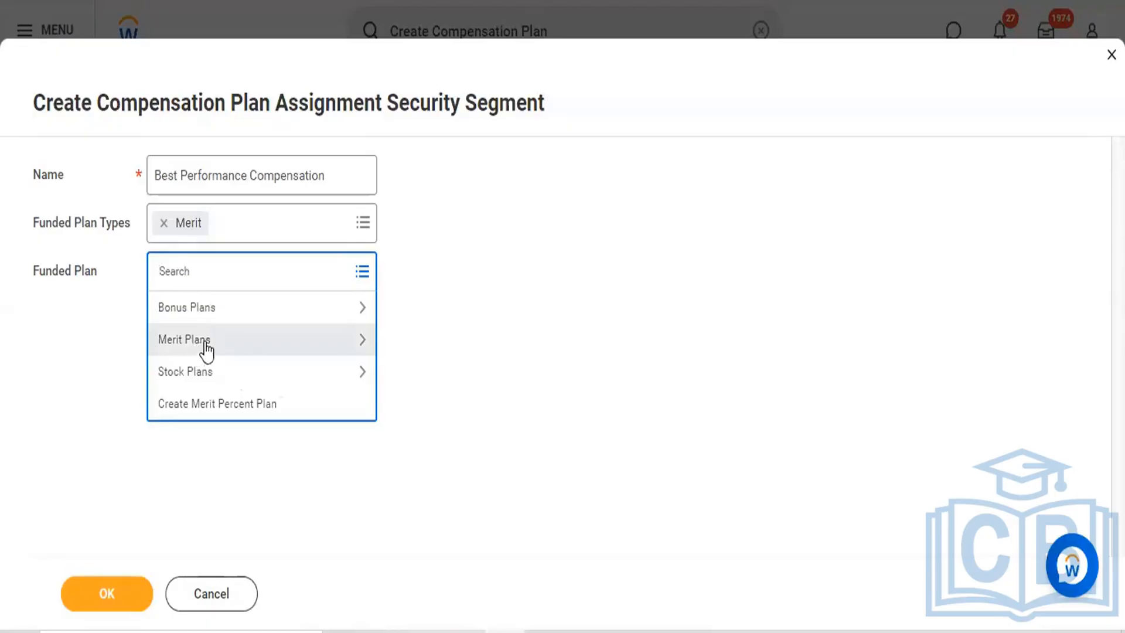
pyautogui.click(222, 405)
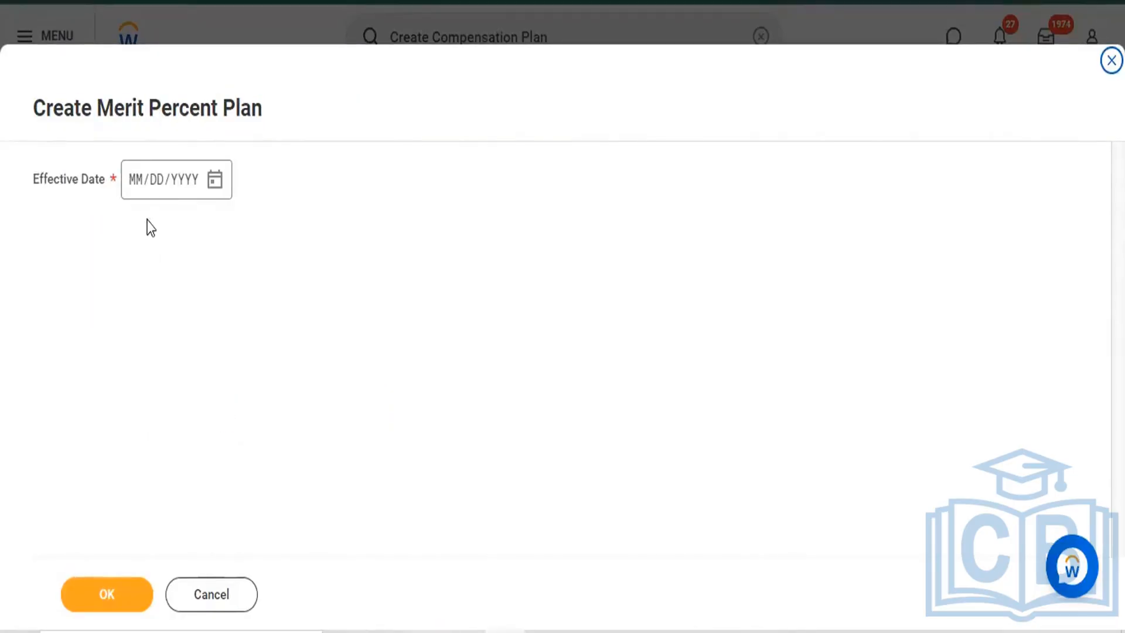
pyautogui.click(138, 180)
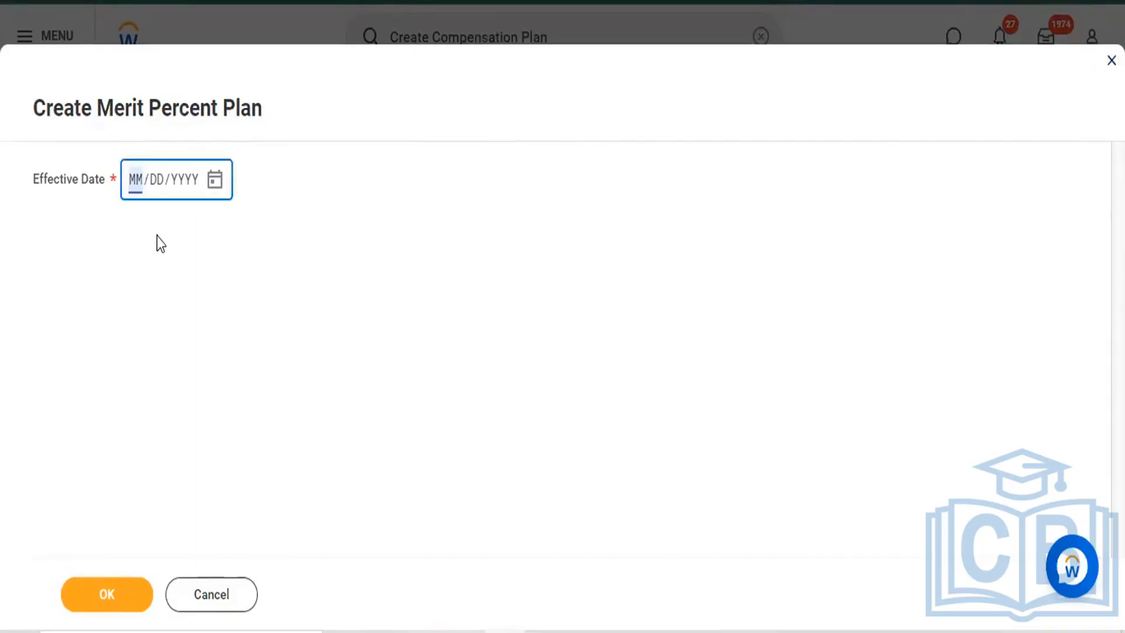
pyautogui.write('10/19/')
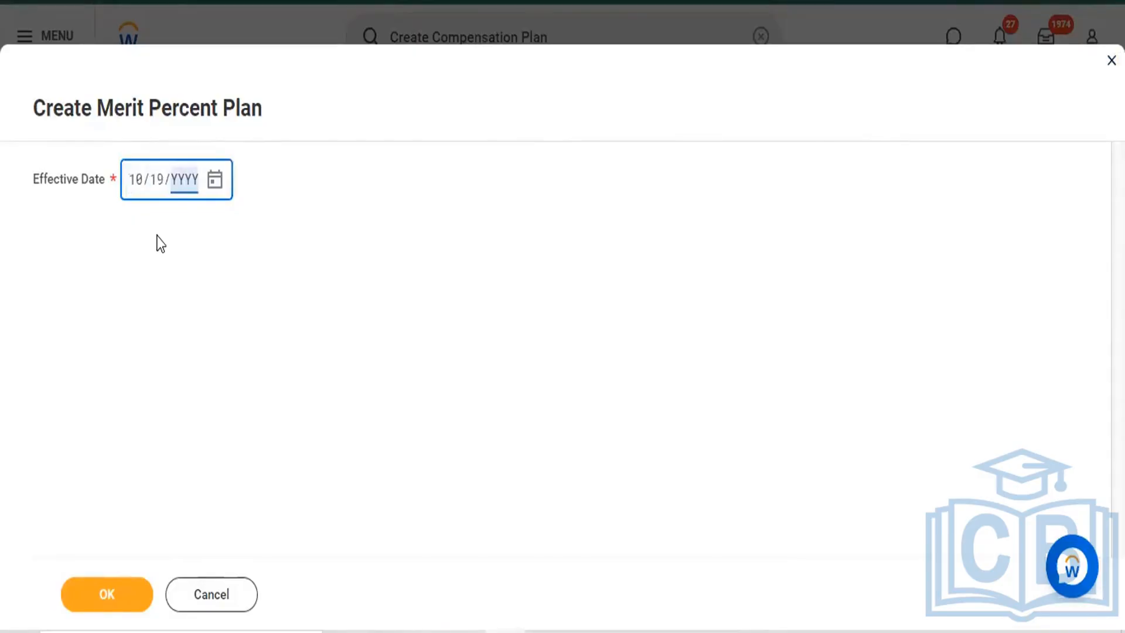
pyautogui.write('2022')
pyautogui.click(321, 252)
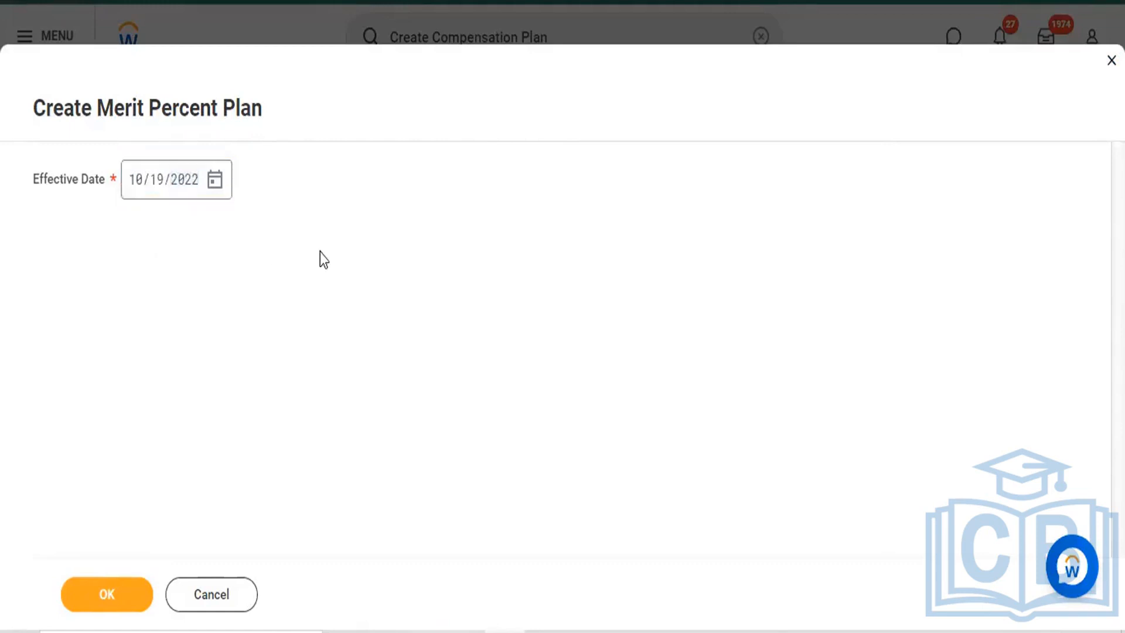
pyautogui.click(106, 597)
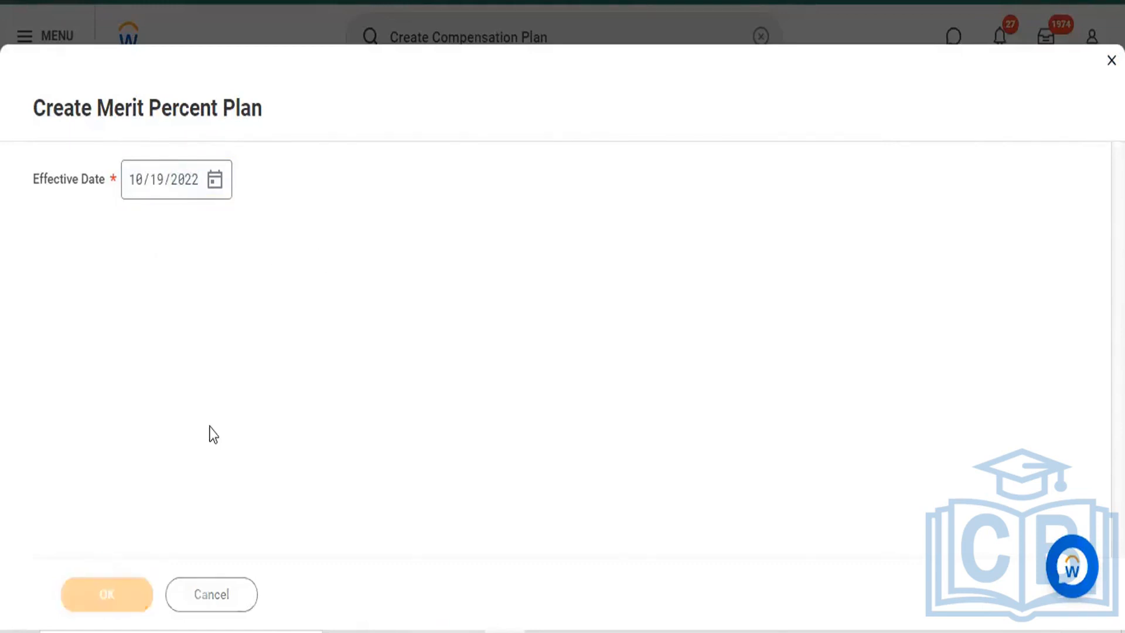
# Step: Name the merit percent plan "Best Performance. (Ops Development)"
pyautogui.scroll(-10, 333, 497)
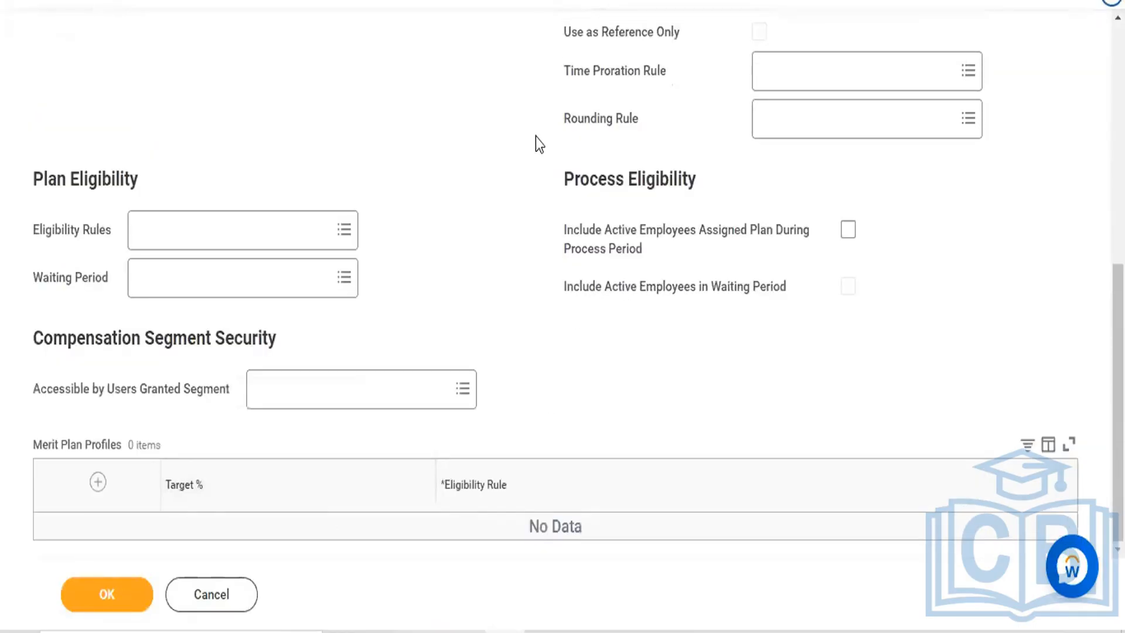
pyautogui.scroll(10, 535, 141)
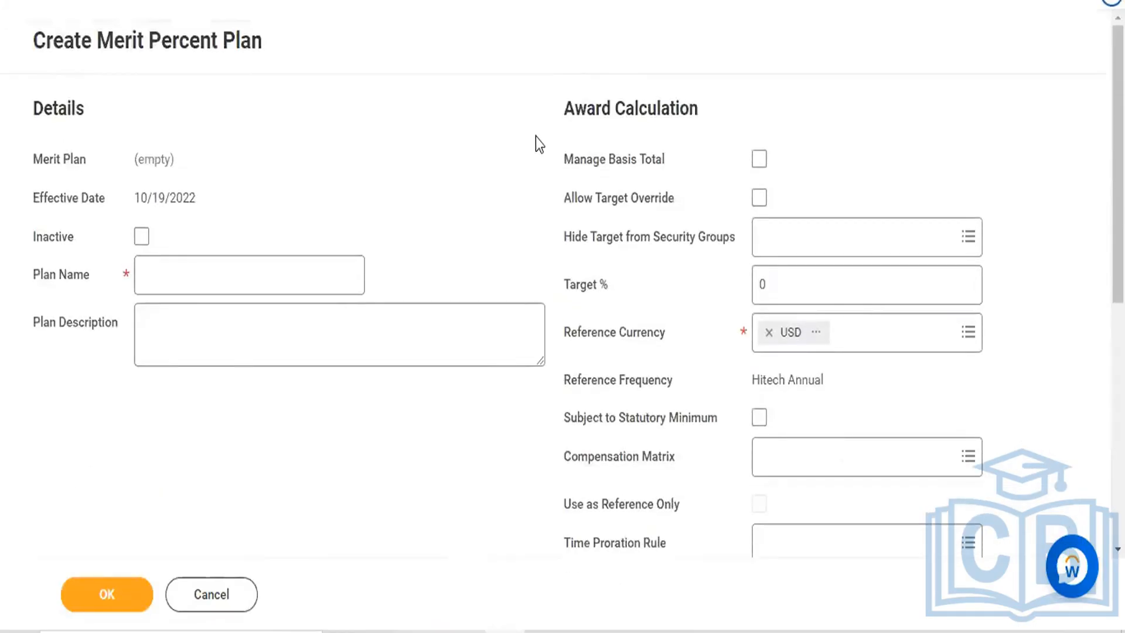
pyautogui.click(237, 278)
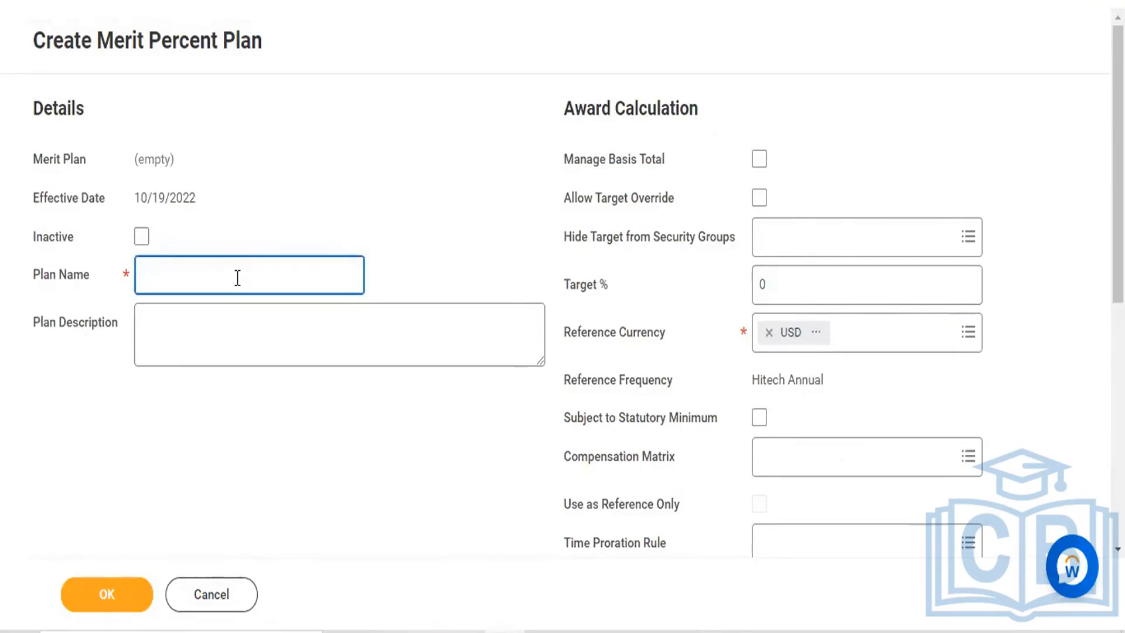
pyautogui.write('Best')
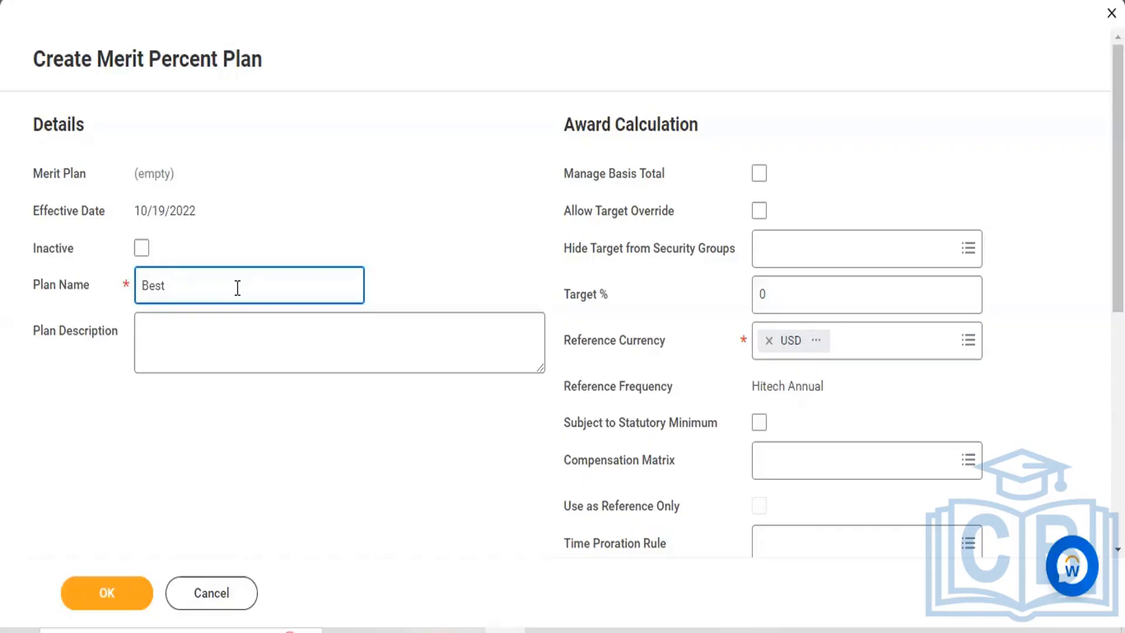
pyautogui.write('Performance.')
pyautogui.write('()')
pyautogui.press('Left')
pyautogui.click(447, 550)
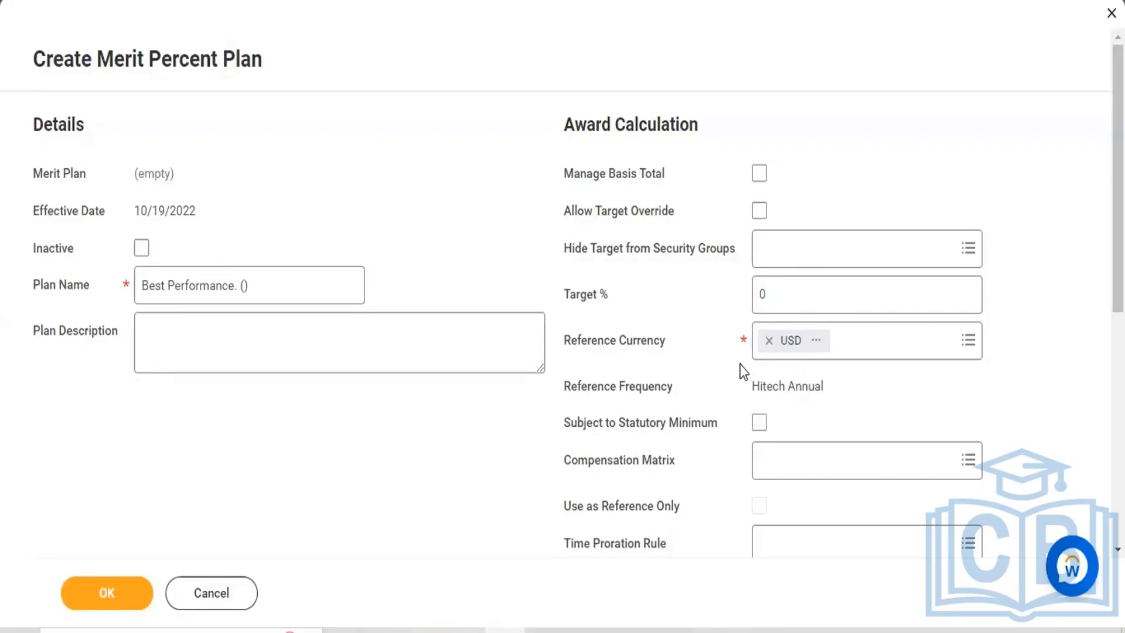
pyautogui.click(246, 287)
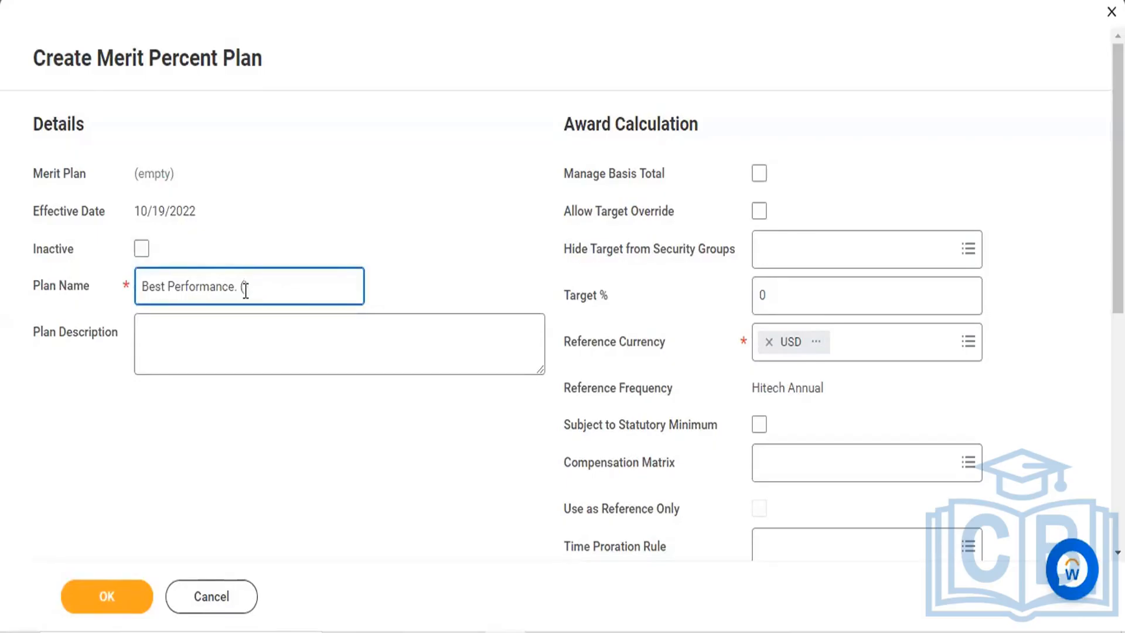
pyautogui.write('Ops Development')
# Step: Copy "Best Performance." from the plan name into the plan description and add the line "* Set a Target." after a blank line
pyautogui.click(253, 369)
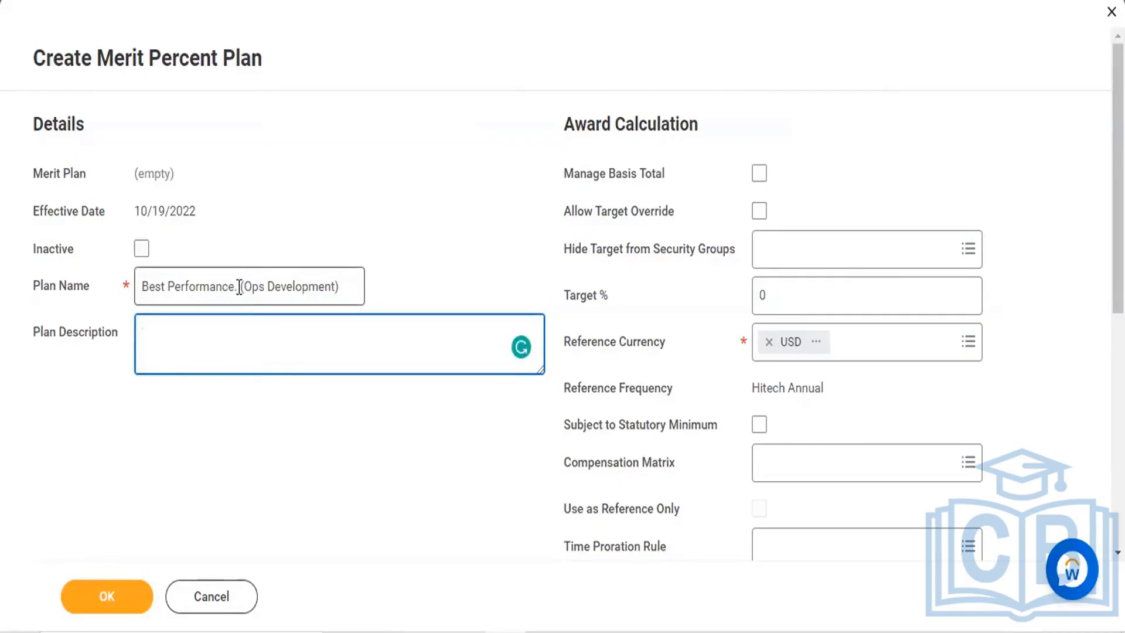
pyautogui.moveTo(239, 287); pyautogui.dragTo(117, 299)
pyautogui.hotkey('ctrl', 'c')
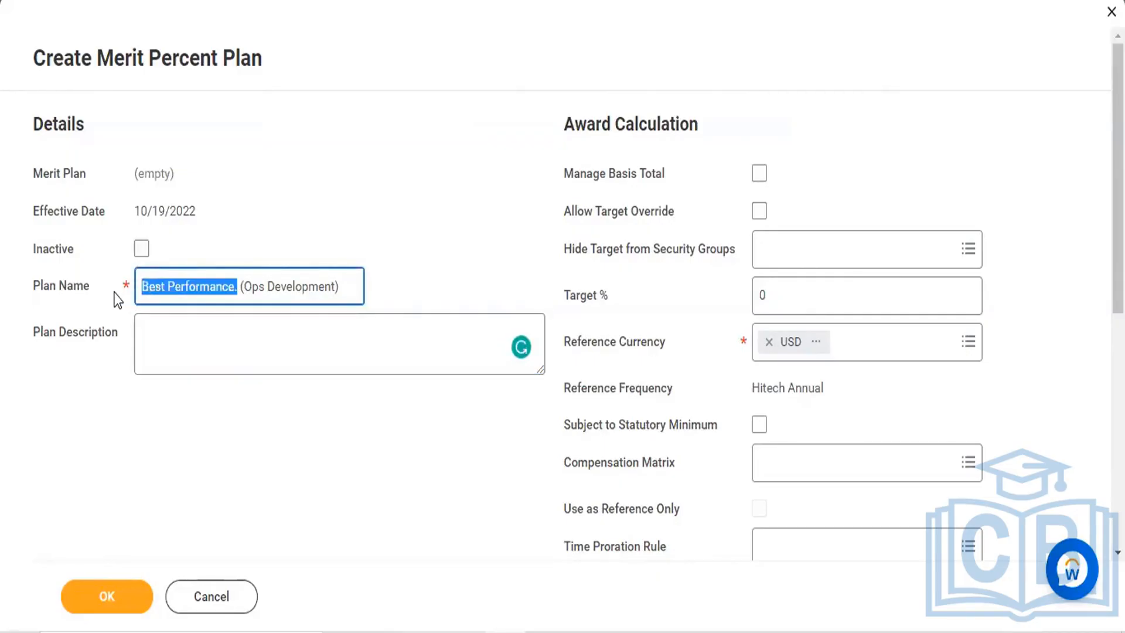
pyautogui.click(178, 333)
pyautogui.hotkey('ctrl', 'v')
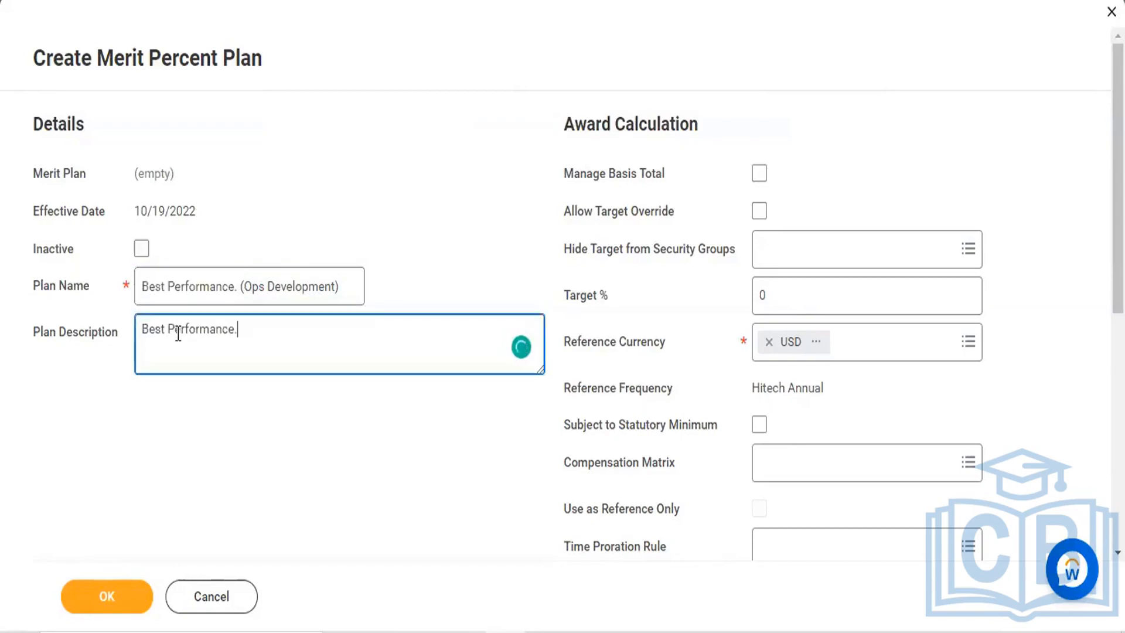
pyautogui.press('Return')
pyautogui.press('Return')
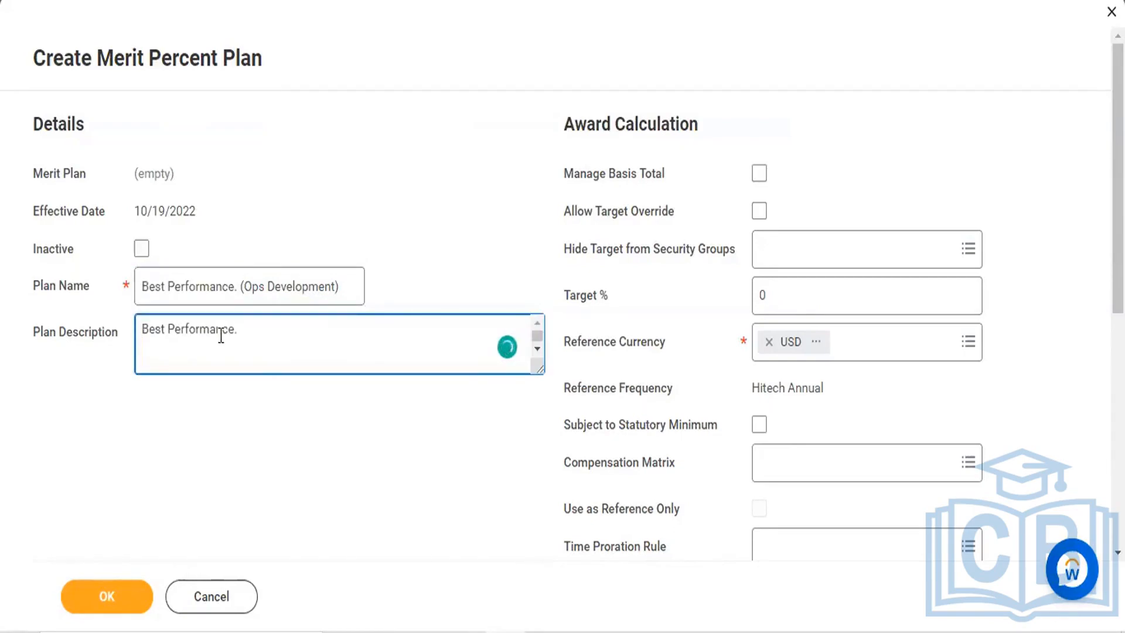
pyautogui.write('*')
pyautogui.write('Set a Target.')
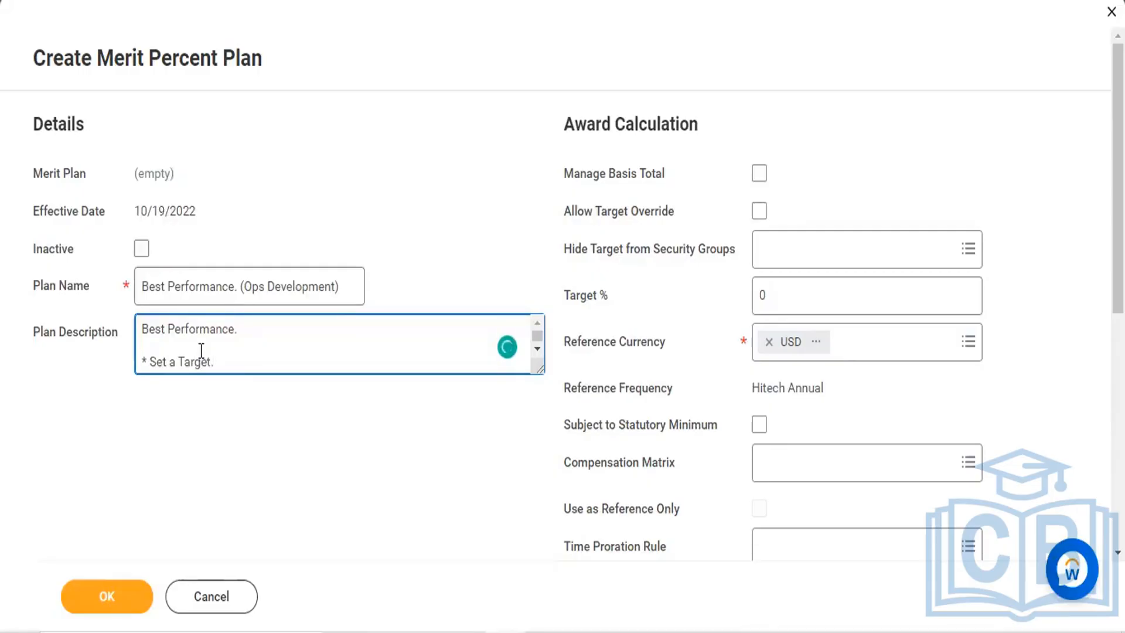
# Step: Add the line "* Task compelet with in the TAT." to the plan description under the Set a Target line
pyautogui.press('Return')
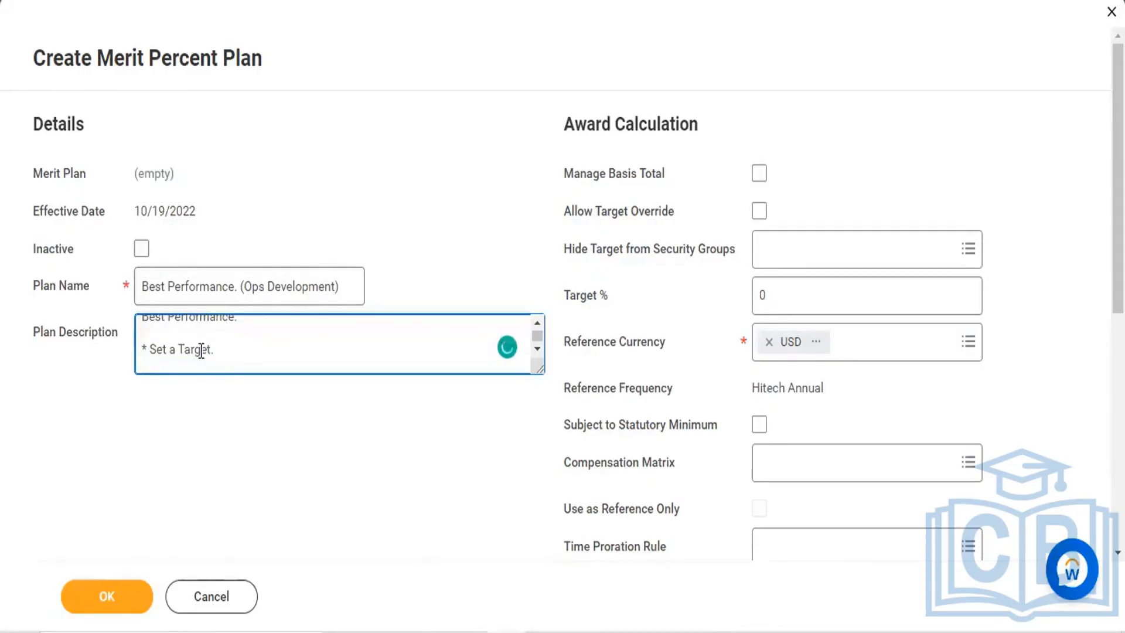
pyautogui.write('*')
pyautogui.write('W')
pyautogui.press('BackSpace')
pyautogui.write('Task compl')
pyautogui.press('BackSpace')
pyautogui.write('elet with in the T')
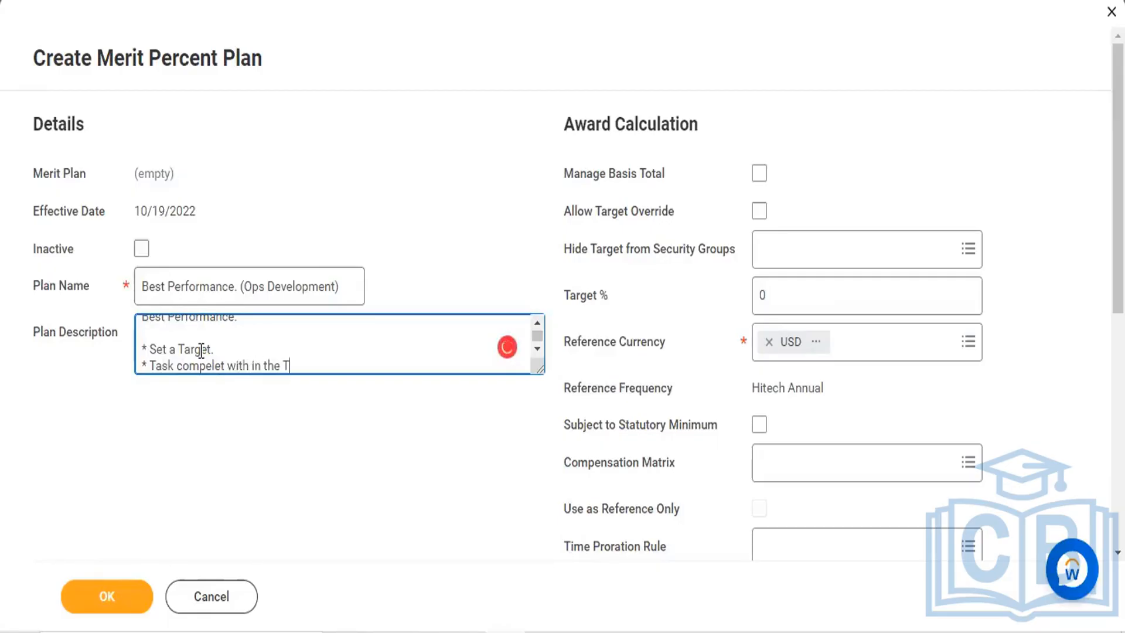
pyautogui.write('AT.')
pyautogui.press('Return')
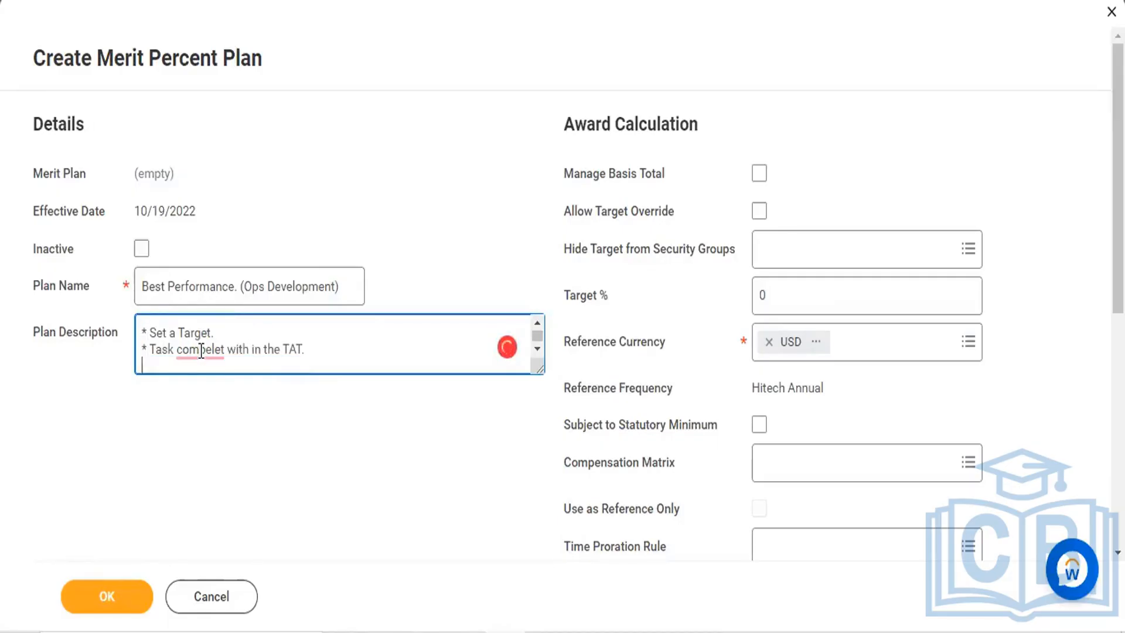
# Step: Start another "*" line in the plan description and correct "compelet" to "complete" and "with in" to "within"
pyautogui.write('*')
pyautogui.moveTo(201, 352)
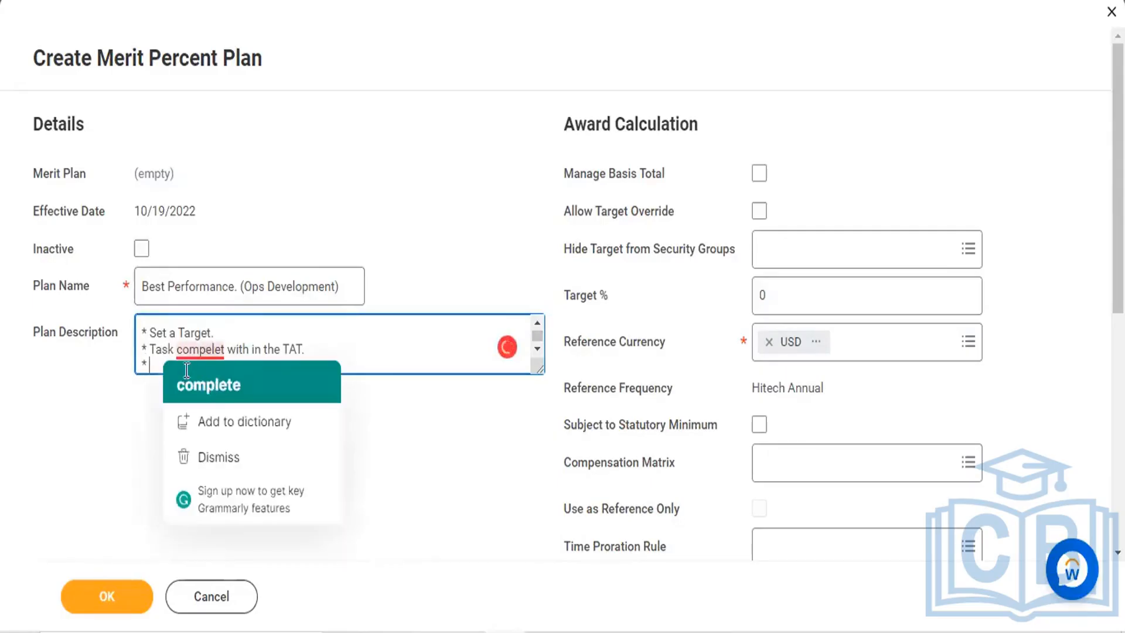
pyautogui.click(186, 375)
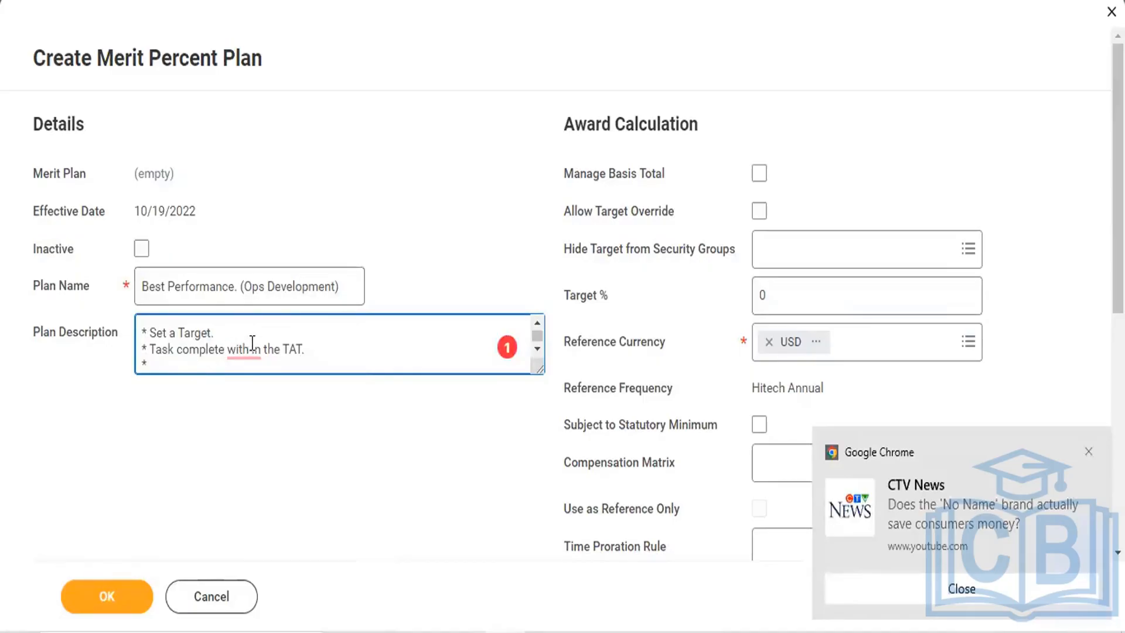
pyautogui.moveTo(256, 359)
pyautogui.click(255, 390)
pyautogui.click(186, 363)
pyautogui.click(491, 597)
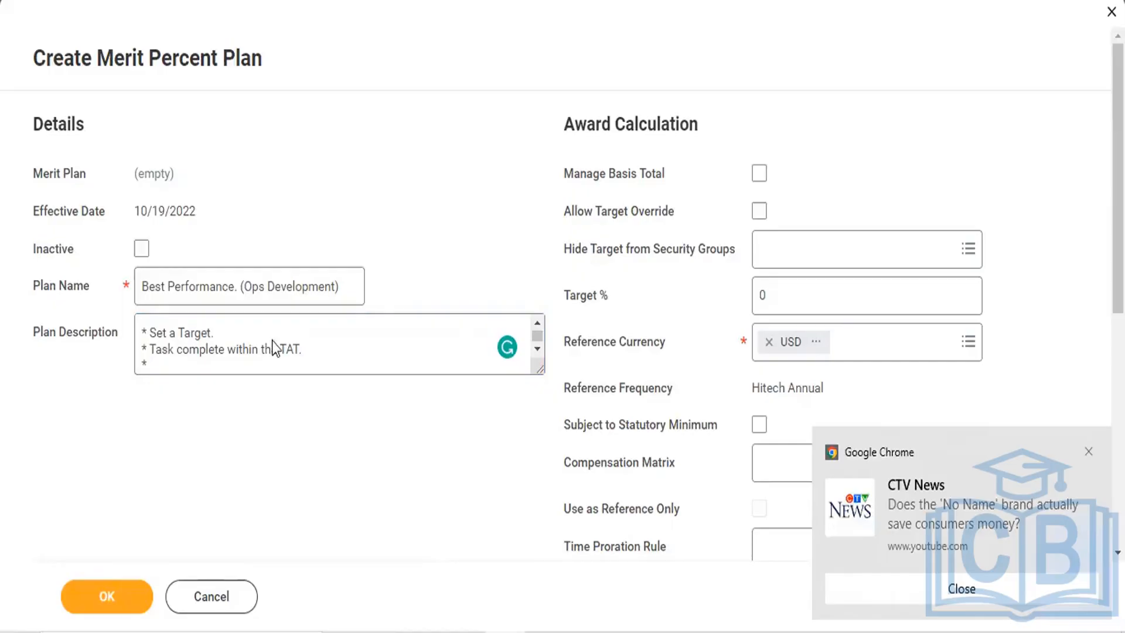
# Step: Complete the third bullet of the plan description with "Target vs Achiv." and begin a new line
pyautogui.click(201, 364)
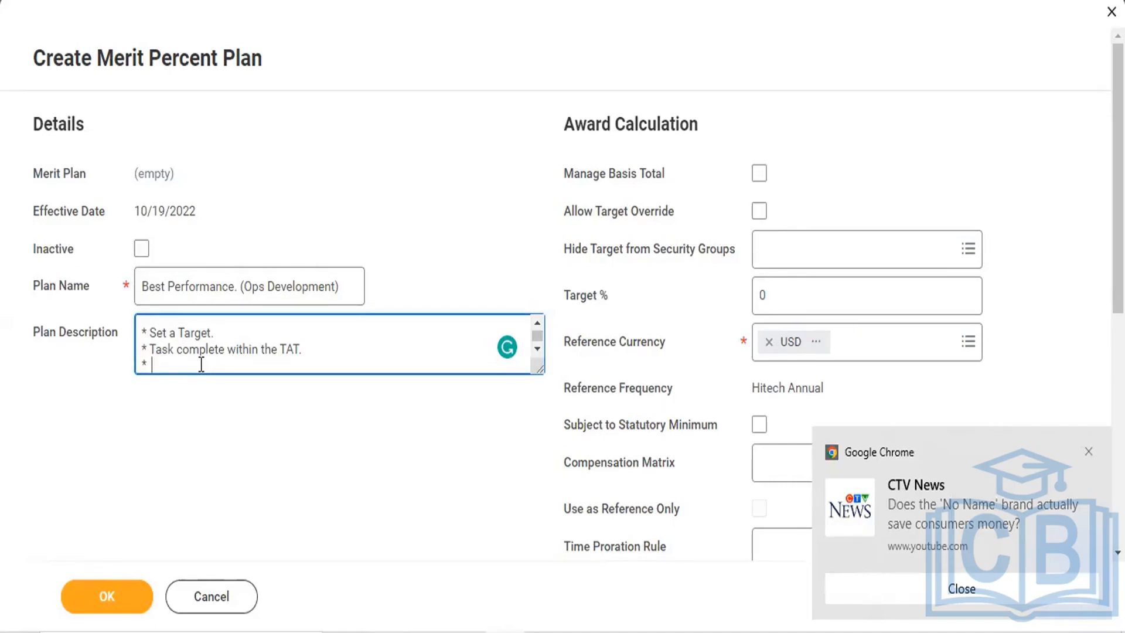
pyautogui.write('Target vs Achiv')
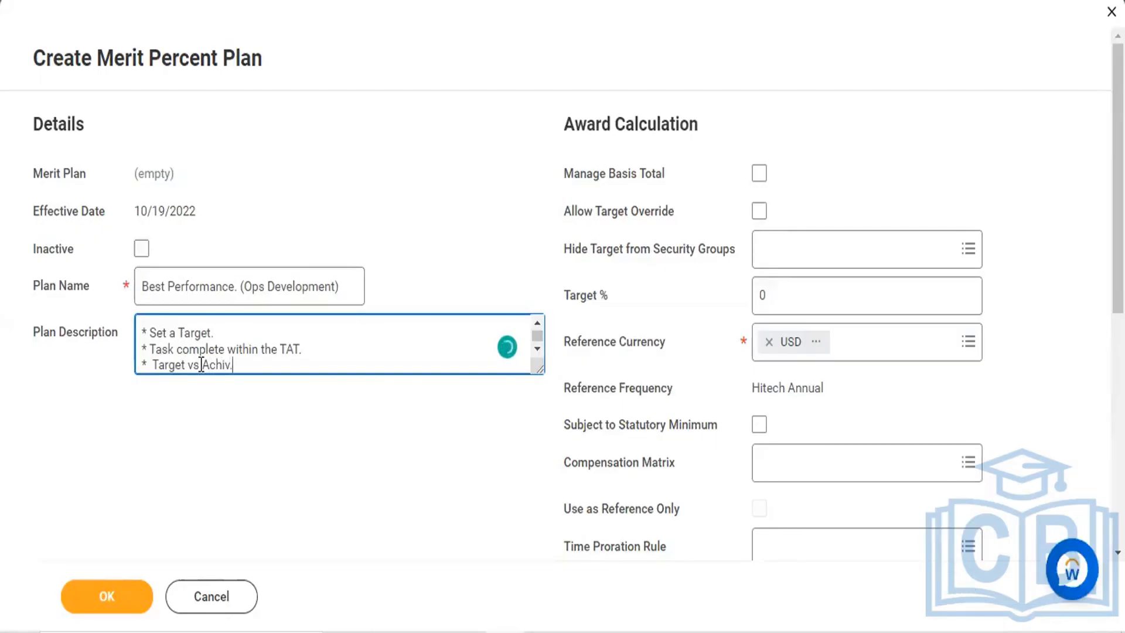
pyautogui.write('.')
pyautogui.press('Return')
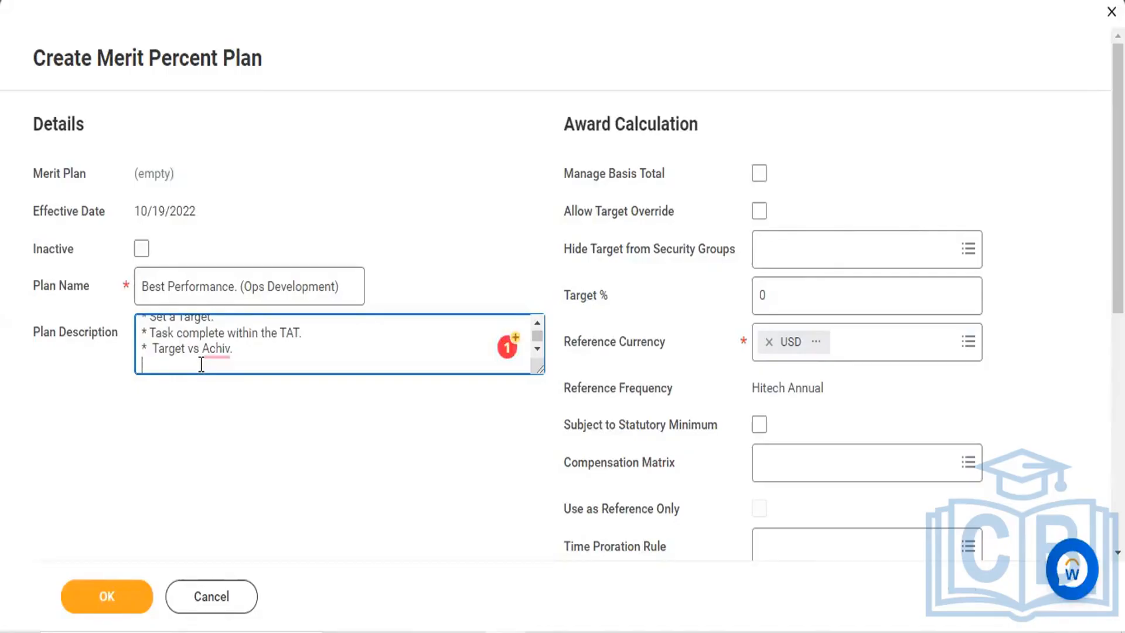
# Step: Add three placeholder bullets "* xxxxxxxx xxxxxx xxxxxx" to the plan description and dismiss the browser notification
pyautogui.write('* xxxxxxxx xxxxxx xxxxxx')
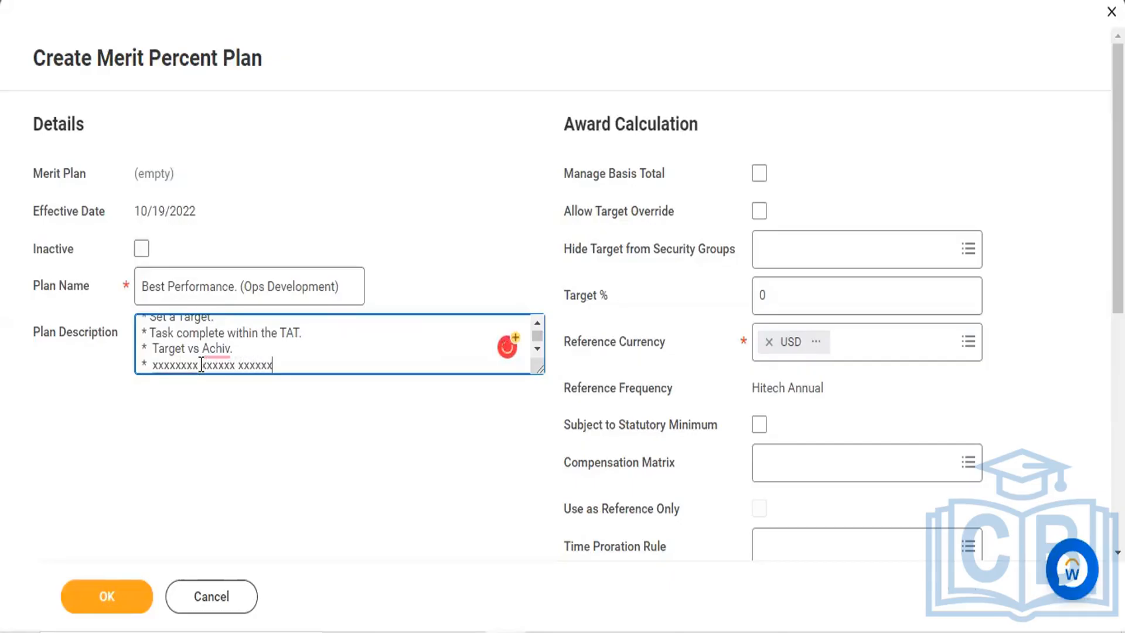
pyautogui.press('Return')
pyautogui.write('*')
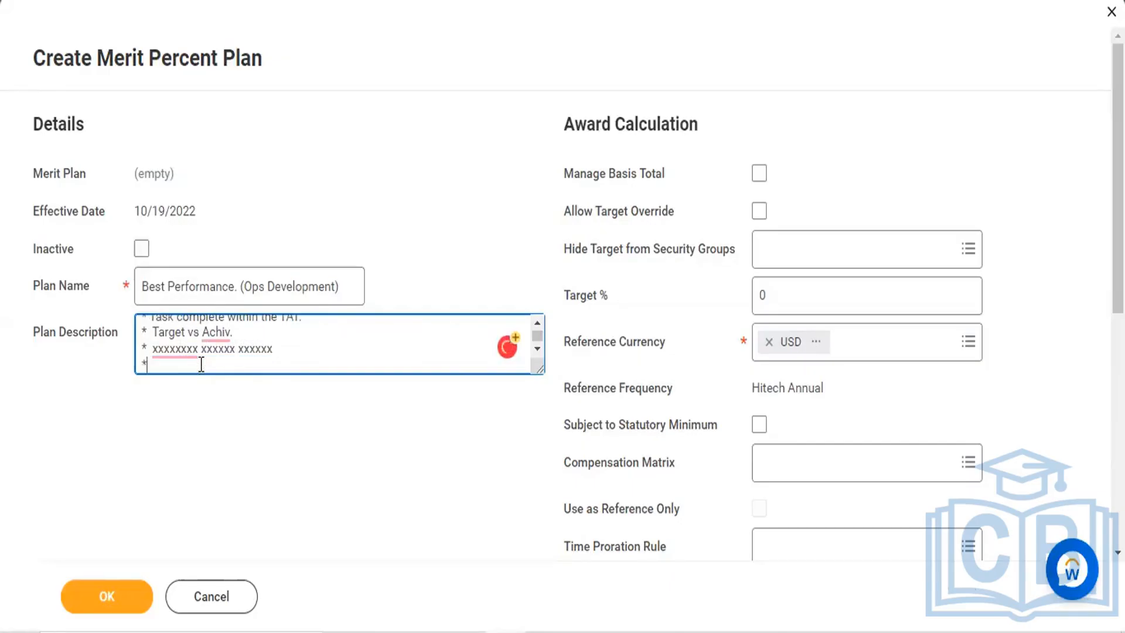
pyautogui.write(' xxxxxxxx xxxxxx xxxxxx')
pyautogui.press('Return')
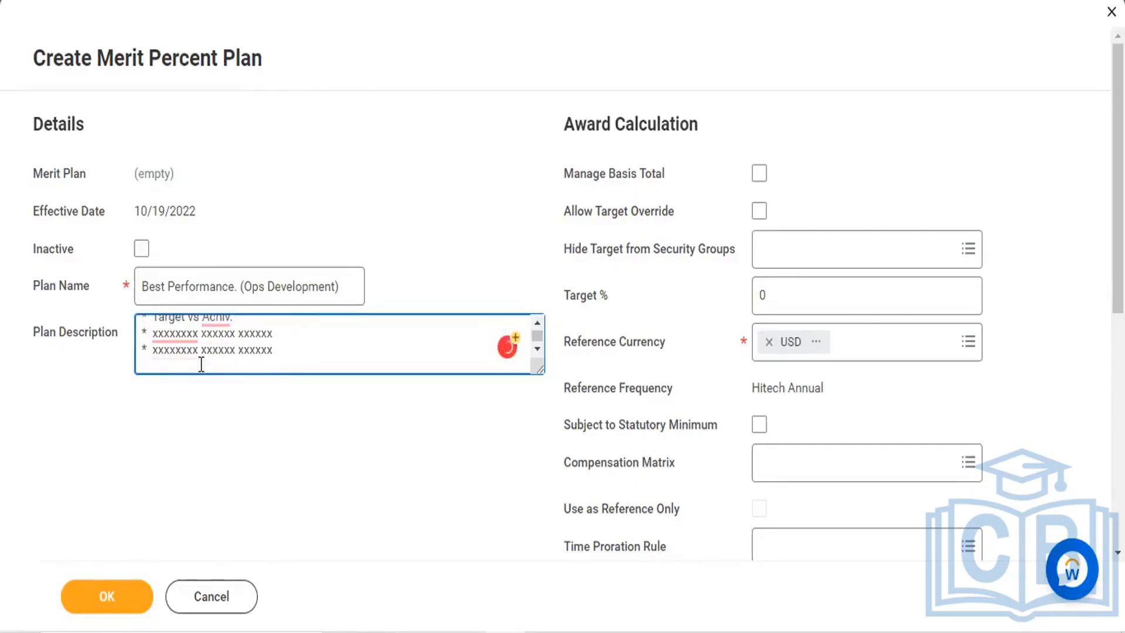
pyautogui.write('* xxxxxxxx xxxxxx xxxxxx')
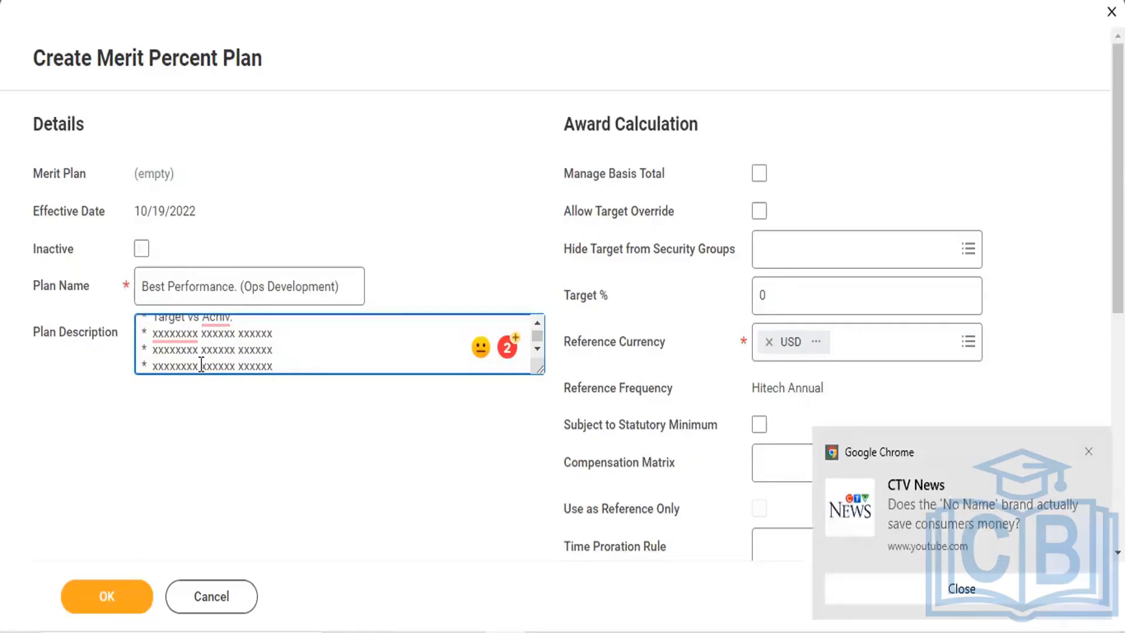
pyautogui.click(404, 191)
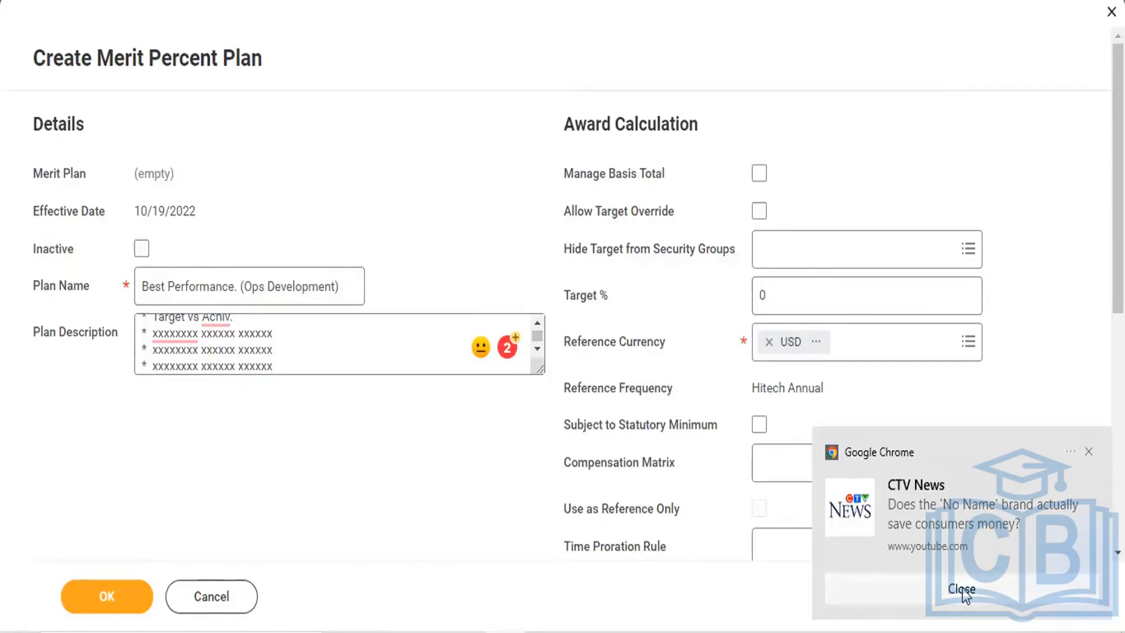
pyautogui.click(932, 588)
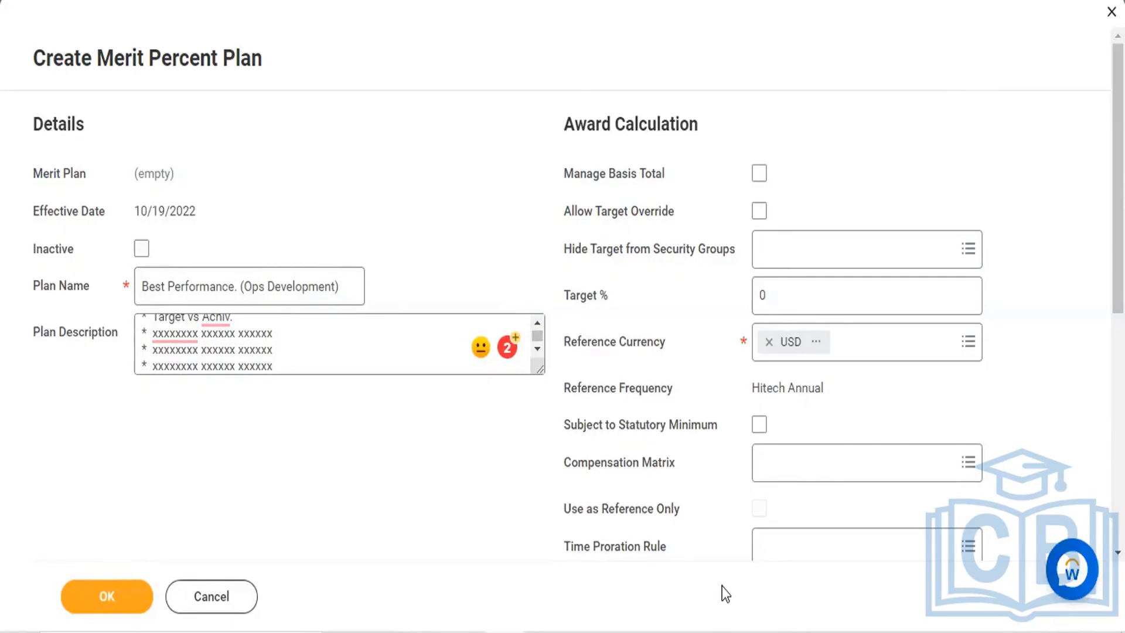
pyautogui.scroll(2, 339, 344)
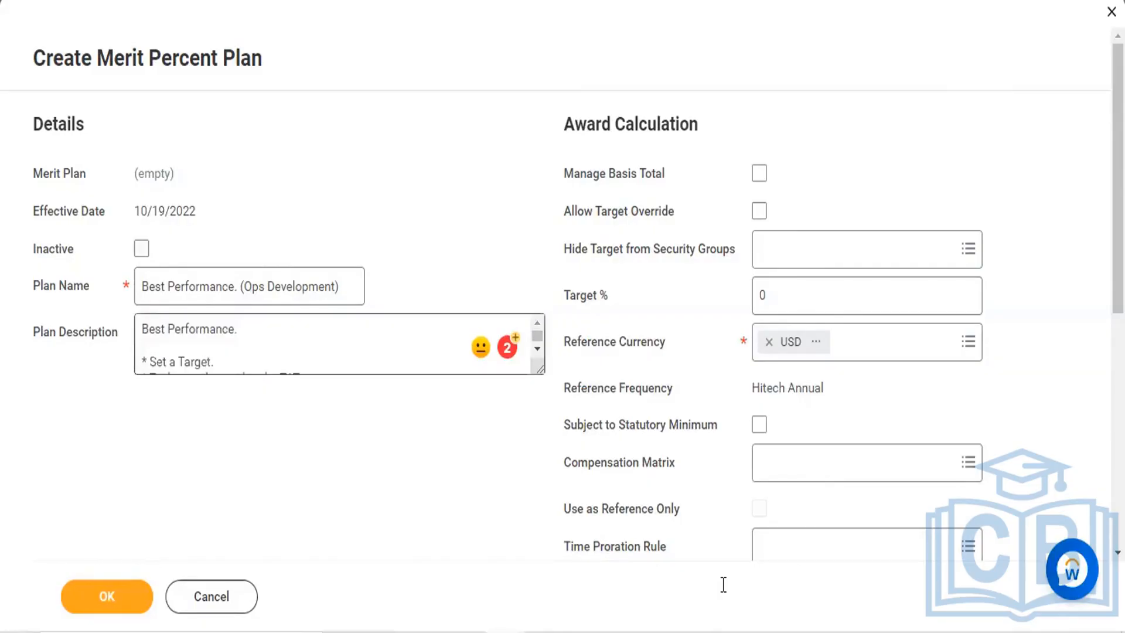
# Step: Replace the plan's reference currency with INR
pyautogui.scroll(-2, 340, 345)
pyautogui.scroll(-2, 871, 148)
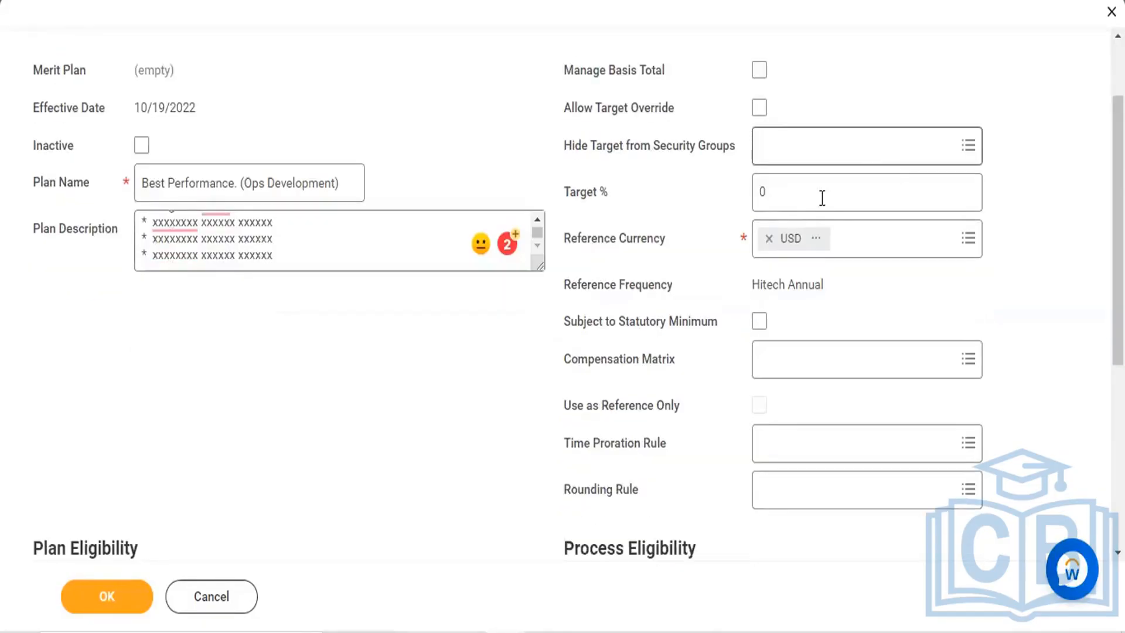
pyautogui.click(770, 239)
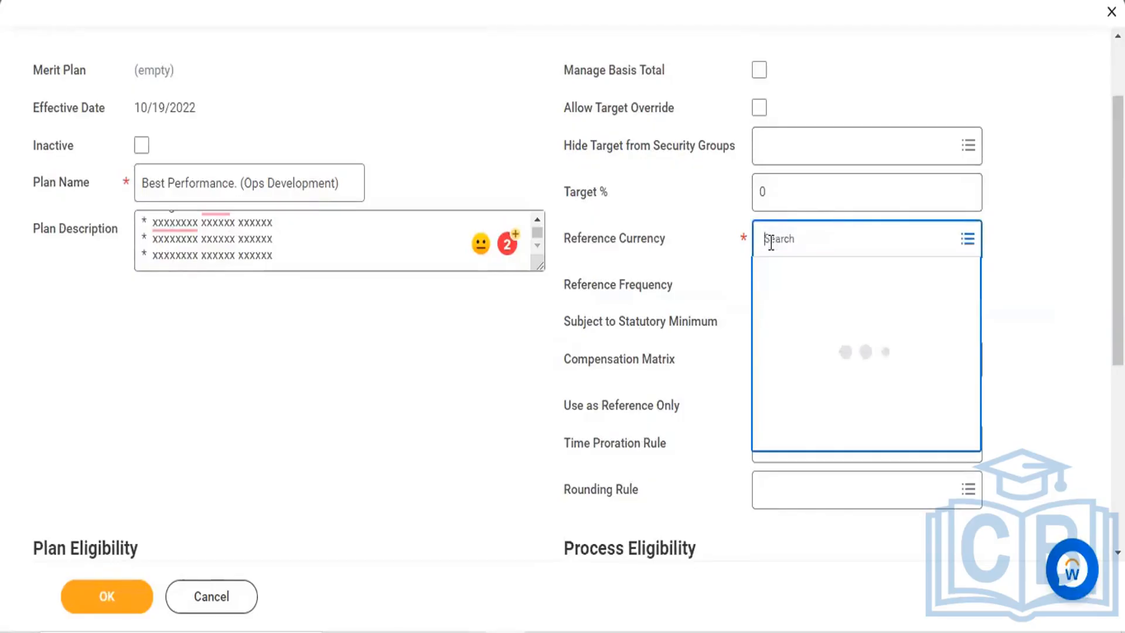
pyautogui.write('INR')
pyautogui.press('Return')
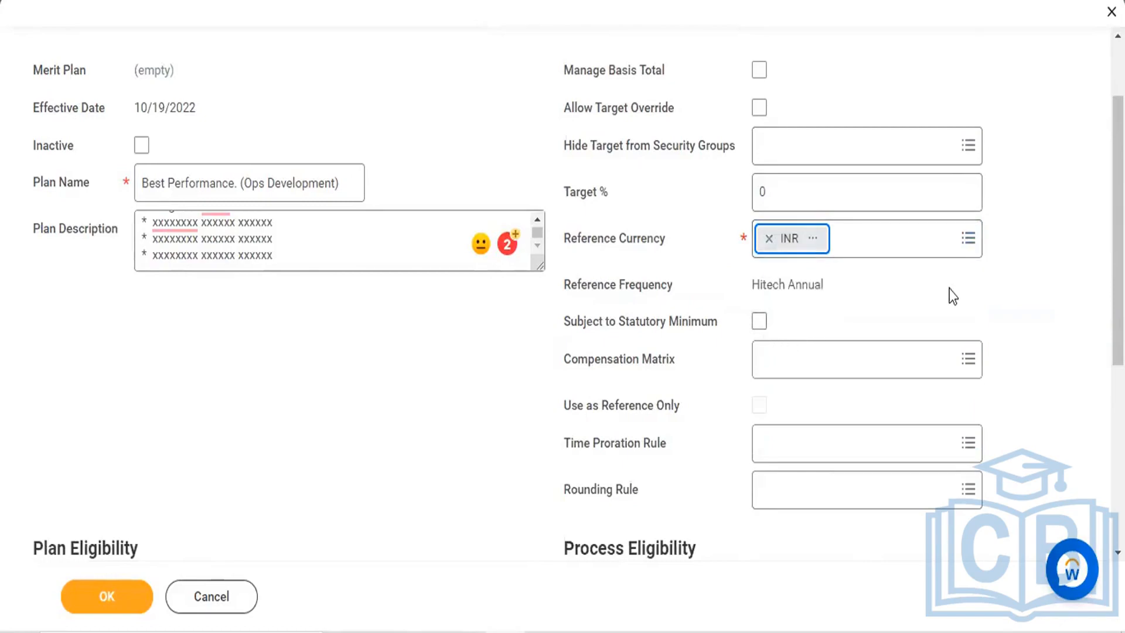
# Step: Browse the partial list of the first 500 eligibility rules for one that fits the plan
pyautogui.scroll(-5, 949, 294)
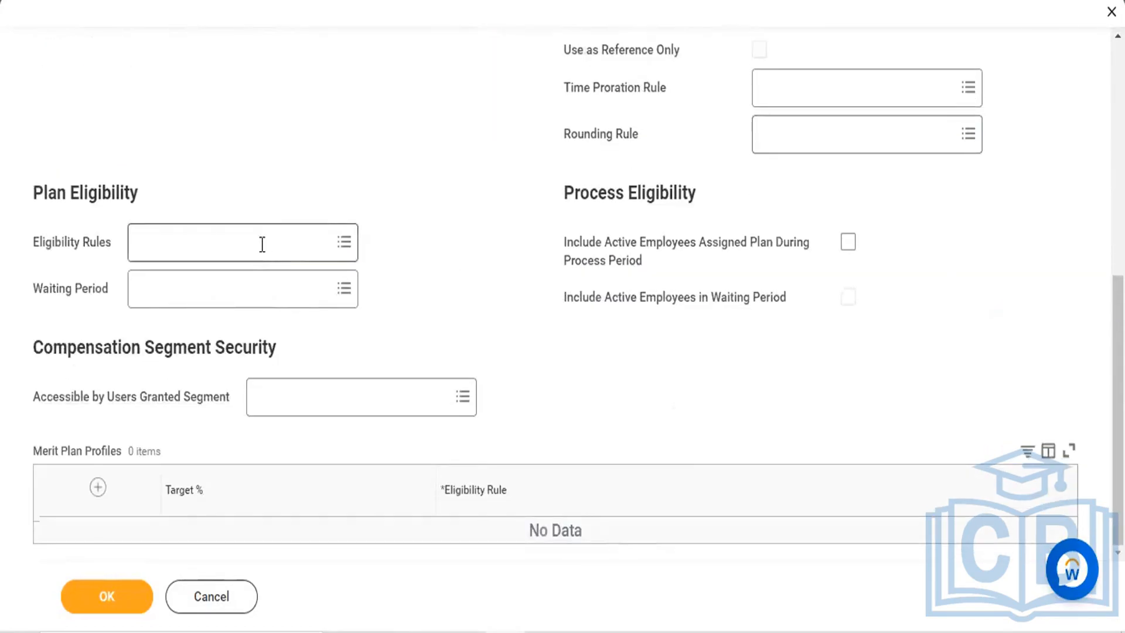
pyautogui.click(261, 244)
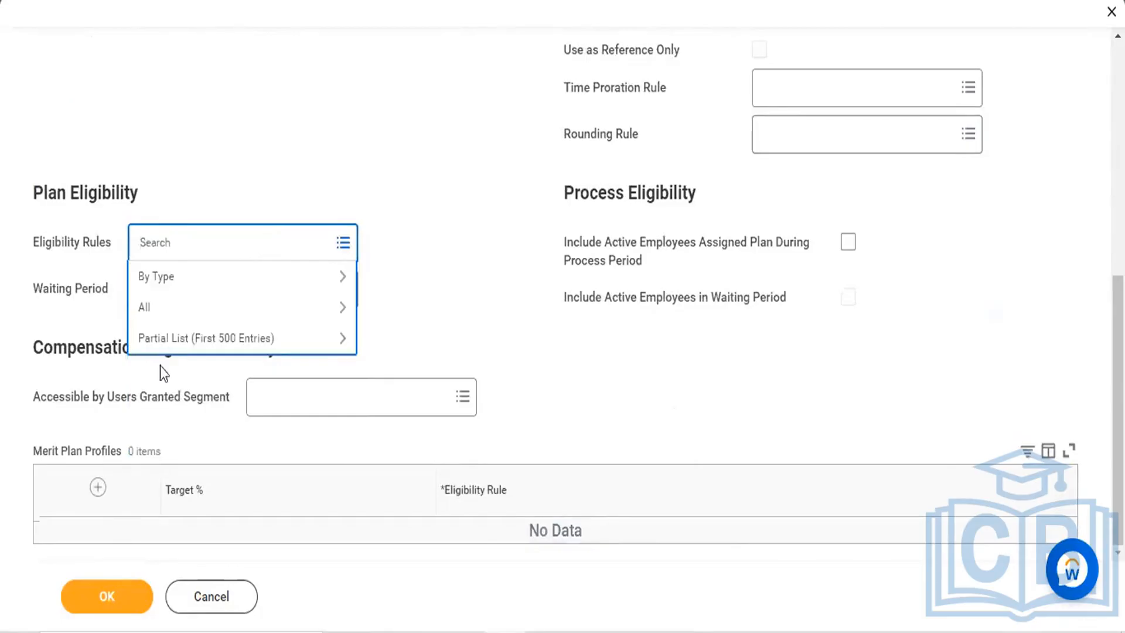
pyautogui.click(167, 345)
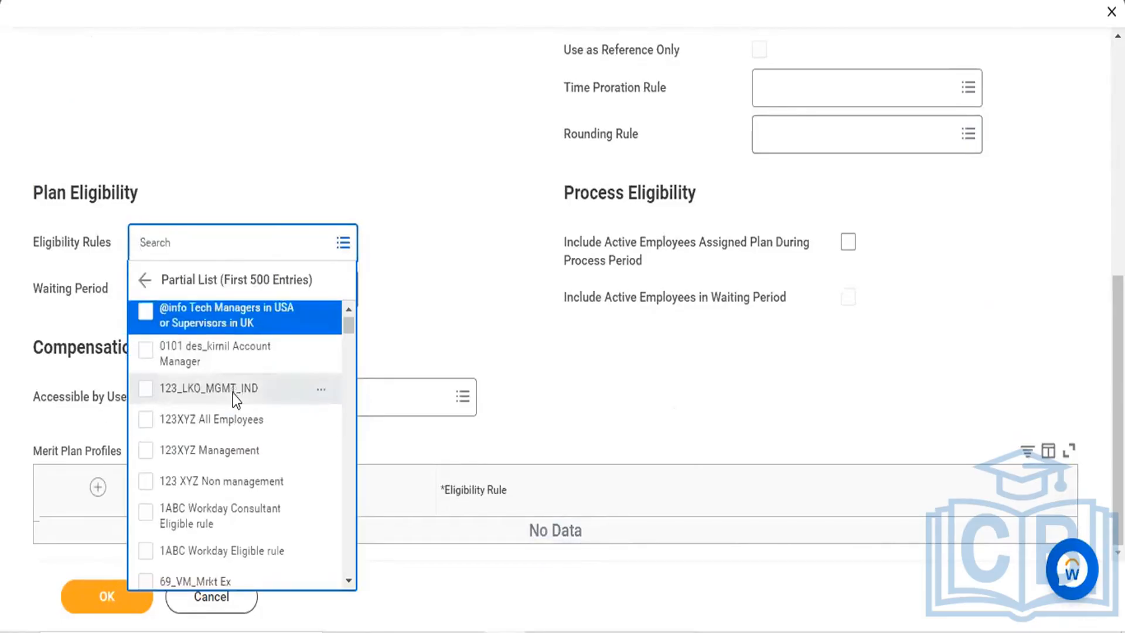
pyautogui.scroll(-3, 233, 392)
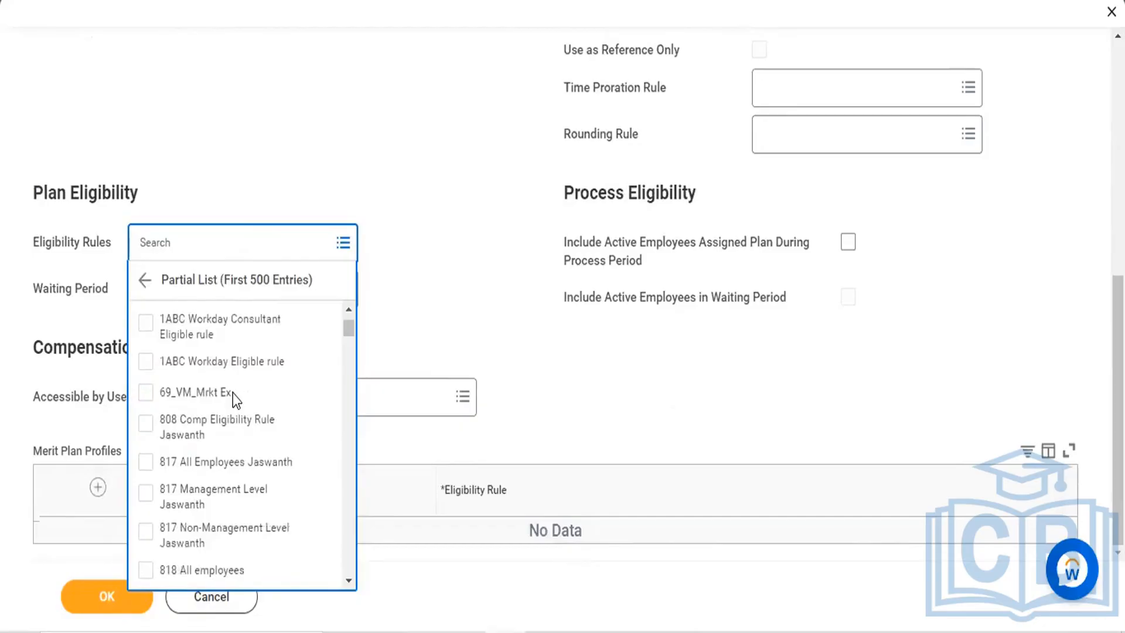
pyautogui.scroll(2, 233, 392)
pyautogui.scroll(-10, 234, 393)
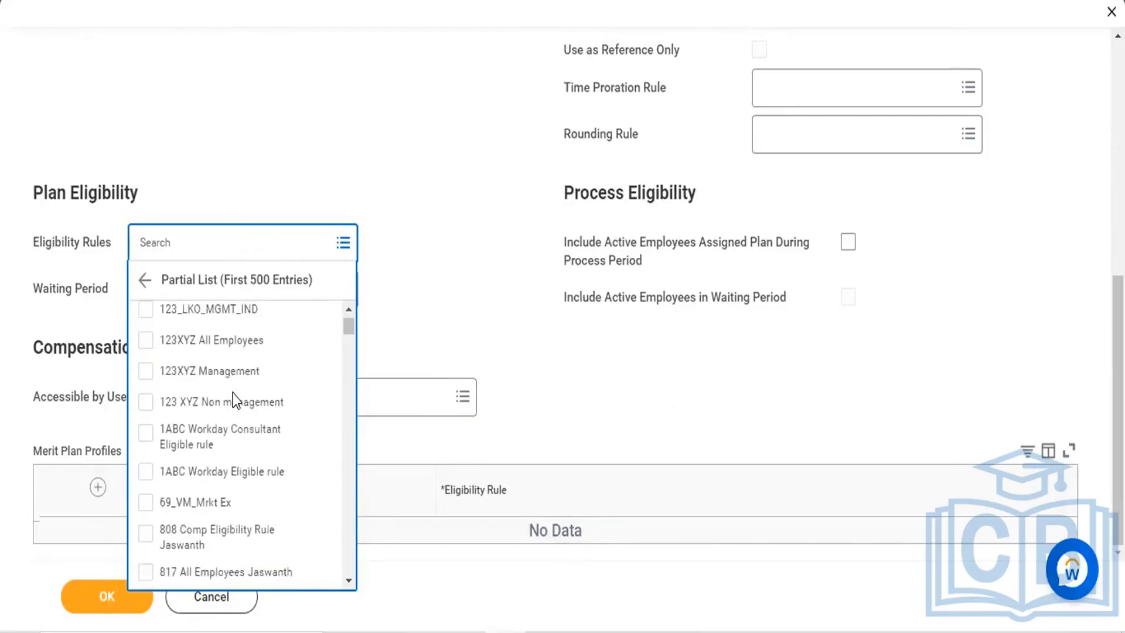
pyautogui.scroll(-10, 233, 394)
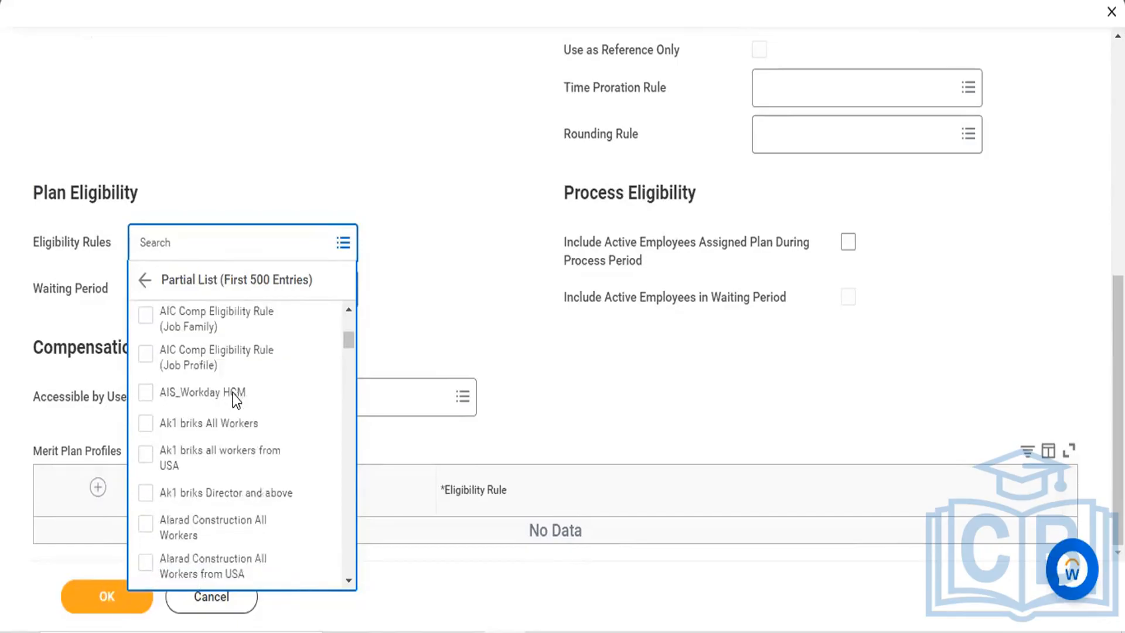
pyautogui.scroll(-10, 233, 394)
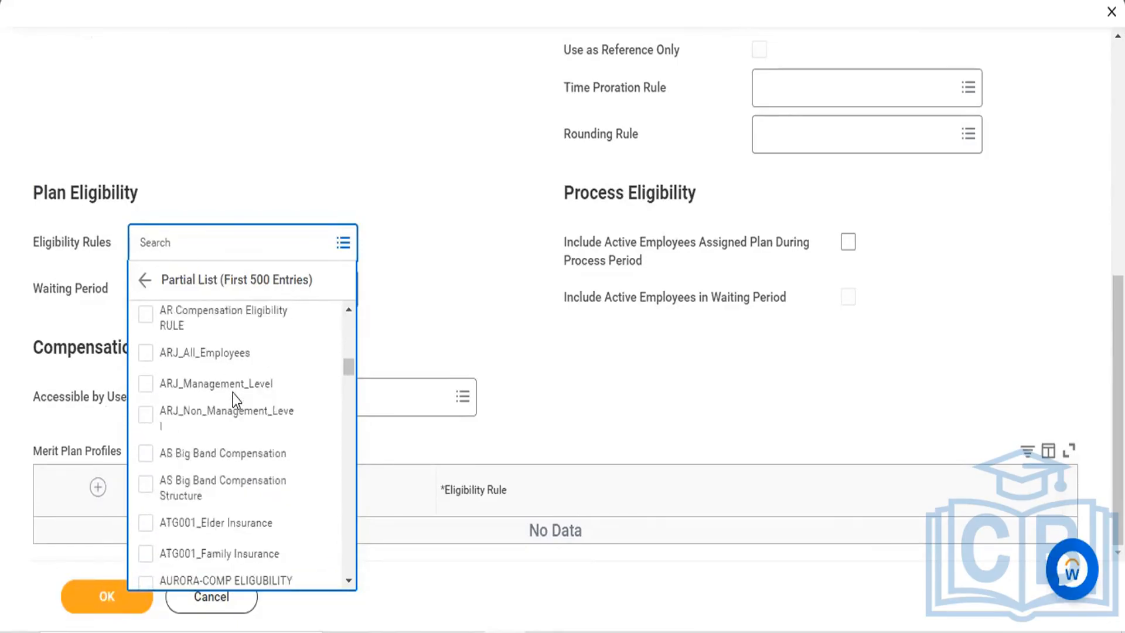
pyautogui.scroll(-3, 233, 392)
# Step: Add the eligibility rule "RAK_GMS Team Memeber(Mgmt Level 7-8)Not sales,IT Services,or Ops" and include active employees assigned the plan during the process period
pyautogui.click(216, 234)
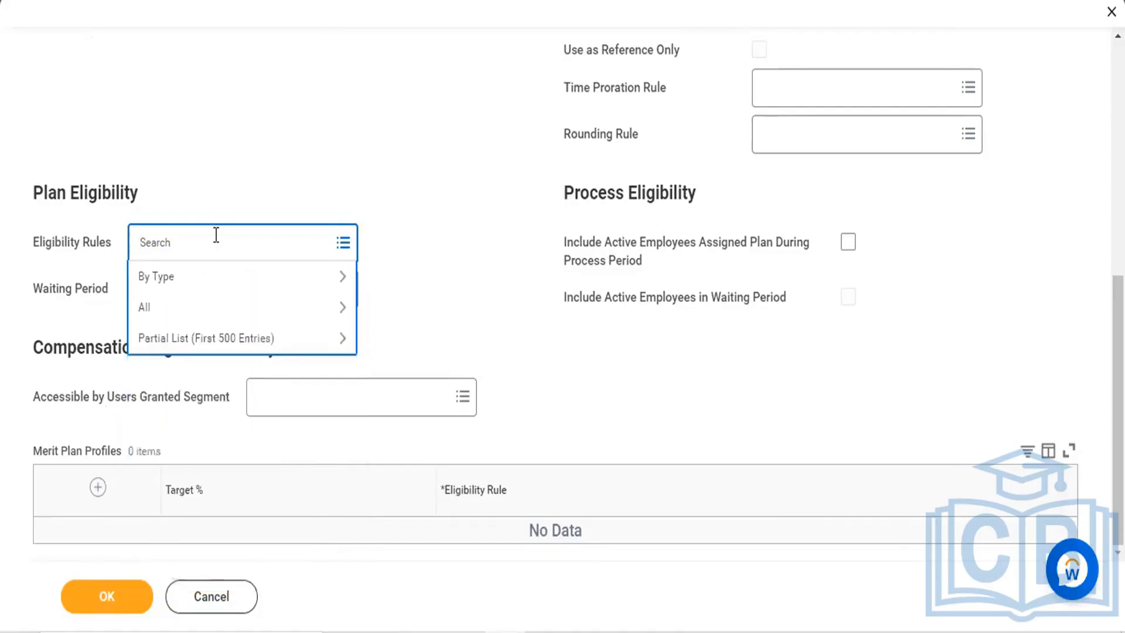
pyautogui.write('oPS')
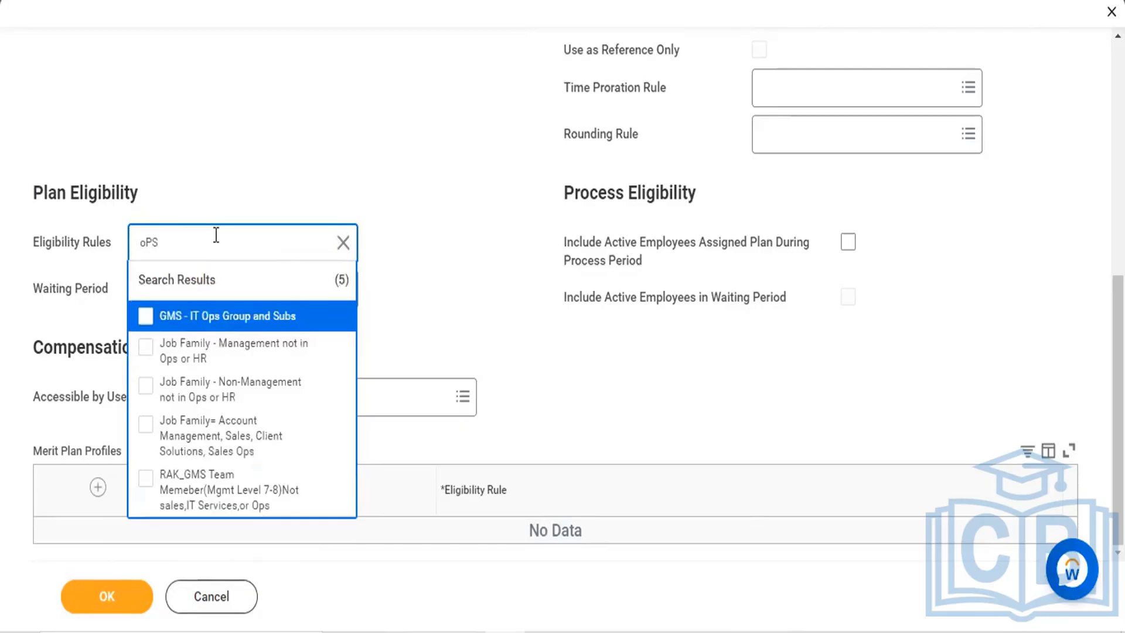
pyautogui.click(167, 320)
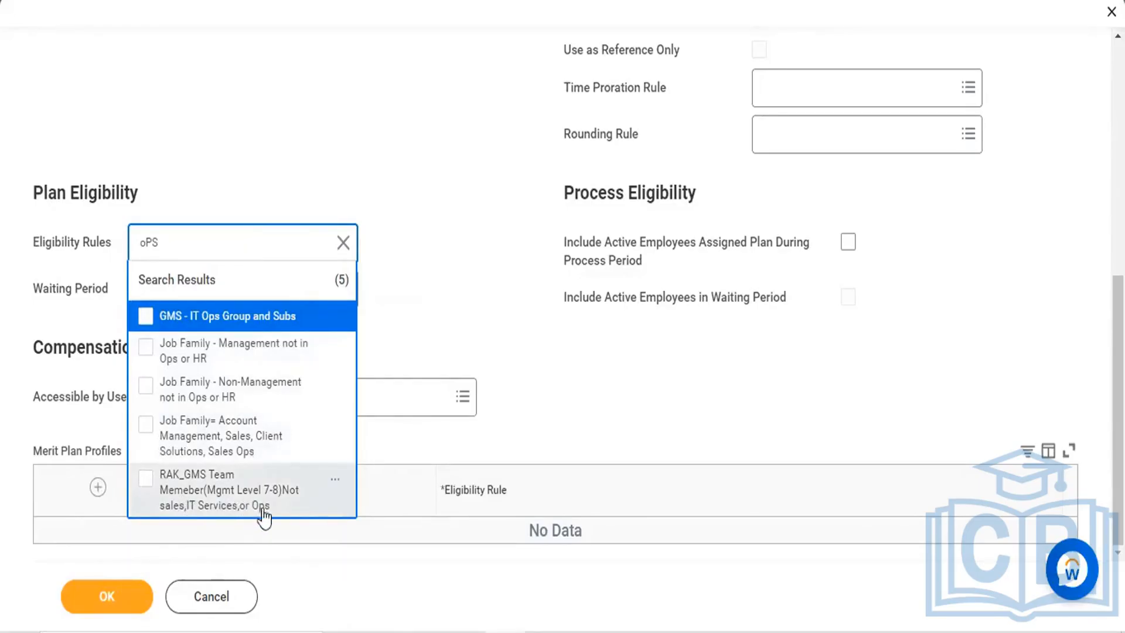
pyautogui.click(150, 487)
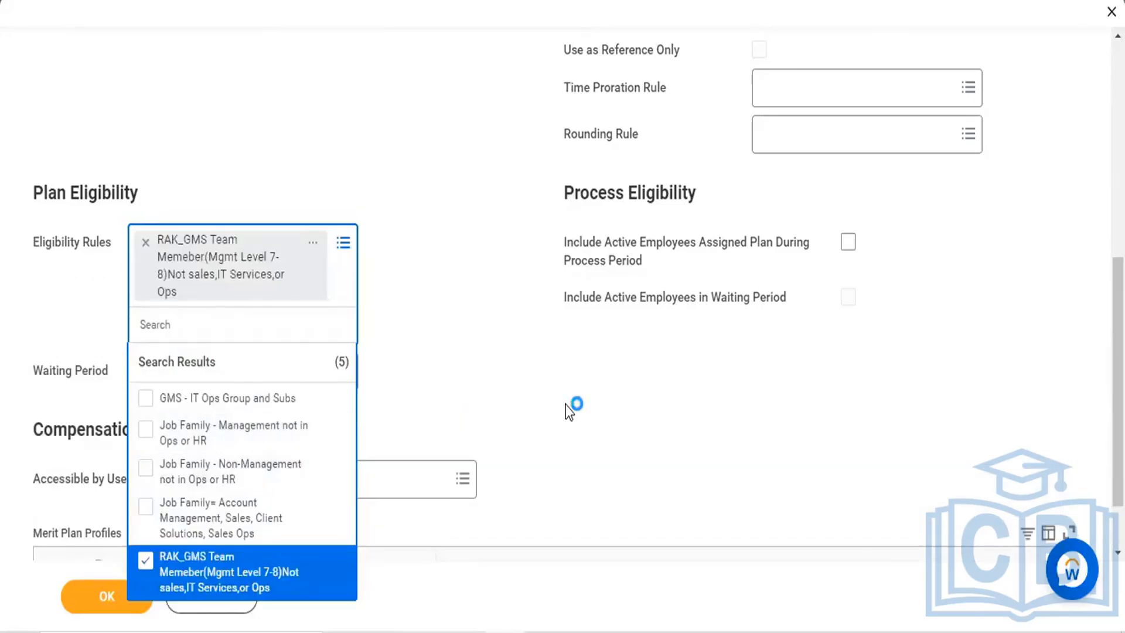
pyautogui.click(482, 302)
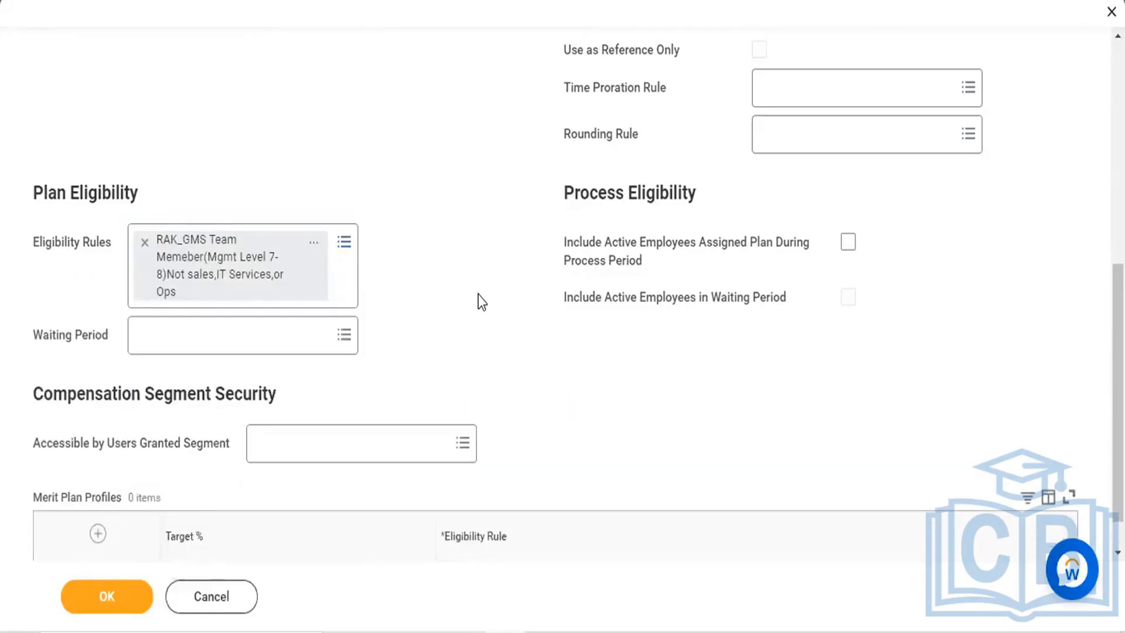
pyautogui.click(847, 242)
# Step: Browse the full list of existing waiting periods for one that suits the merit plan
pyautogui.scroll(-1, 420, 327)
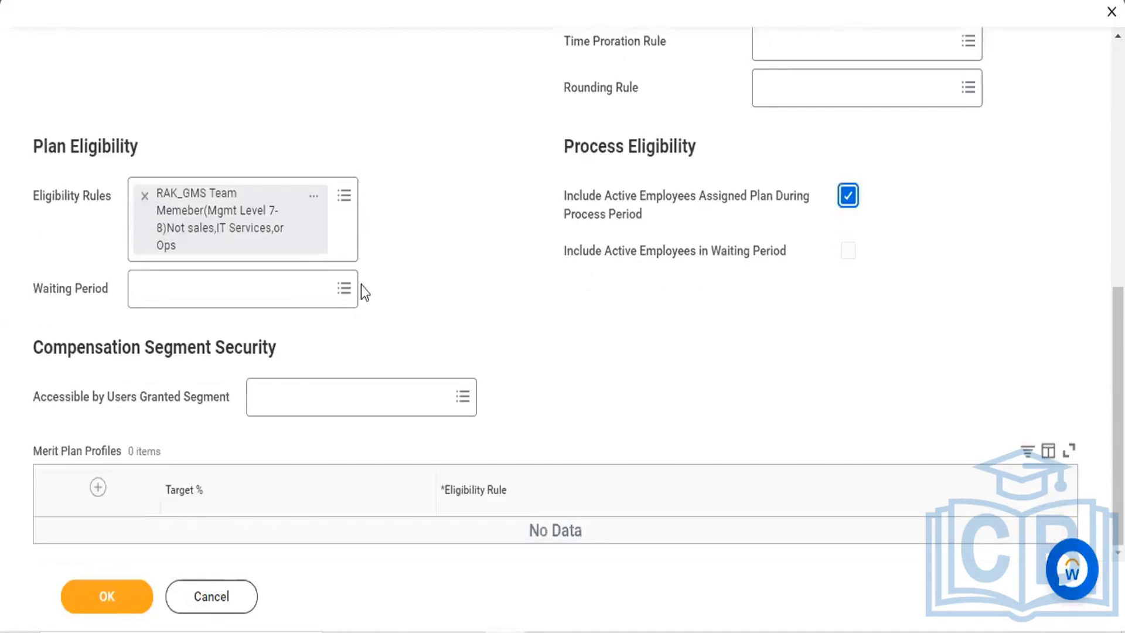
pyautogui.click(297, 298)
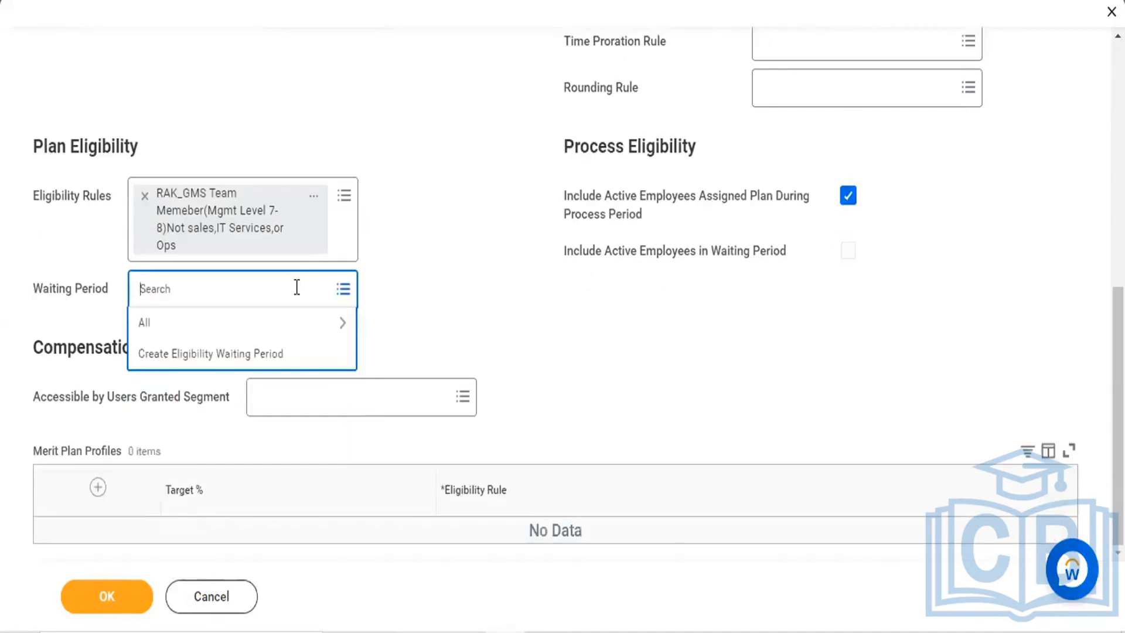
pyautogui.click(175, 323)
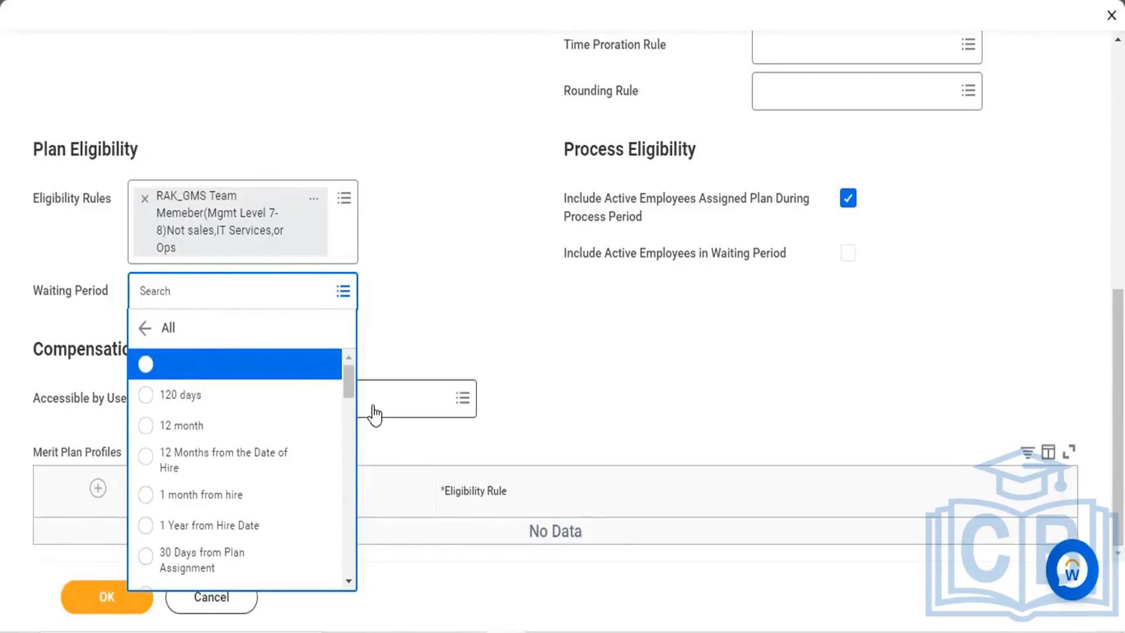
pyautogui.scroll(-8, 228, 474)
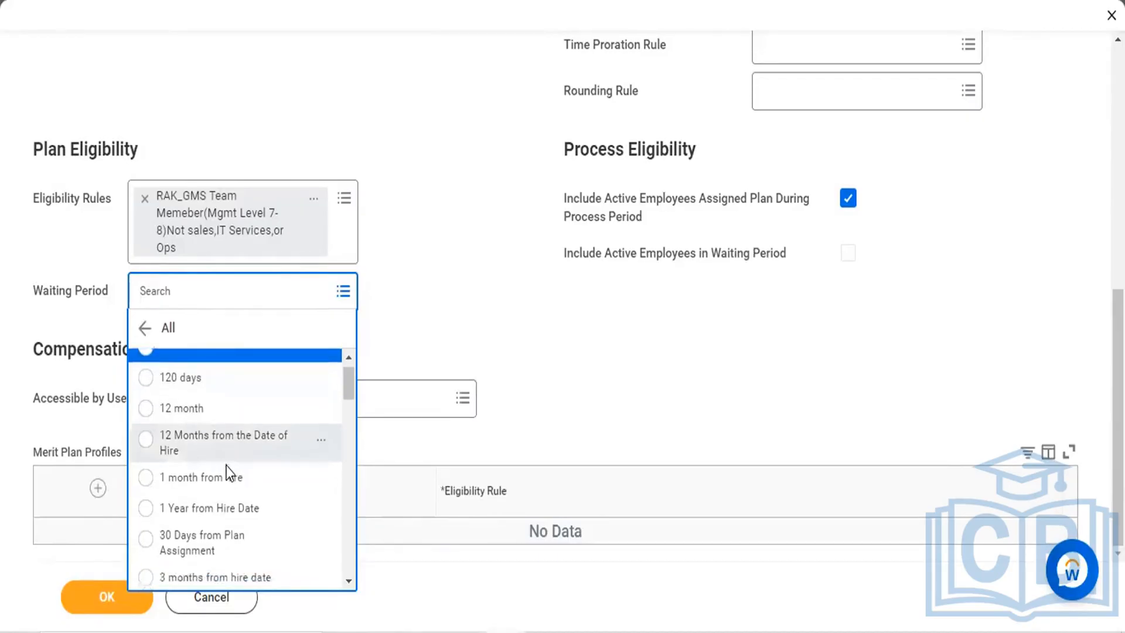
pyautogui.scroll(-10, 229, 473)
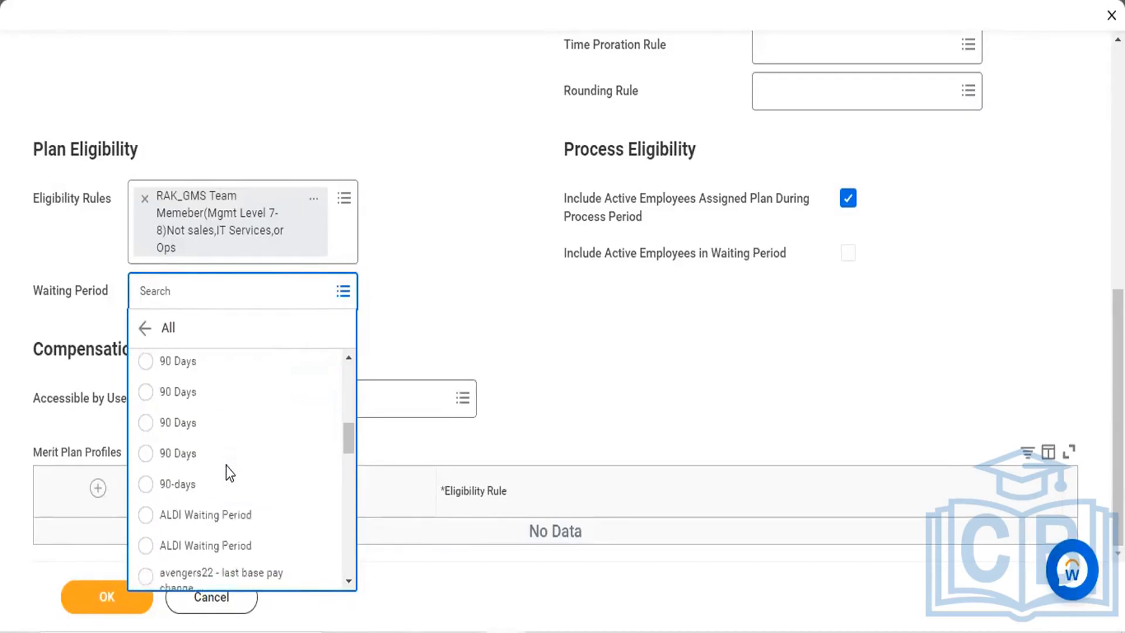
pyautogui.scroll(-5, 229, 474)
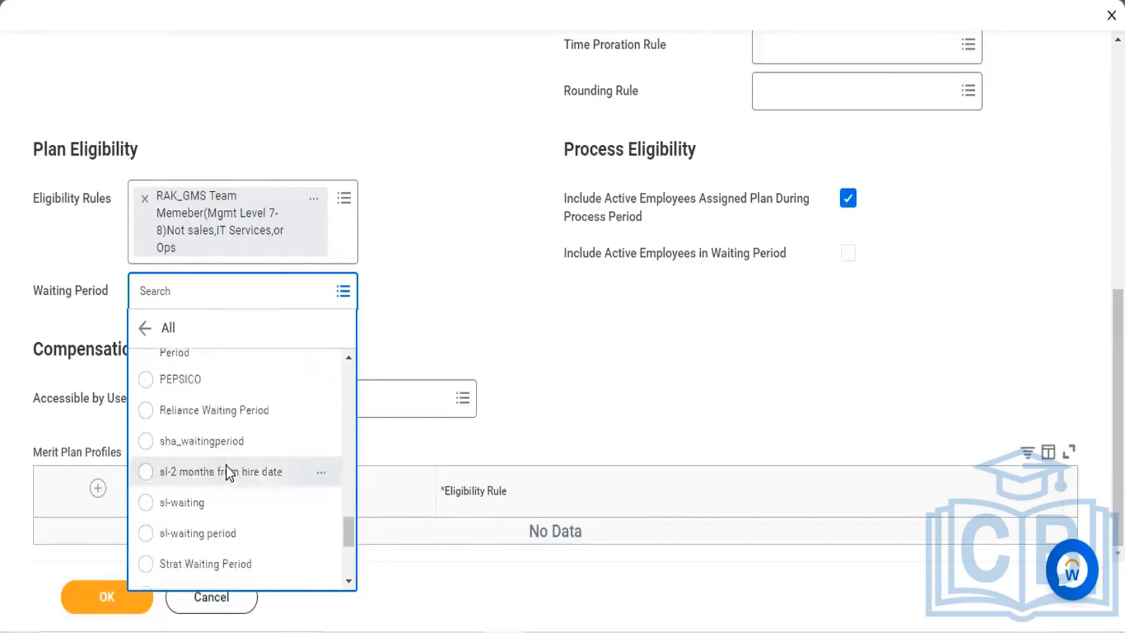
# Step: Search the waiting periods for a monthly or 30-day option, trying "1 M", "mothly" and "30"
pyautogui.click(199, 292)
pyautogui.write('1 M')
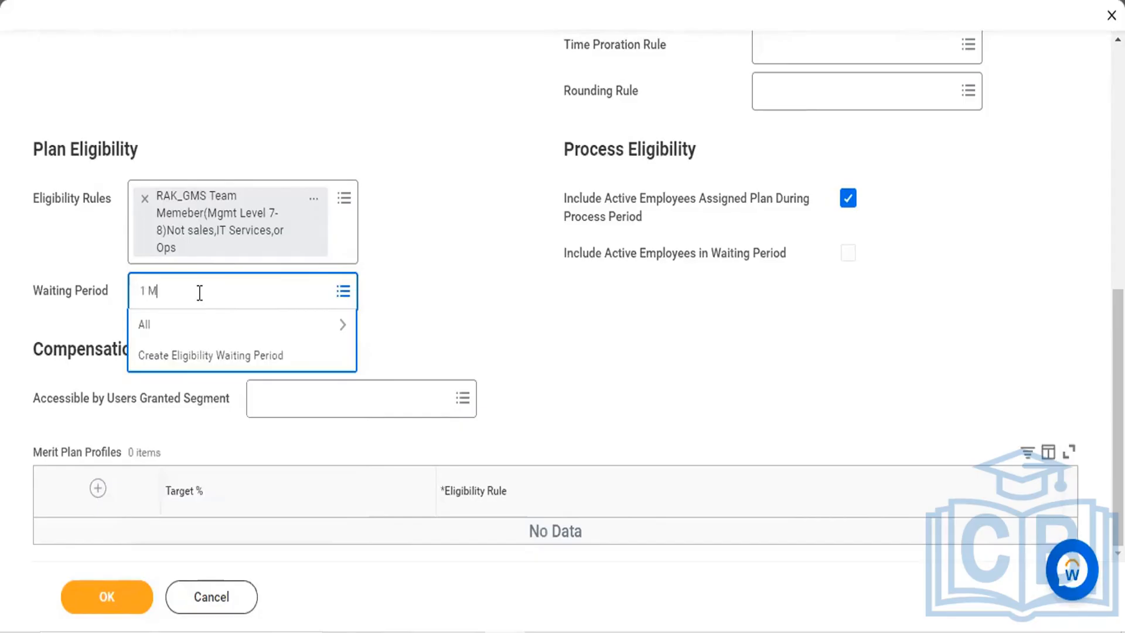
pyautogui.press('Return')
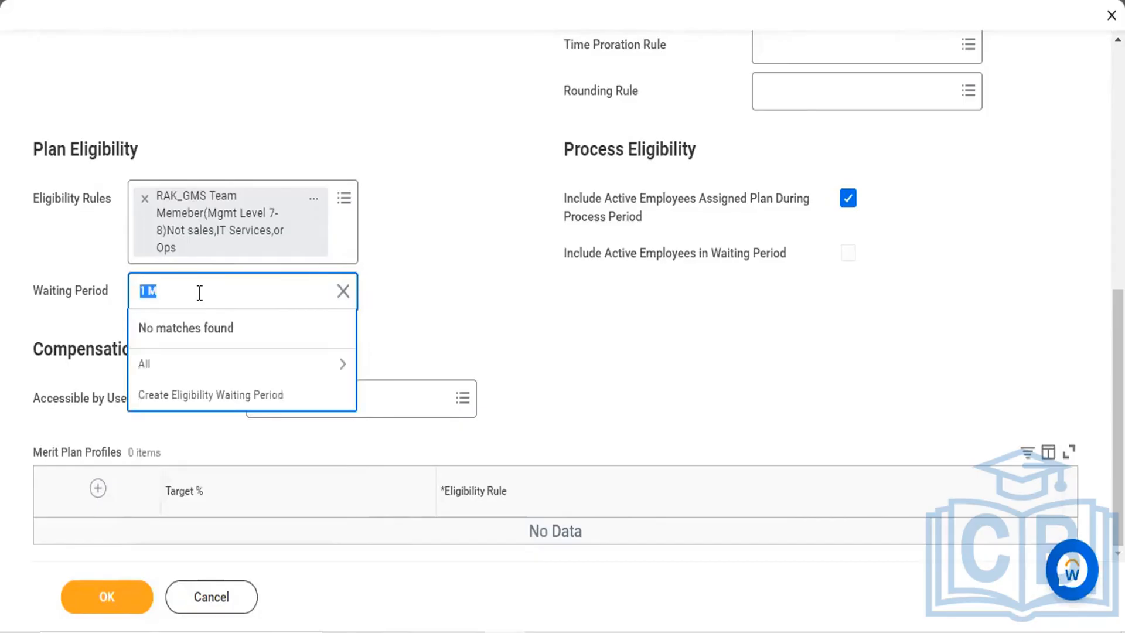
pyautogui.write('mothly')
pyautogui.press('Return')
pyautogui.press('BackSpace')
pyautogui.write('30')
pyautogui.press('Return')
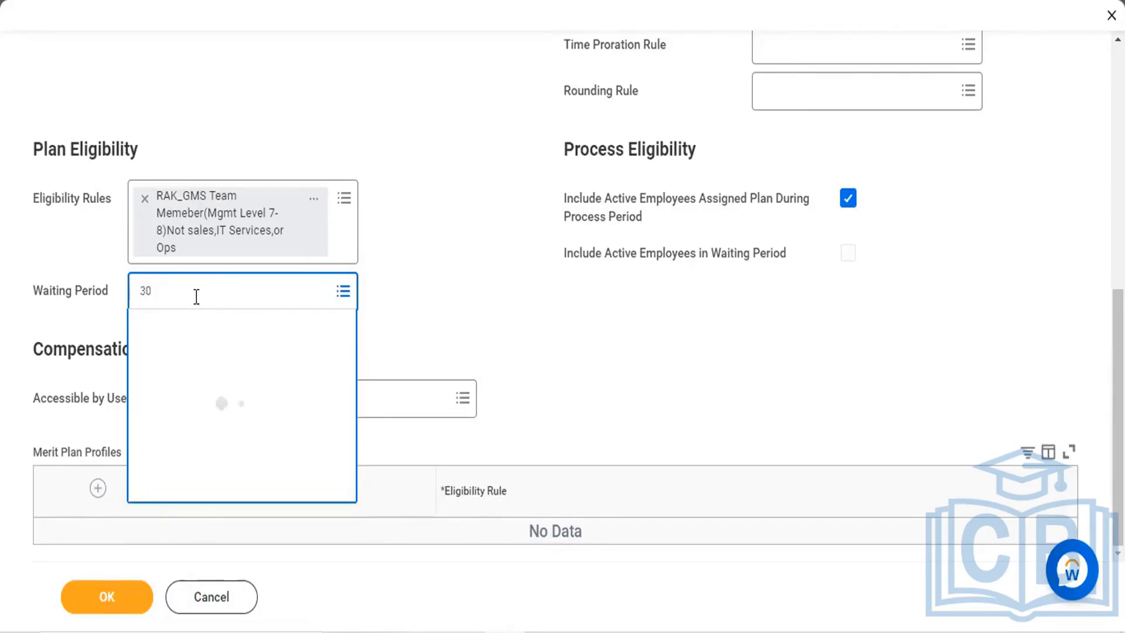
# Step: Set the waiting period to "30 Days from Plan Assignment" and include active employees in the waiting period
pyautogui.click(165, 375)
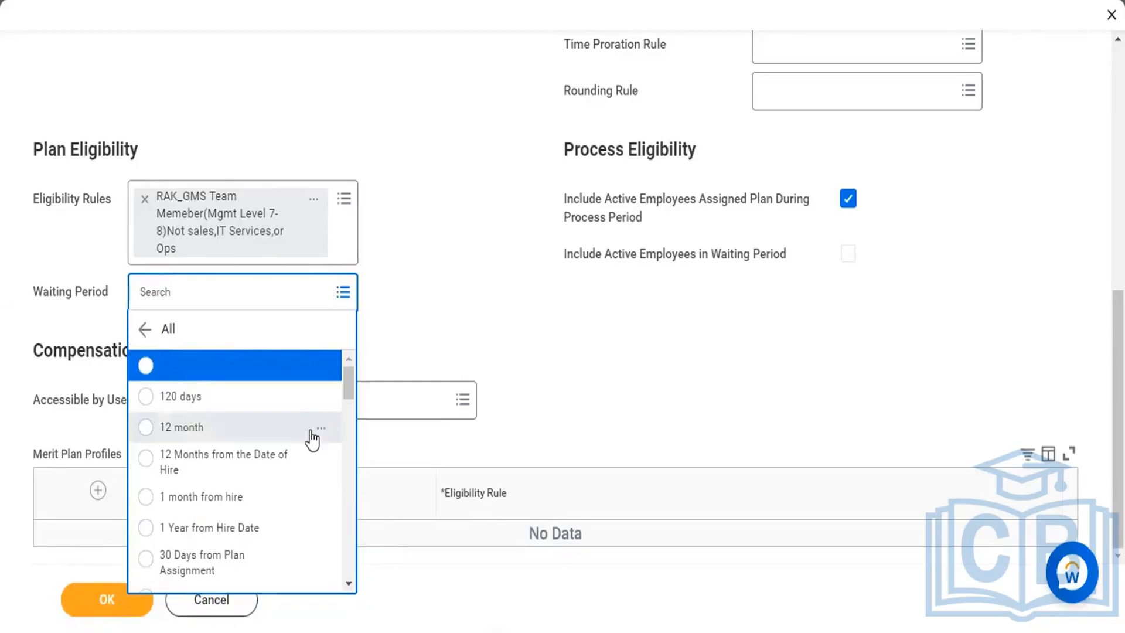
pyautogui.click(146, 568)
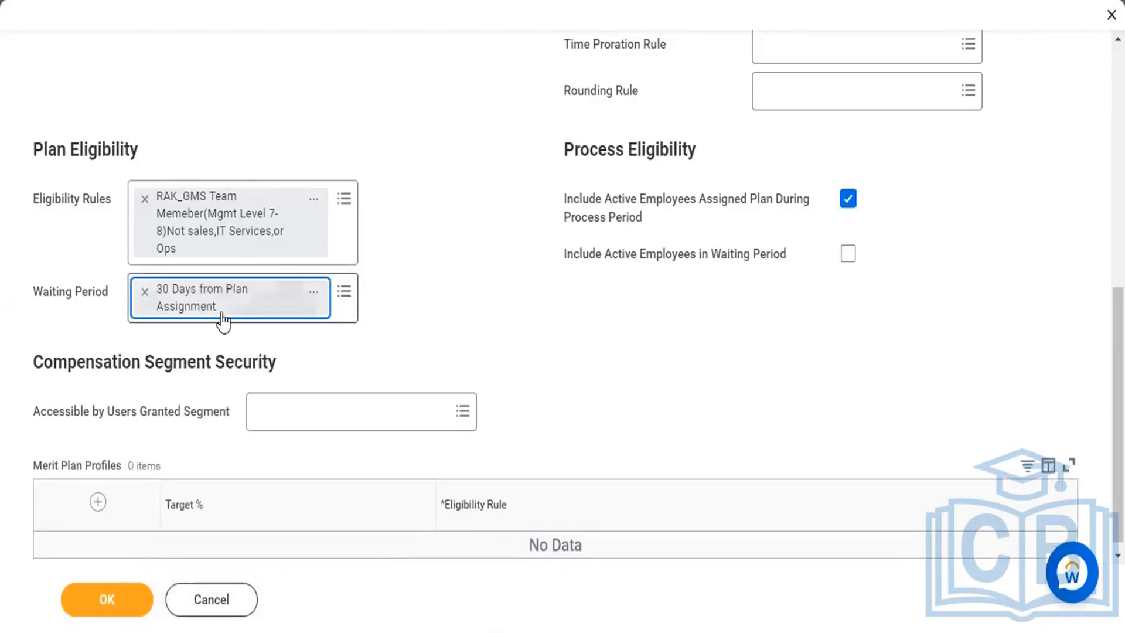
pyautogui.click(848, 242)
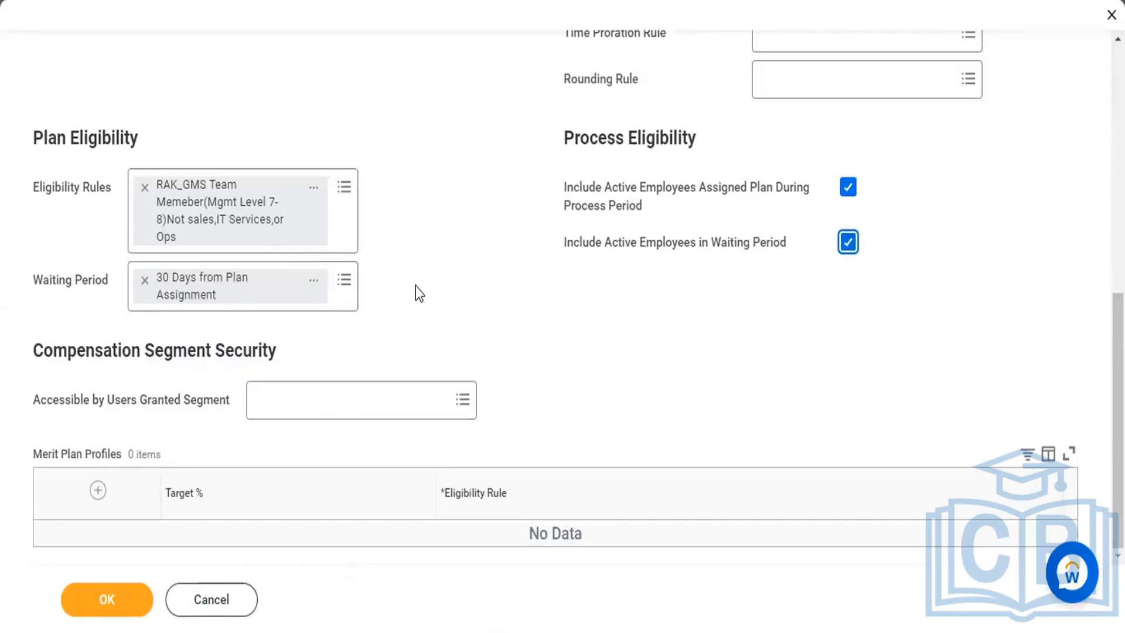
# Step: Make the plan accessible to users granted the "Compensation Plan Access (Regional)" security segment
pyautogui.click(357, 392)
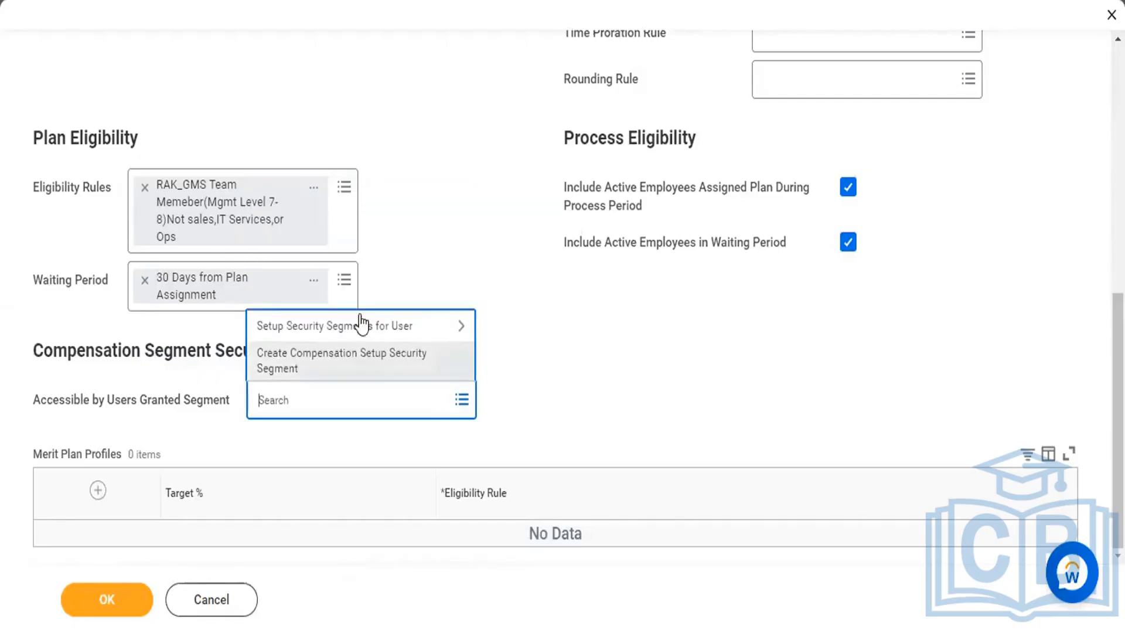
pyautogui.click(336, 324)
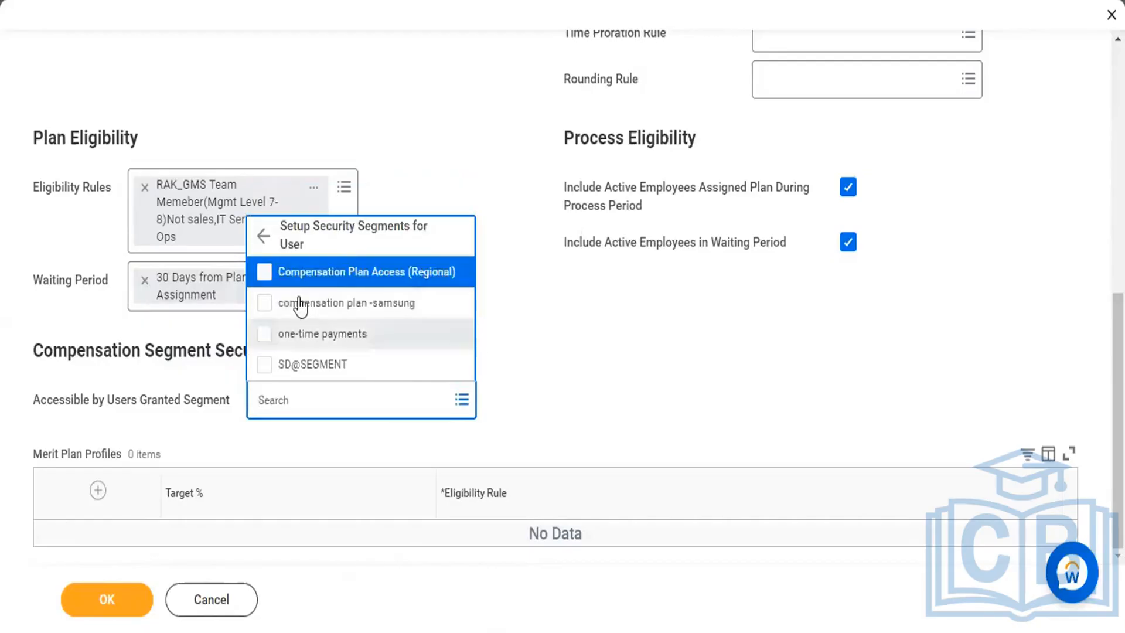
pyautogui.click(265, 272)
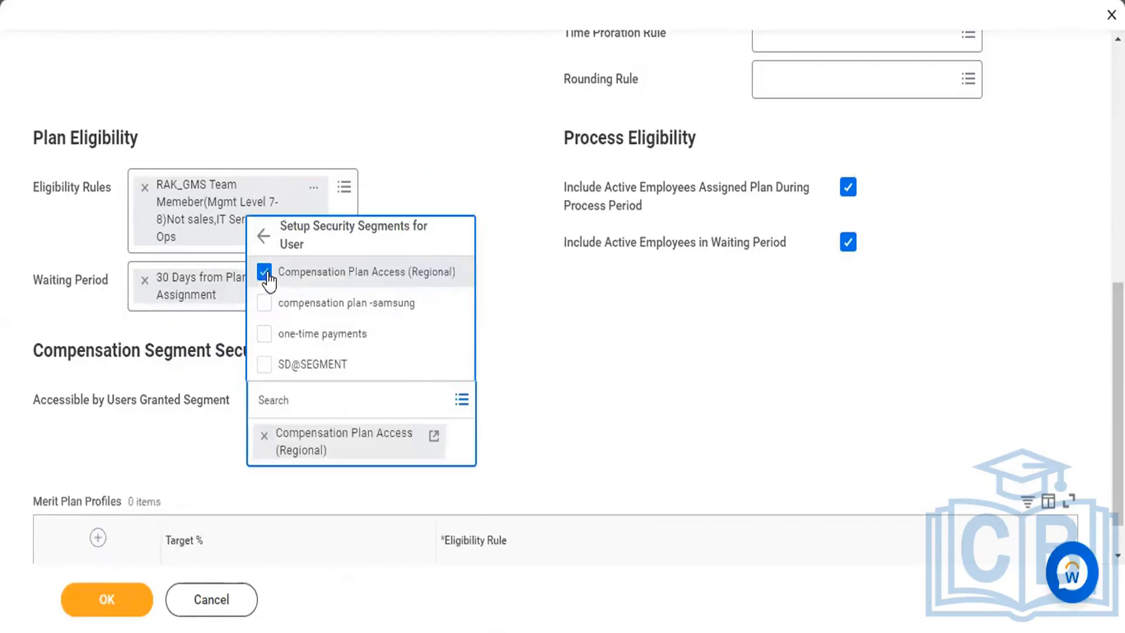
pyautogui.click(664, 400)
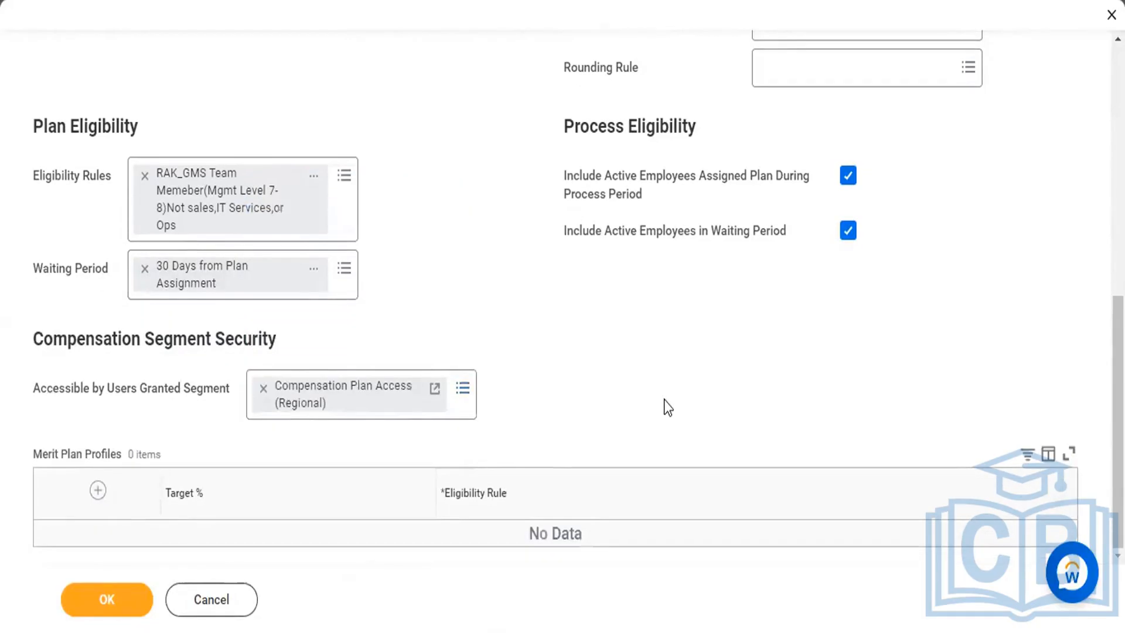
# Step: Add a merit plan profile row with a target of 100 percent
pyautogui.click(98, 495)
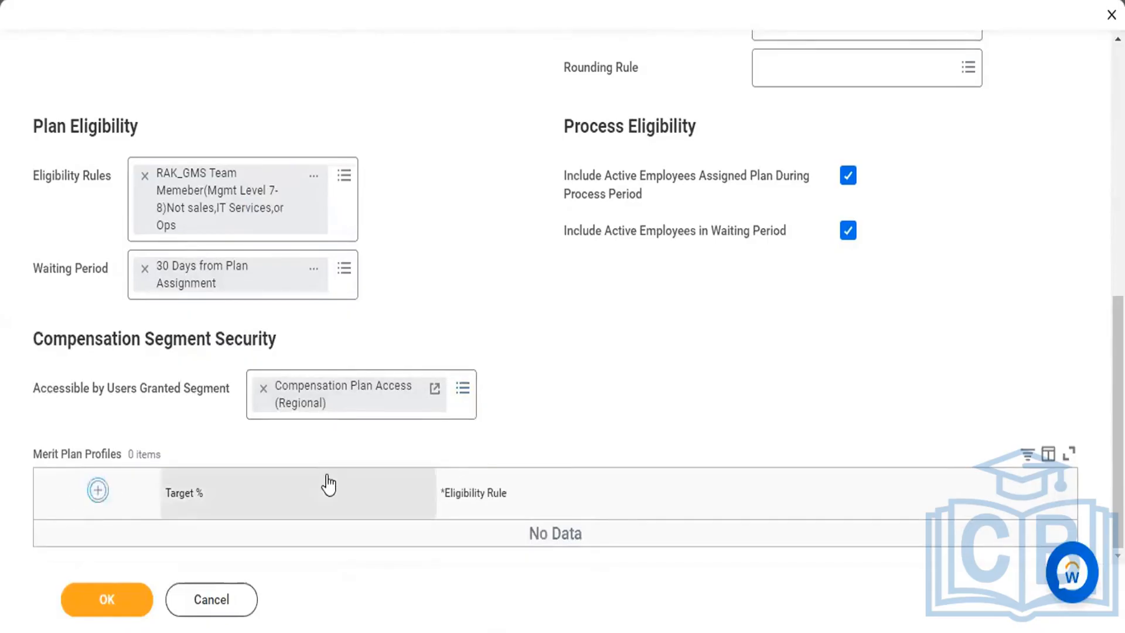
pyautogui.scroll(-1, 525, 378)
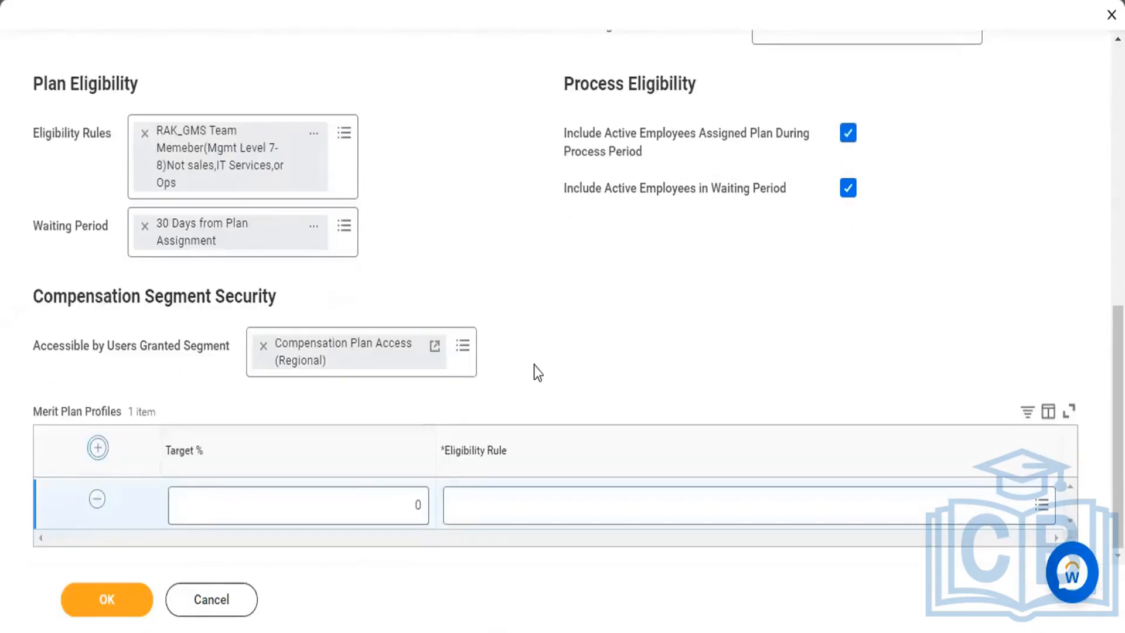
pyautogui.click(352, 491)
pyautogui.write('1')
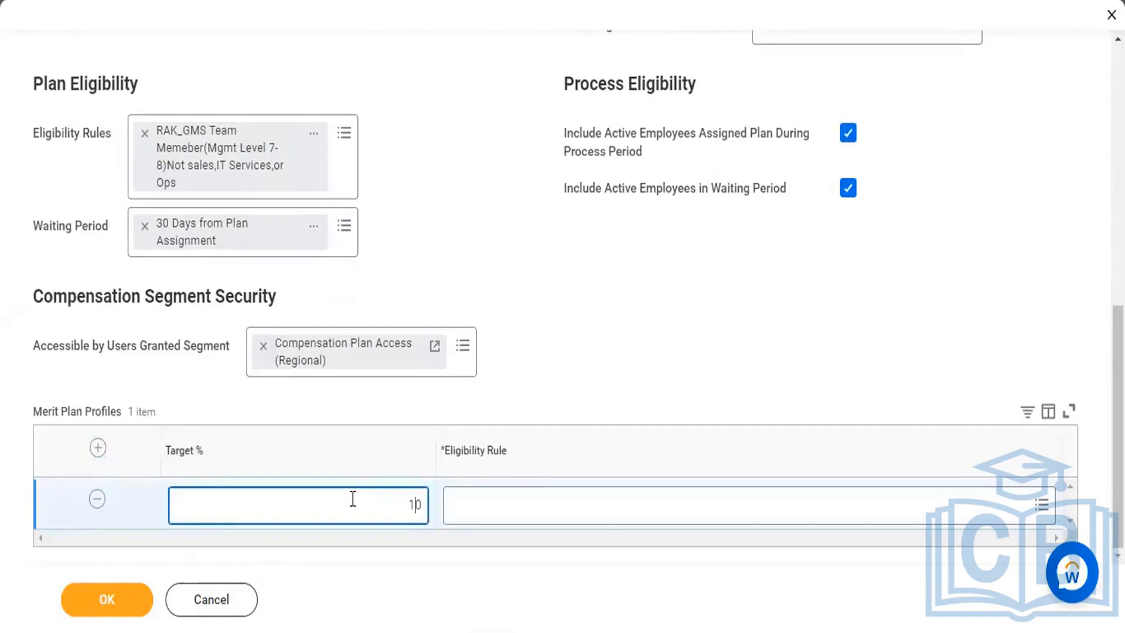
pyautogui.write('0')
# Step: Assign the "BP Management Eligibility" rule to the merit plan profile, after also searching the rules for "Best"
pyautogui.click(584, 509)
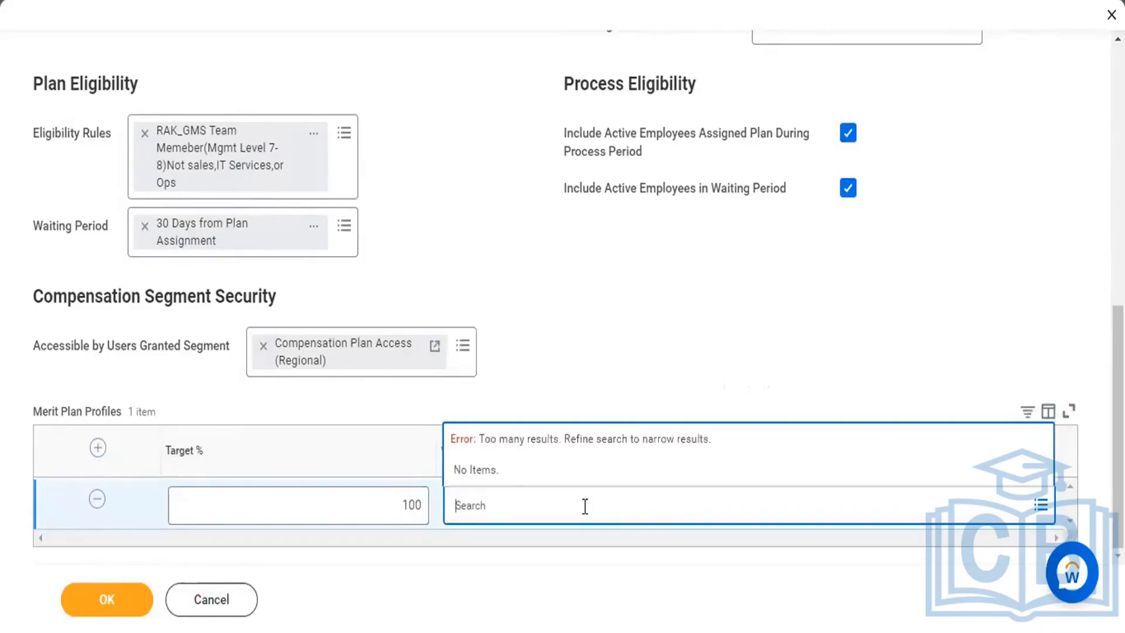
pyautogui.write('Best')
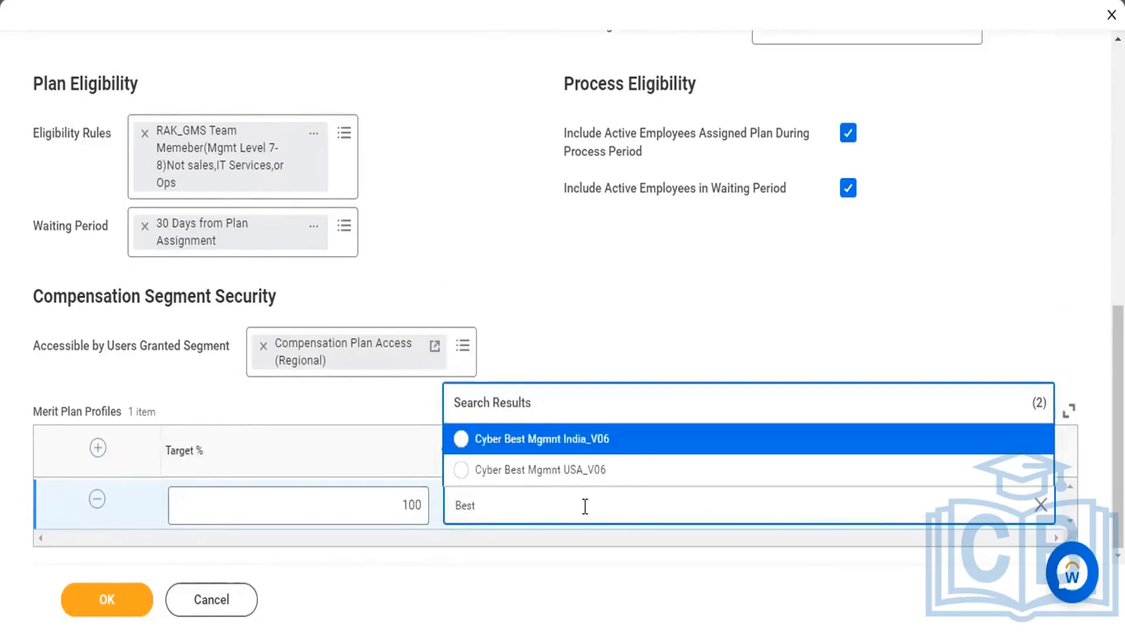
pyautogui.press('BackSpace')
pyautogui.press('BackSpace')
pyautogui.press('BackSpace')
pyautogui.press('BackSpace')
pyautogui.write('BP')
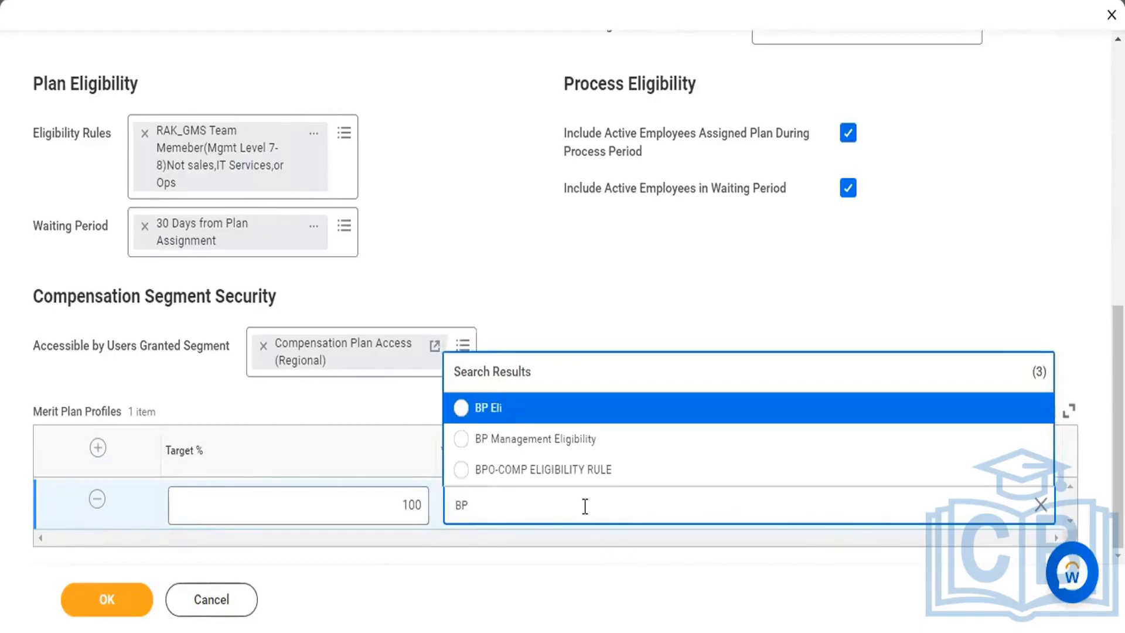
pyautogui.click(460, 440)
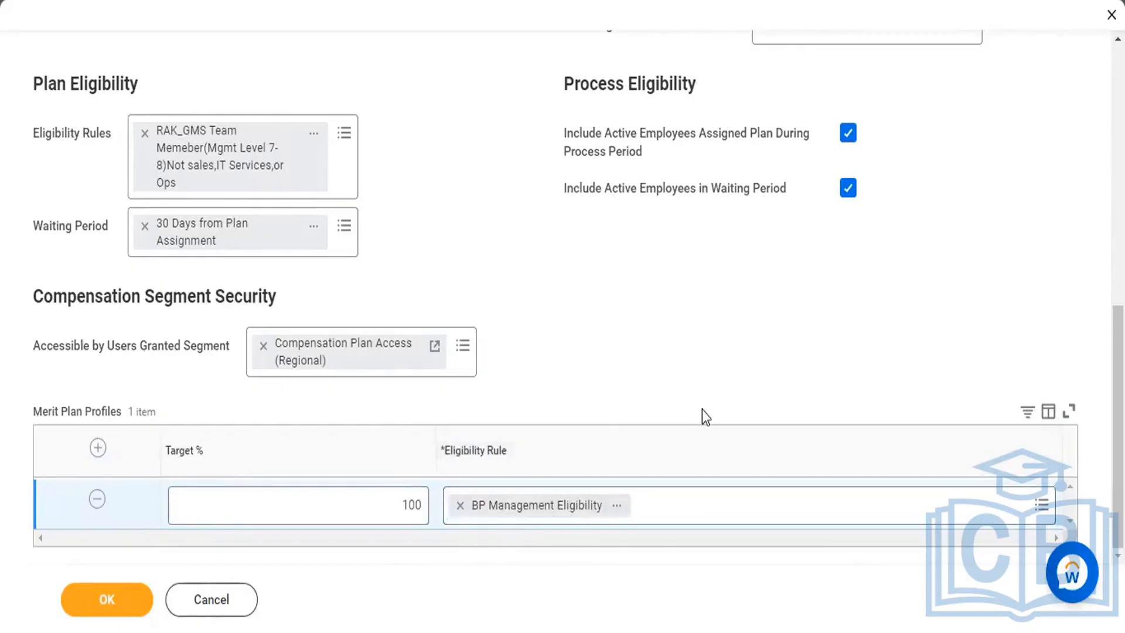
# Step: Review the plan's award calculation, eligibility, segment security and profile settings, and read through the full plan description
pyautogui.scroll(10, 703, 411)
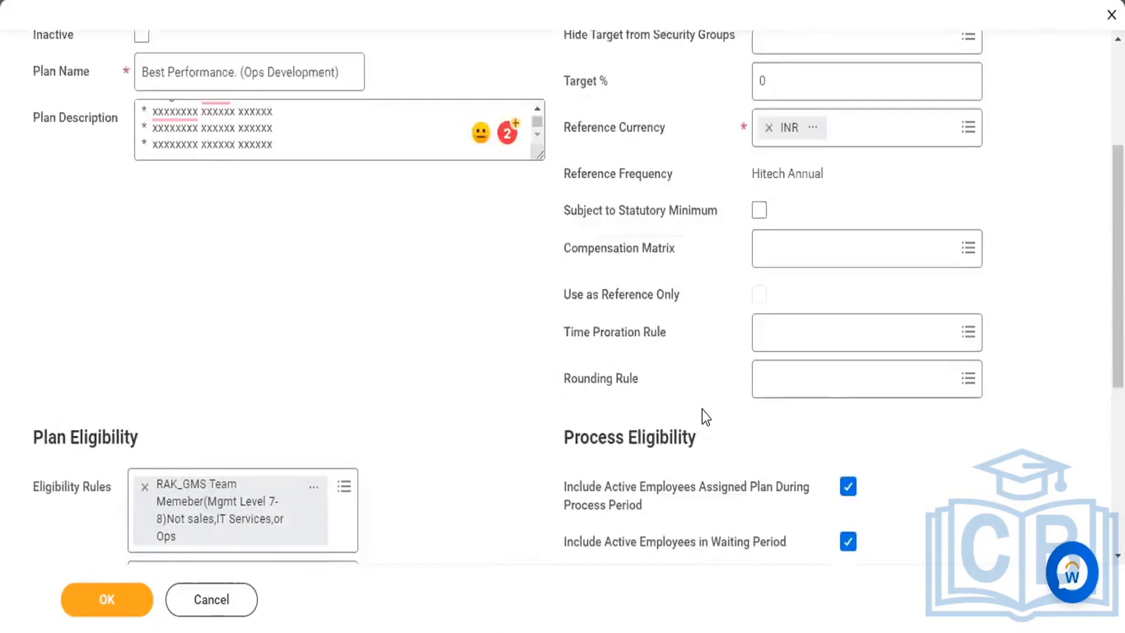
pyautogui.scroll(-10, 702, 409)
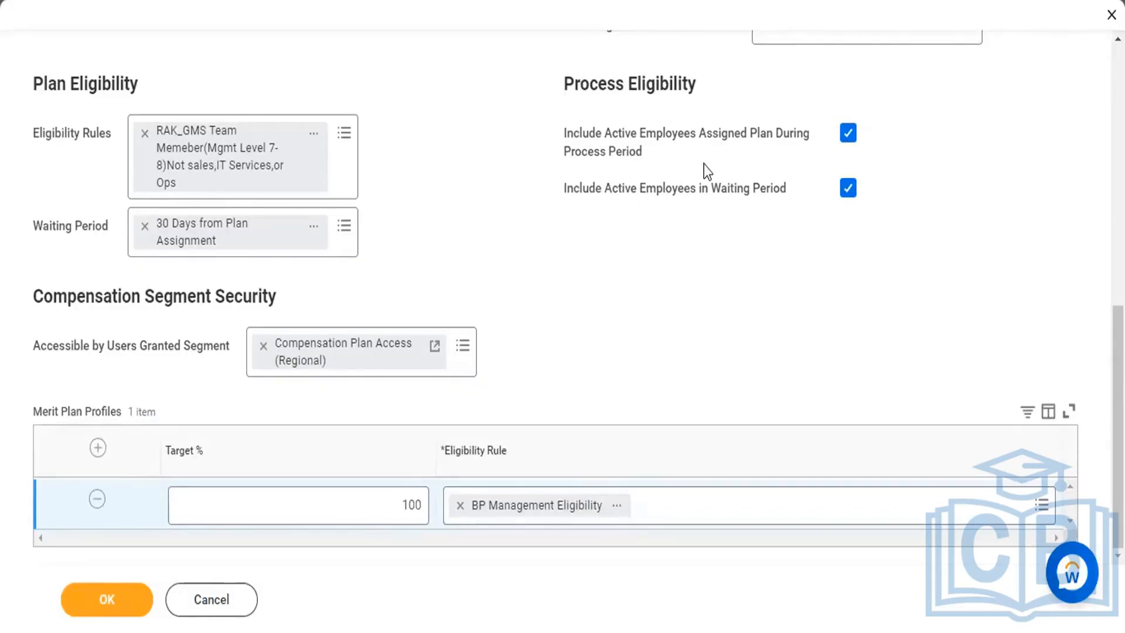
pyautogui.scroll(2, 853, 326)
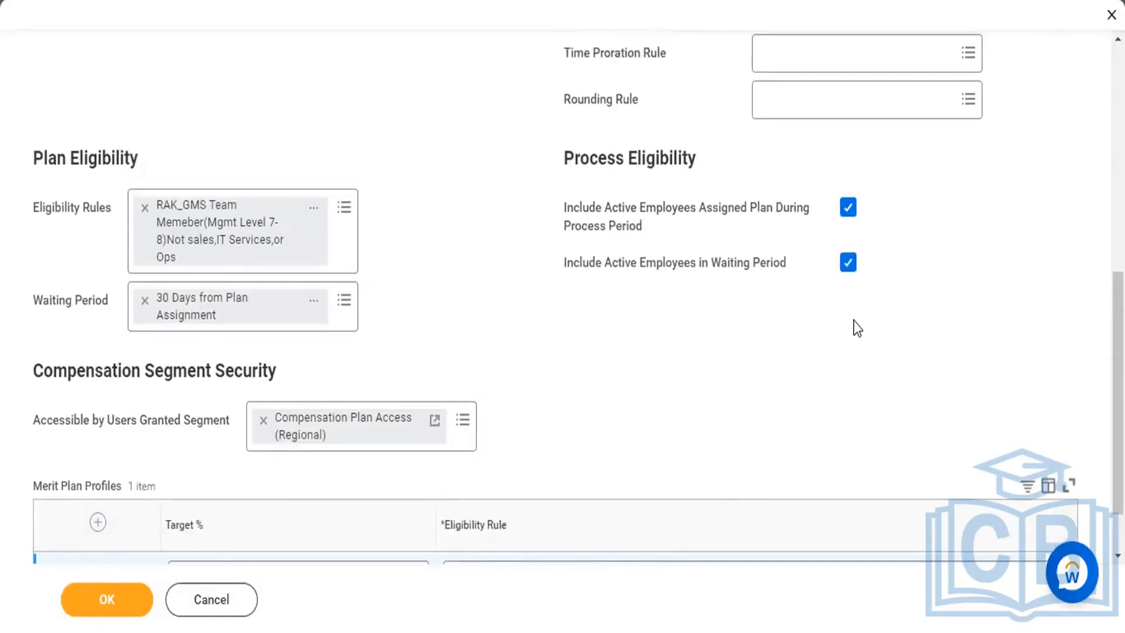
pyautogui.scroll(10, 854, 326)
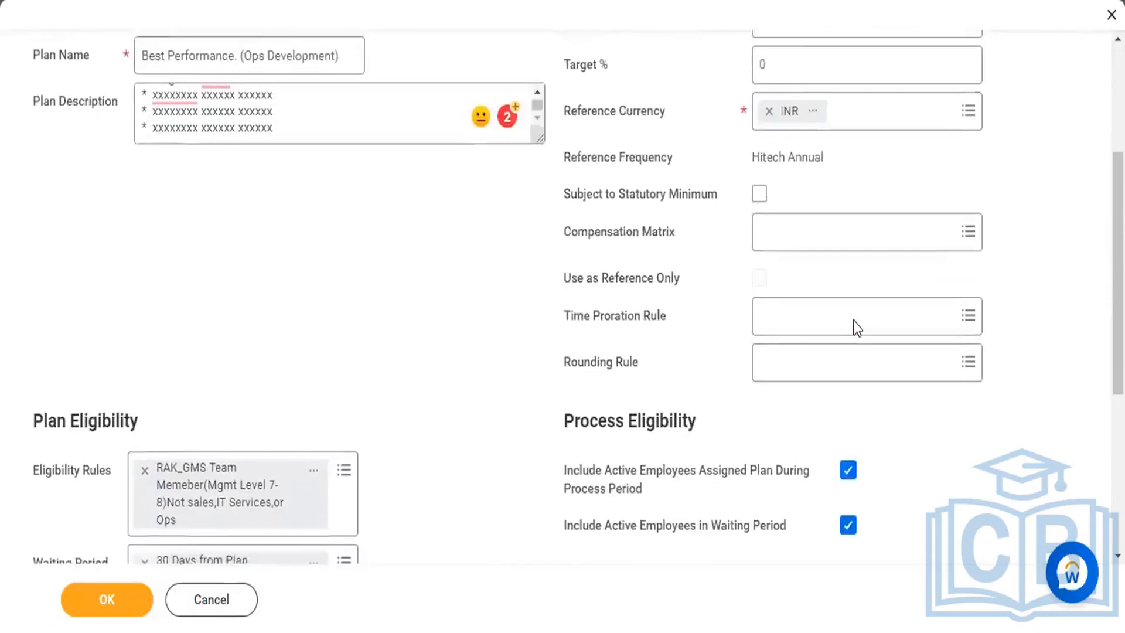
pyautogui.scroll(3, 857, 328)
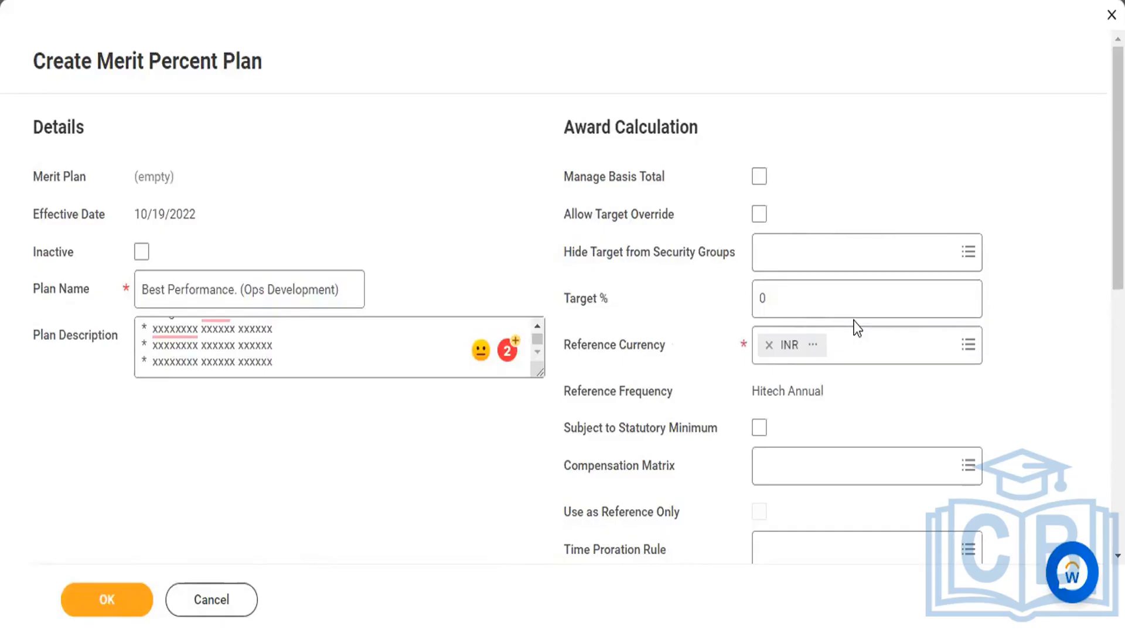
pyautogui.click(279, 362)
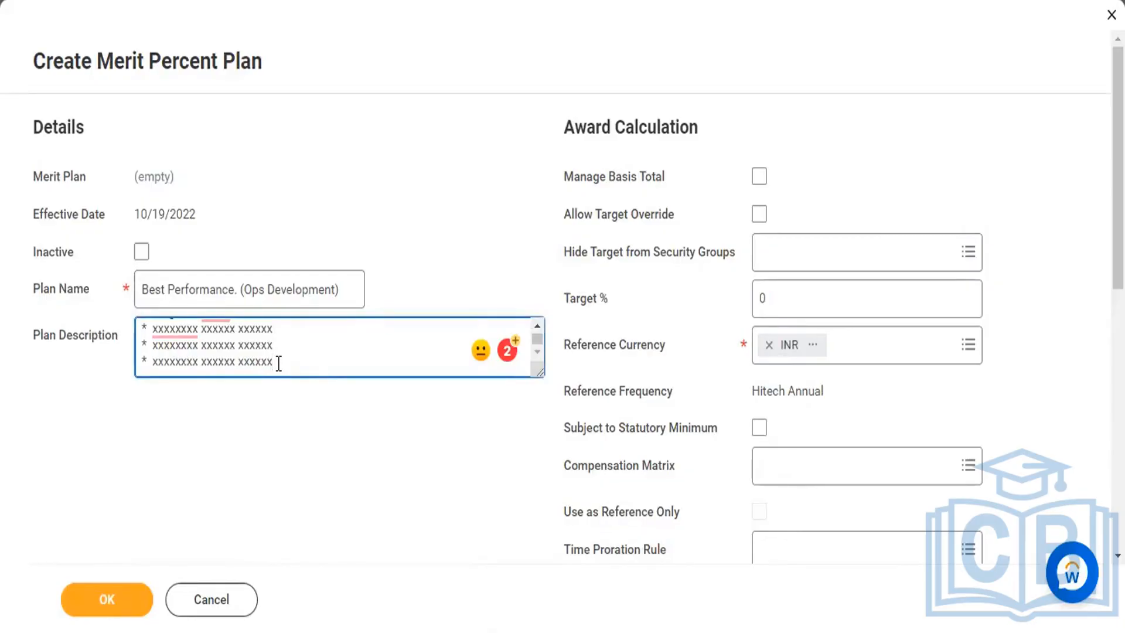
pyautogui.scroll(5, 279, 363)
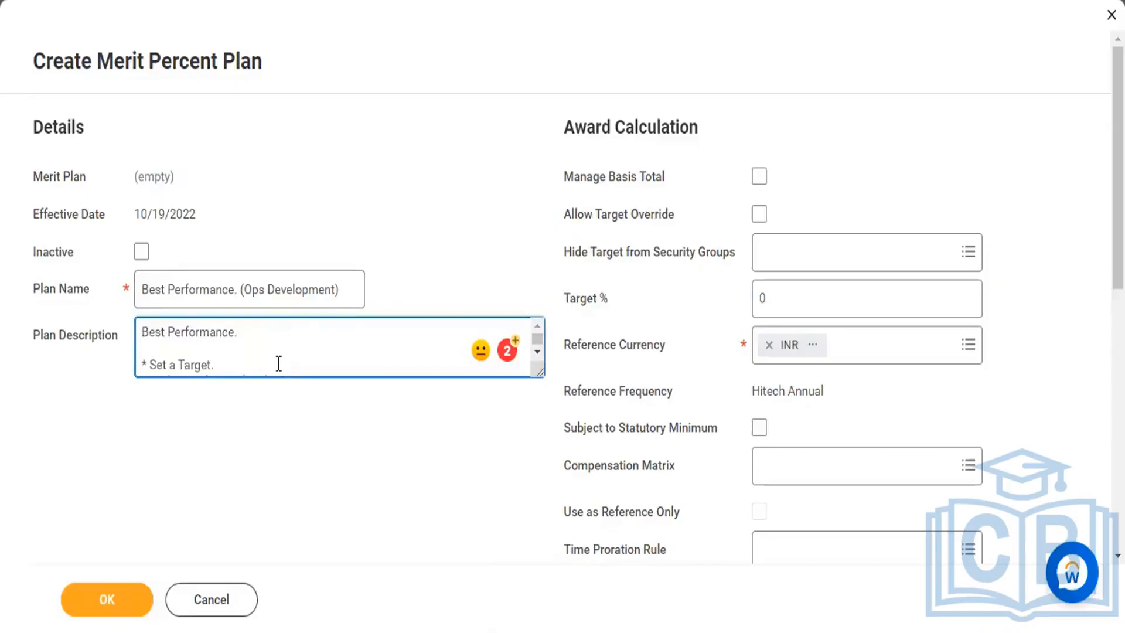
pyautogui.scroll(-6, 279, 363)
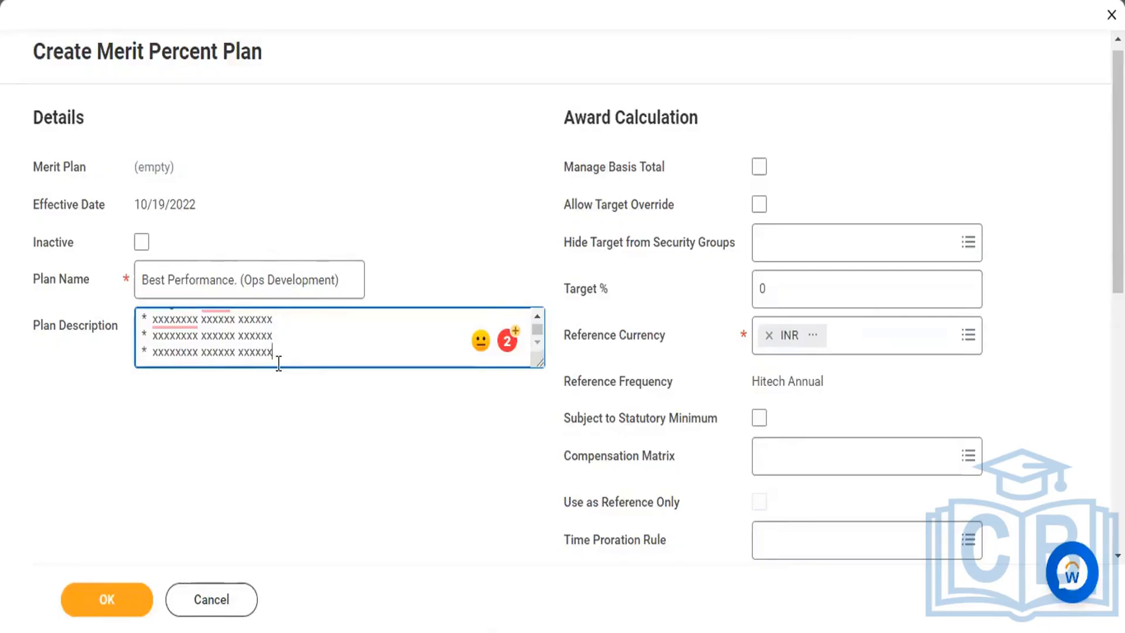
pyautogui.scroll(1, 279, 363)
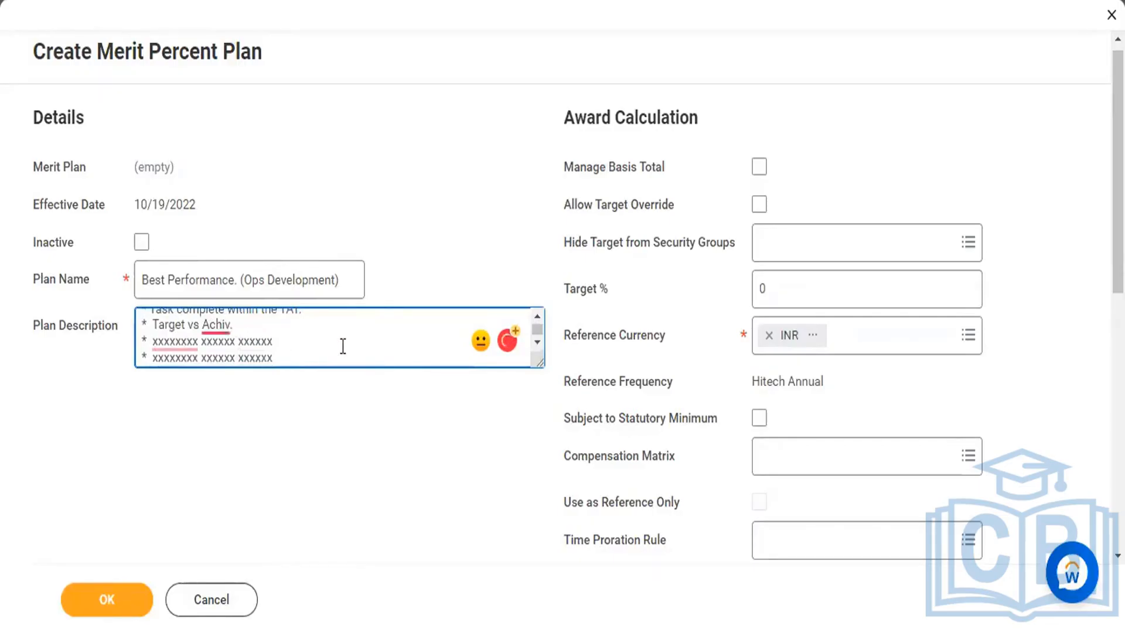
pyautogui.scroll(2, 374, 354)
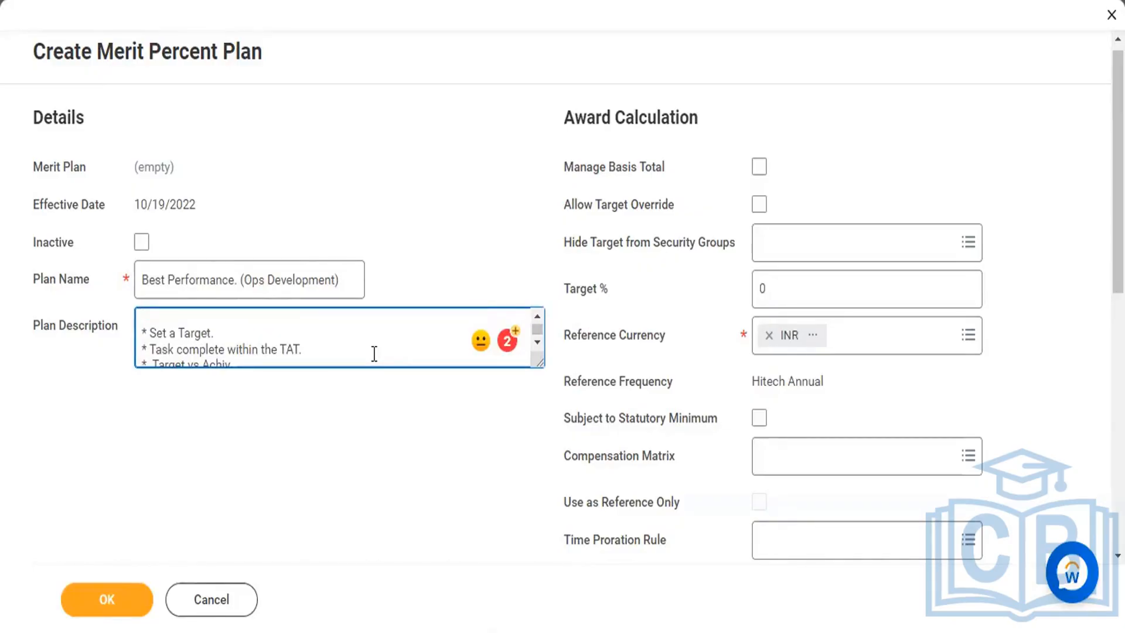
# Step: Submit the completed merit percent plan and return to the security segment form
pyautogui.scroll(-4, 480, 303)
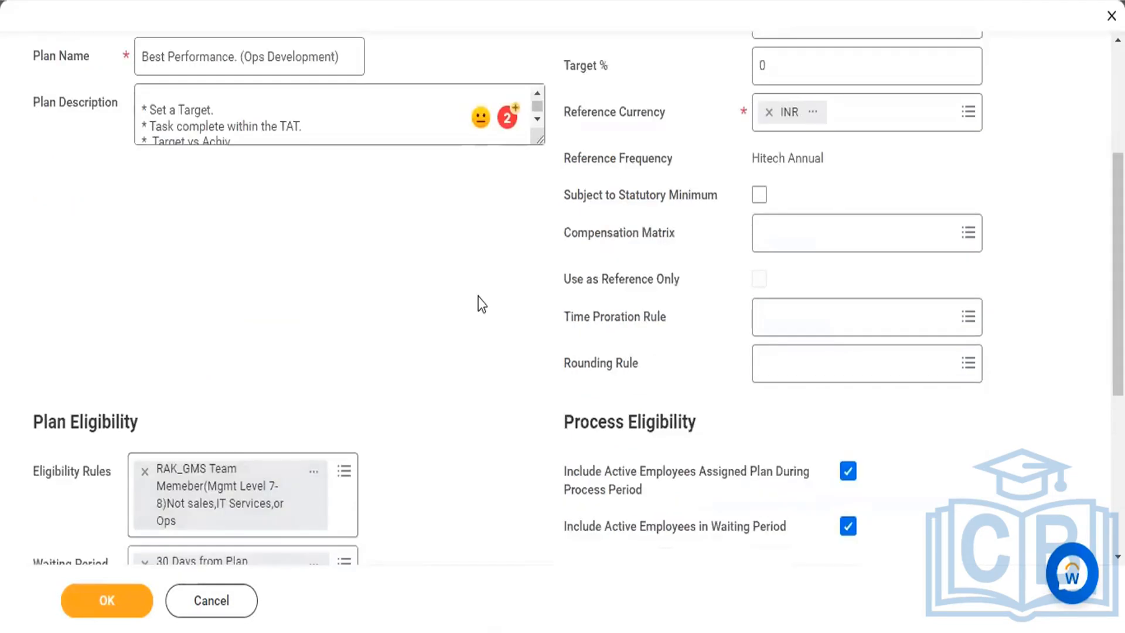
pyautogui.click(100, 602)
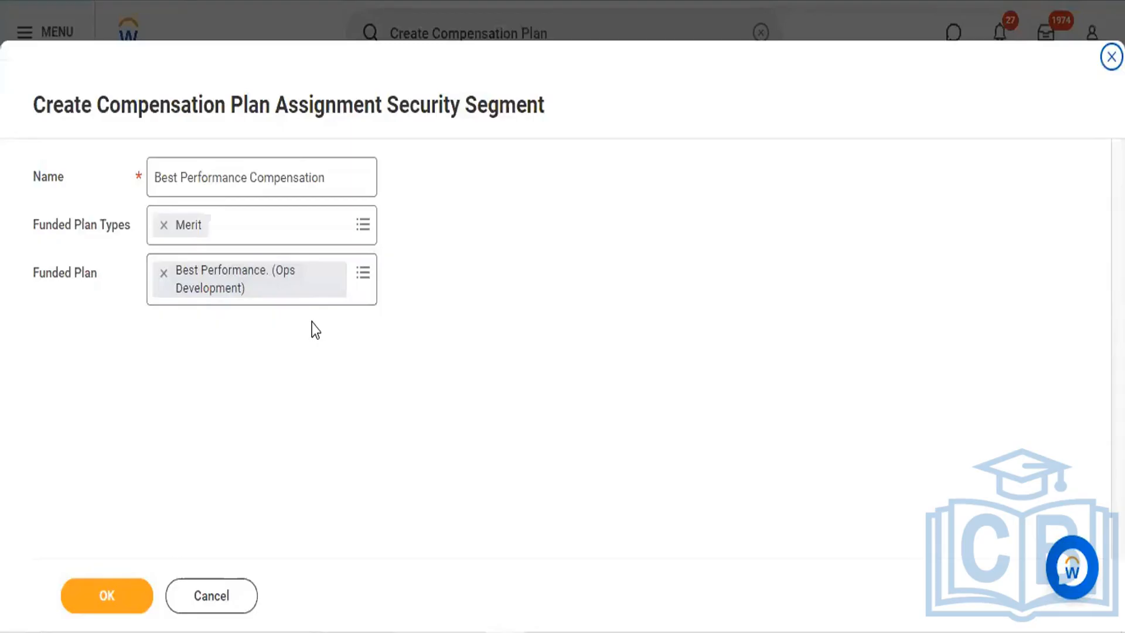
# Step: Submit the Best Performance Compensation security segment despite the alert, read the alert details, and finish the task
pyautogui.click(107, 596)
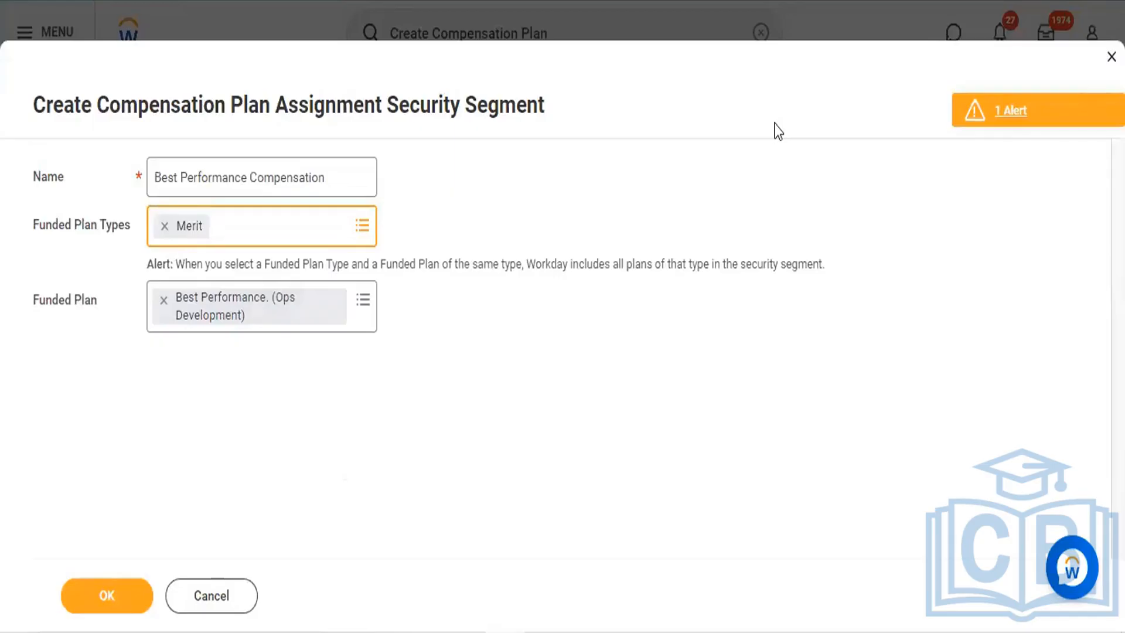
pyautogui.click(107, 593)
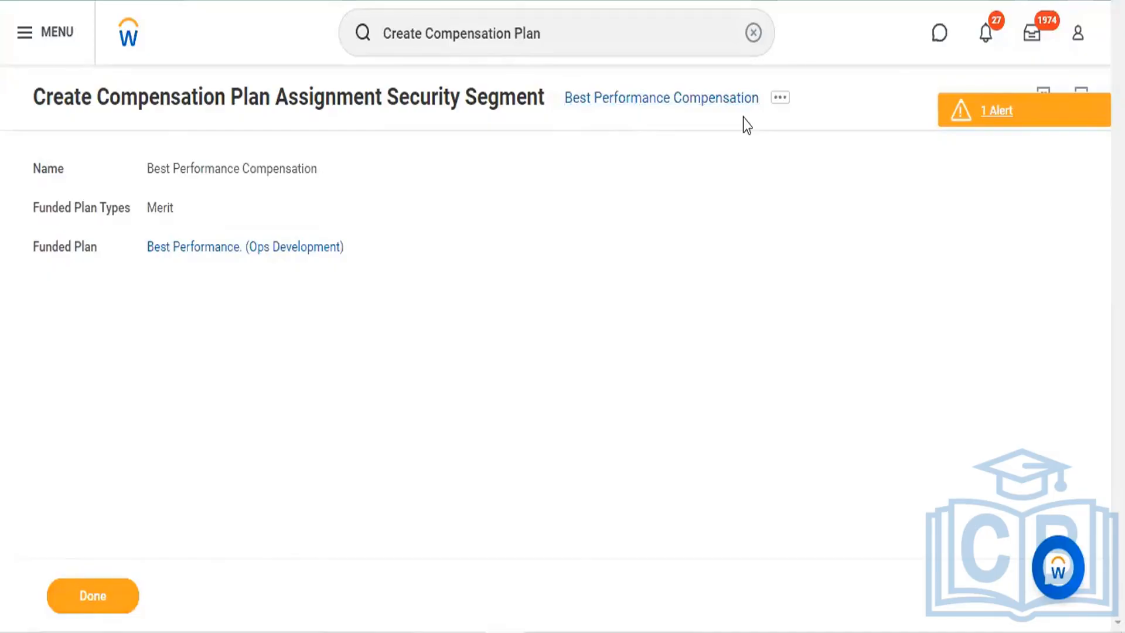
pyautogui.click(1014, 112)
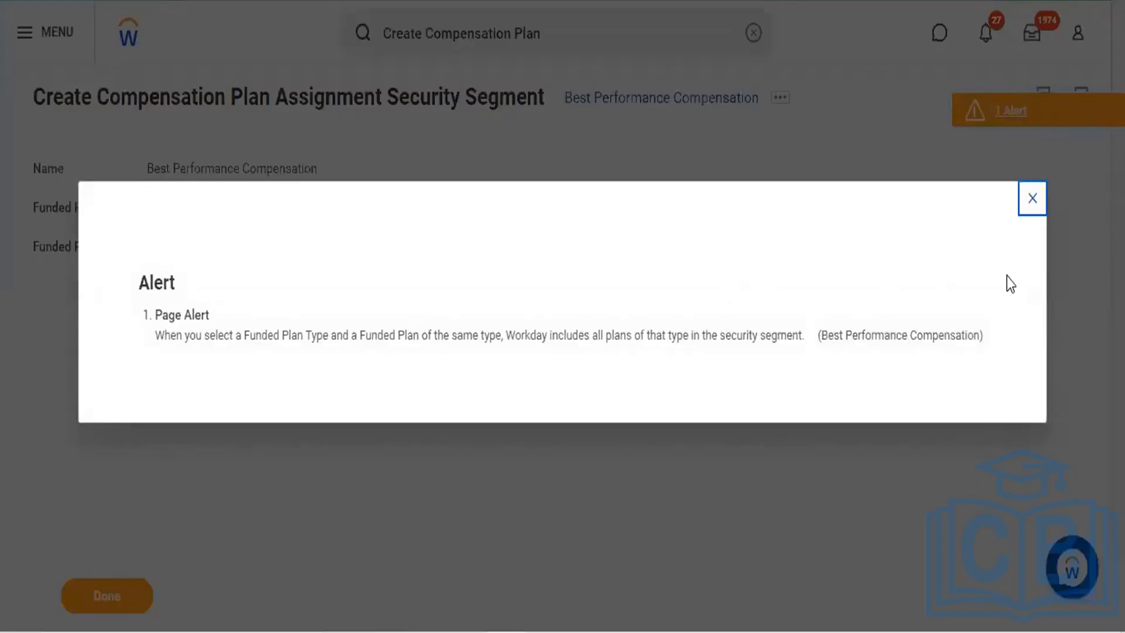
pyautogui.click(1033, 199)
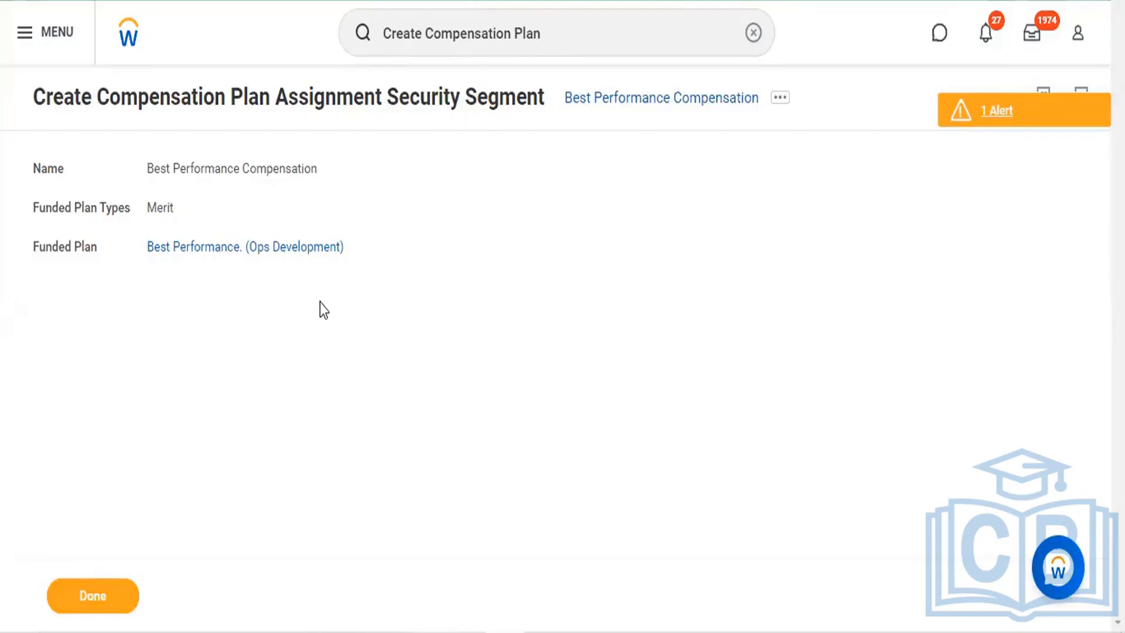
pyautogui.click(90, 597)
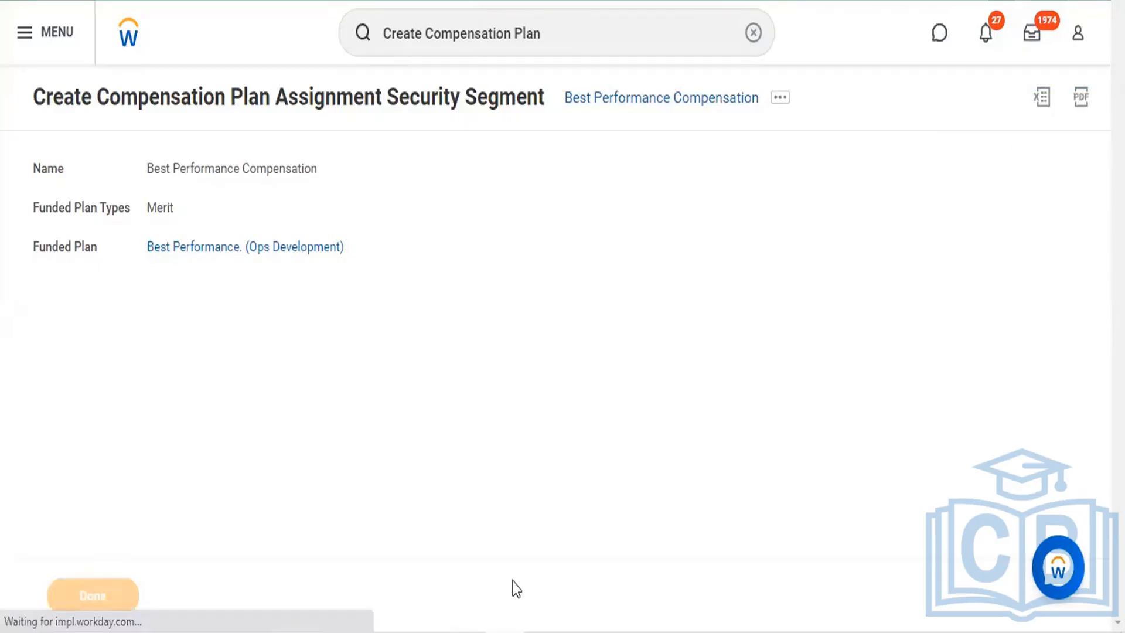
# Step: Switch to the Compensation.Note Data file in Notepad and copy the text "Allowance Plan"
pyautogui.moveTo(626, 632)
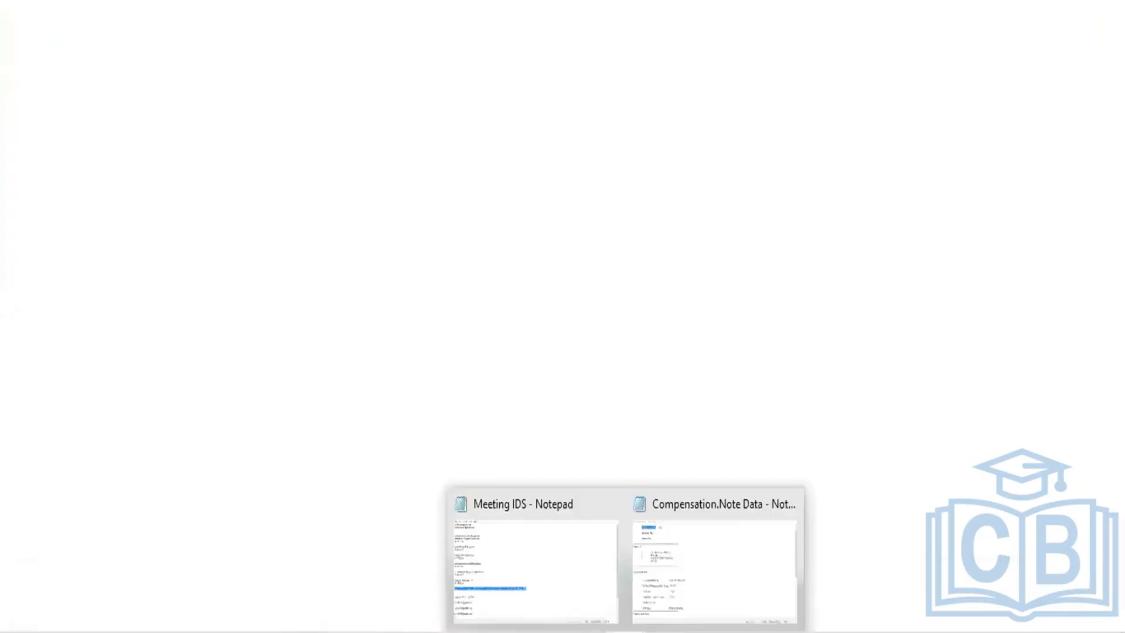
pyautogui.click(684, 561)
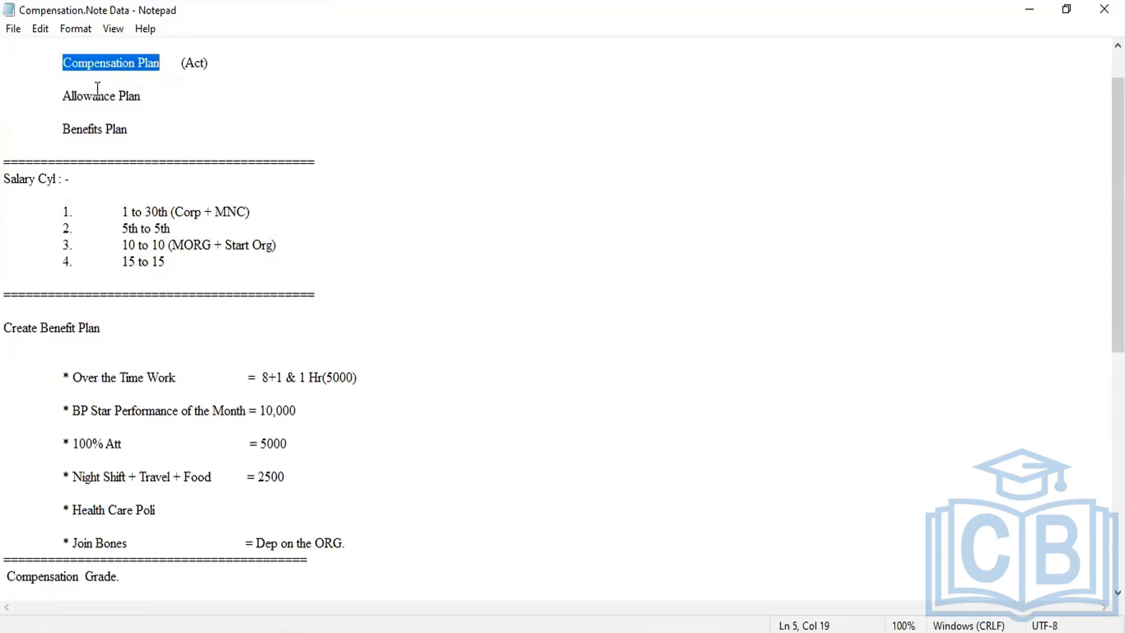
pyautogui.doubleClick(110, 72)
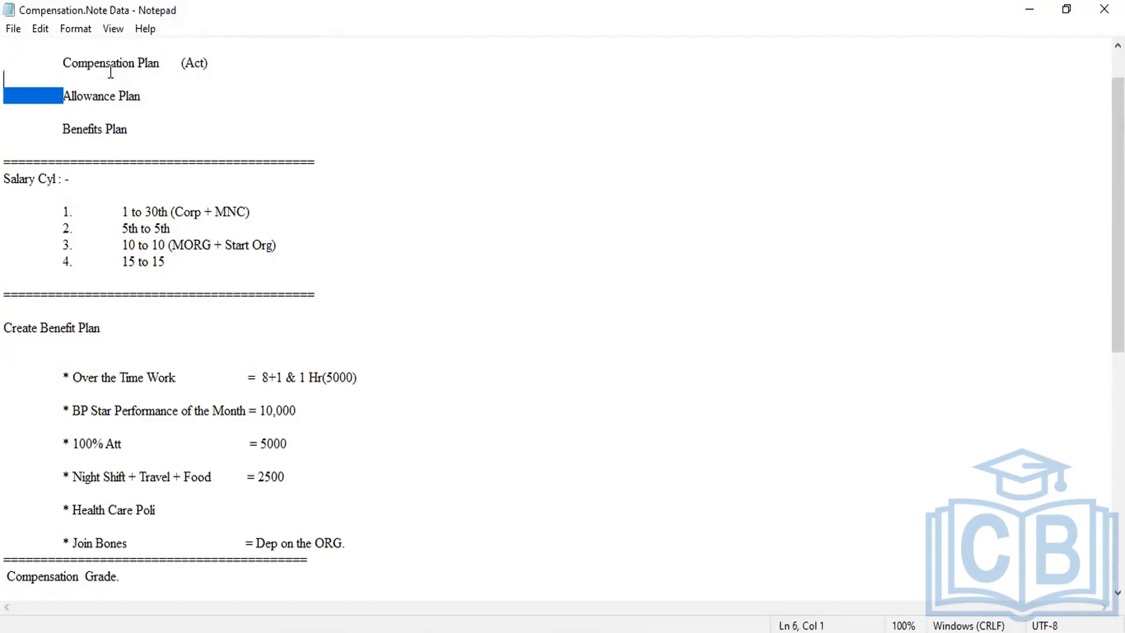
pyautogui.click(83, 95)
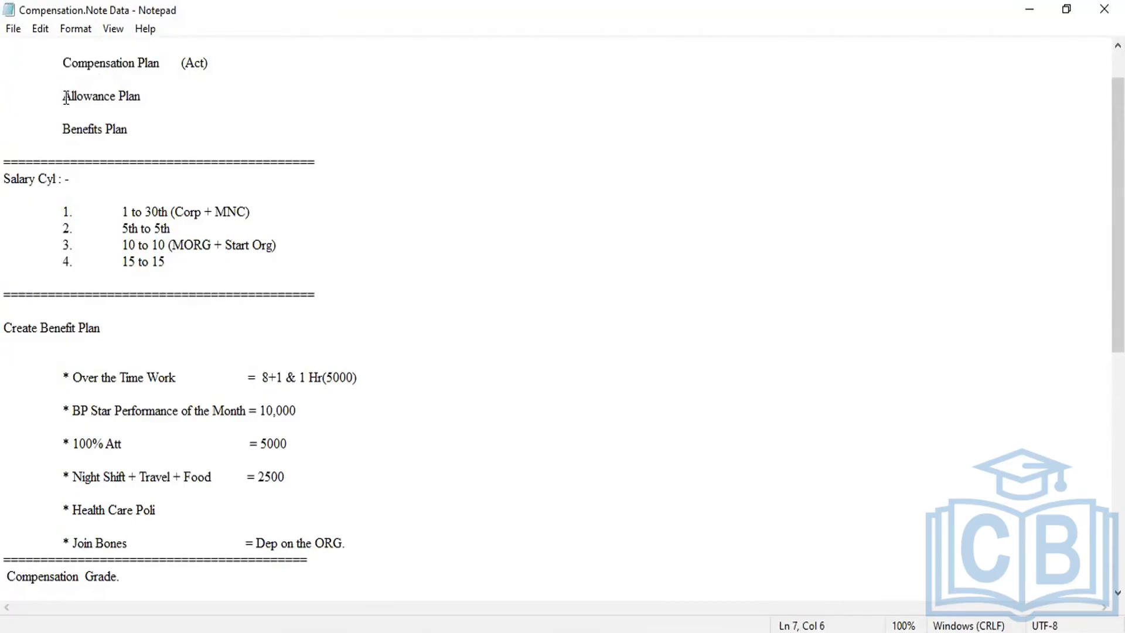
pyautogui.moveTo(65, 97); pyautogui.dragTo(142, 101)
pyautogui.hotkey('ctrl', 'c')
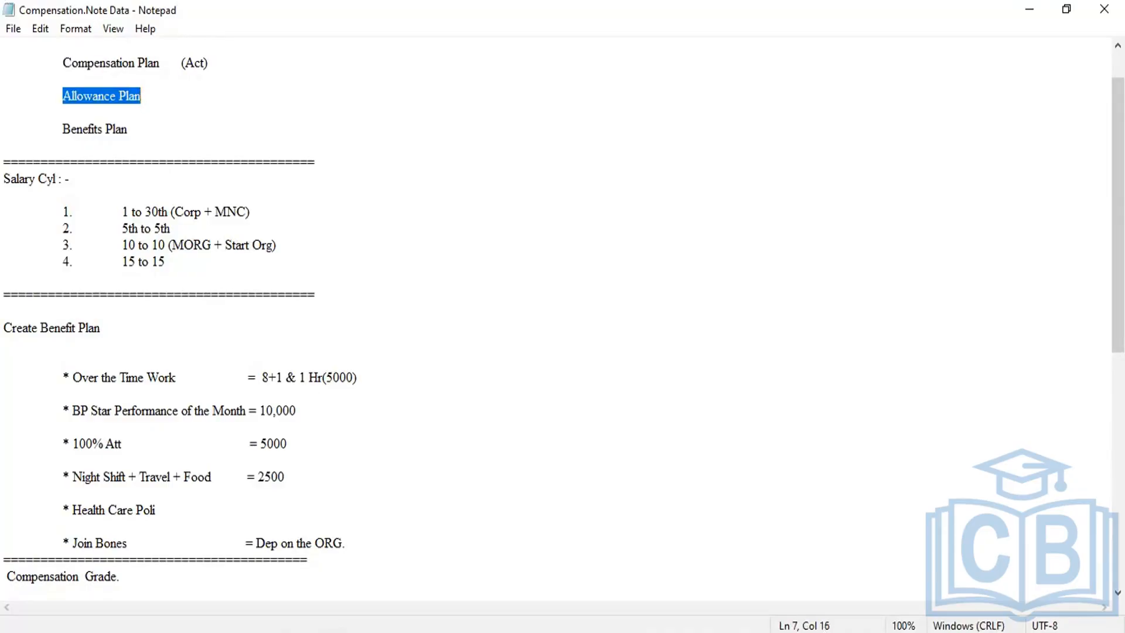
# Step: Return to Workday, search for "Create Allowance Plan" using the copied text, and open that task
pyautogui.hotkey('alt', 'Tab')
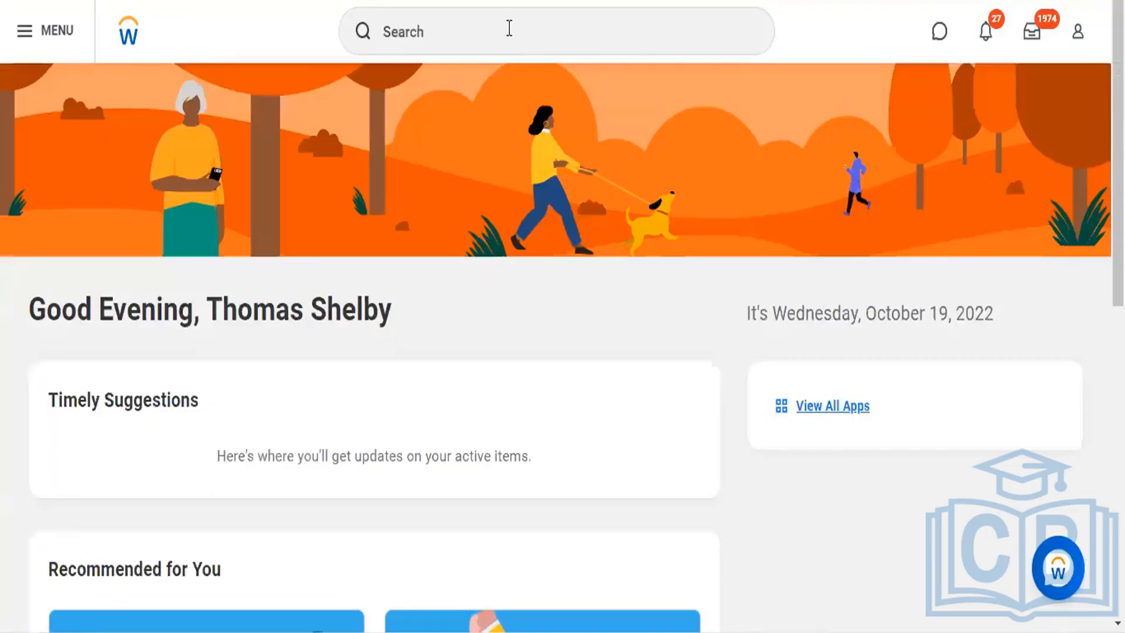
pyautogui.click(509, 27)
pyautogui.write('Create')
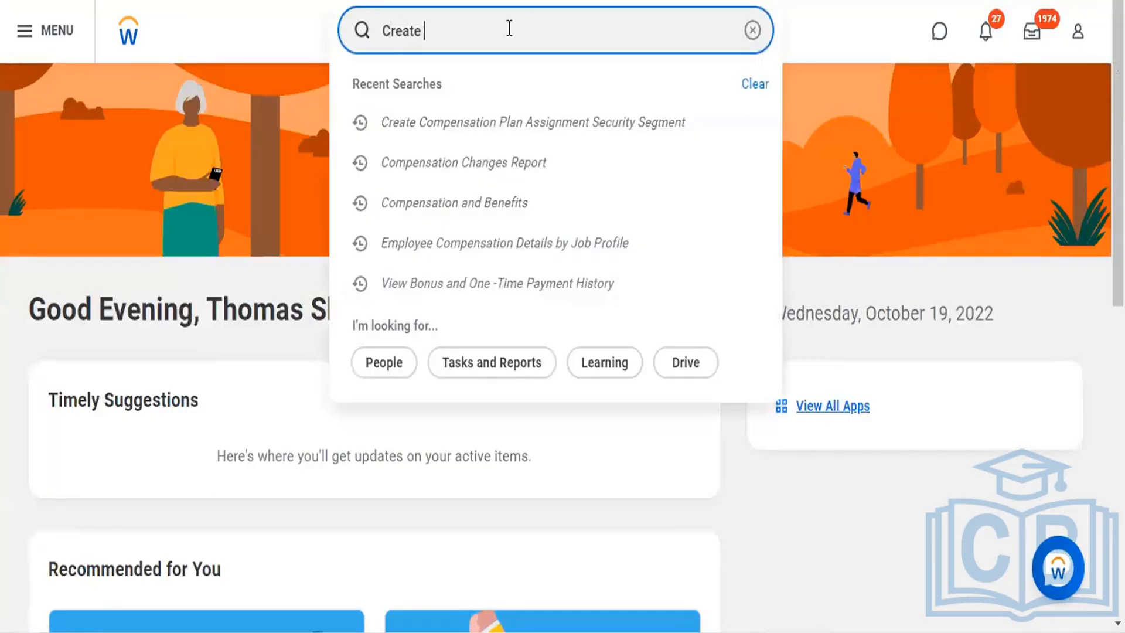
pyautogui.hotkey('ctrl', 'v')
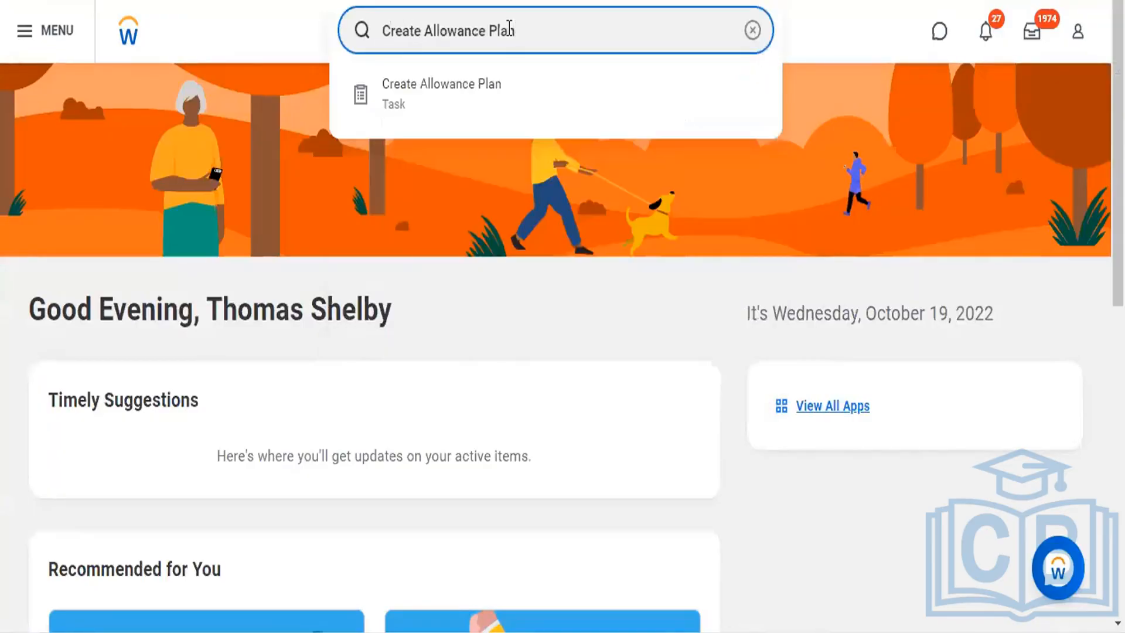
pyautogui.click(428, 94)
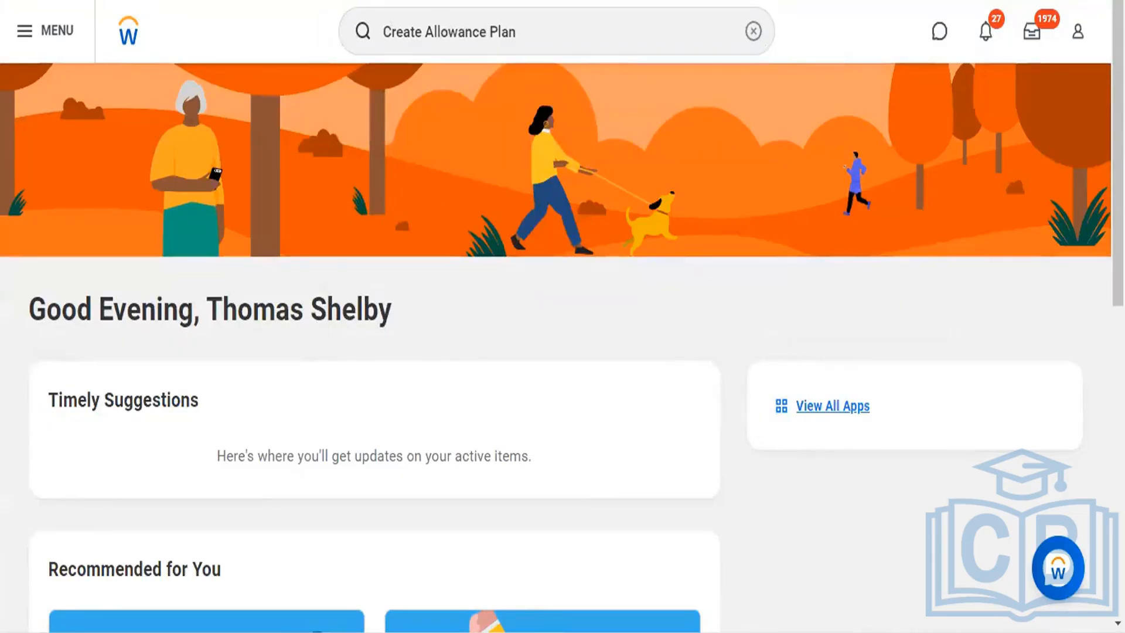
# Step: Switch to the Compensation.Note Data file in Notepad and examine the "Night Shift + Travel + Food" benefit entry
pyautogui.moveTo(626, 632)
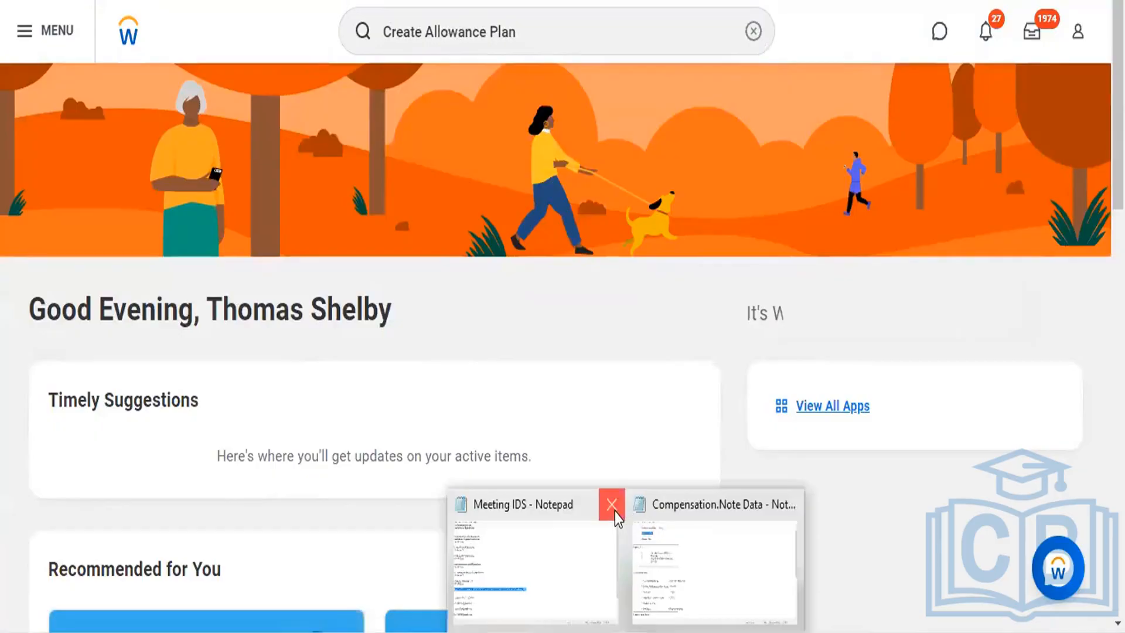
pyautogui.click(614, 512)
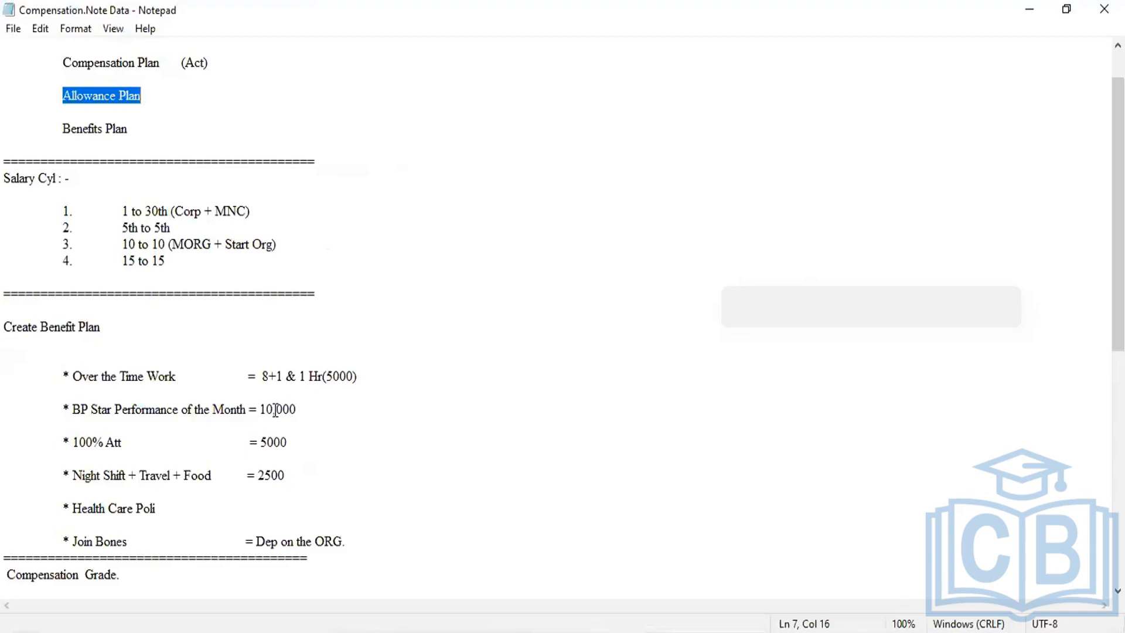
pyautogui.scroll(-1, 275, 409)
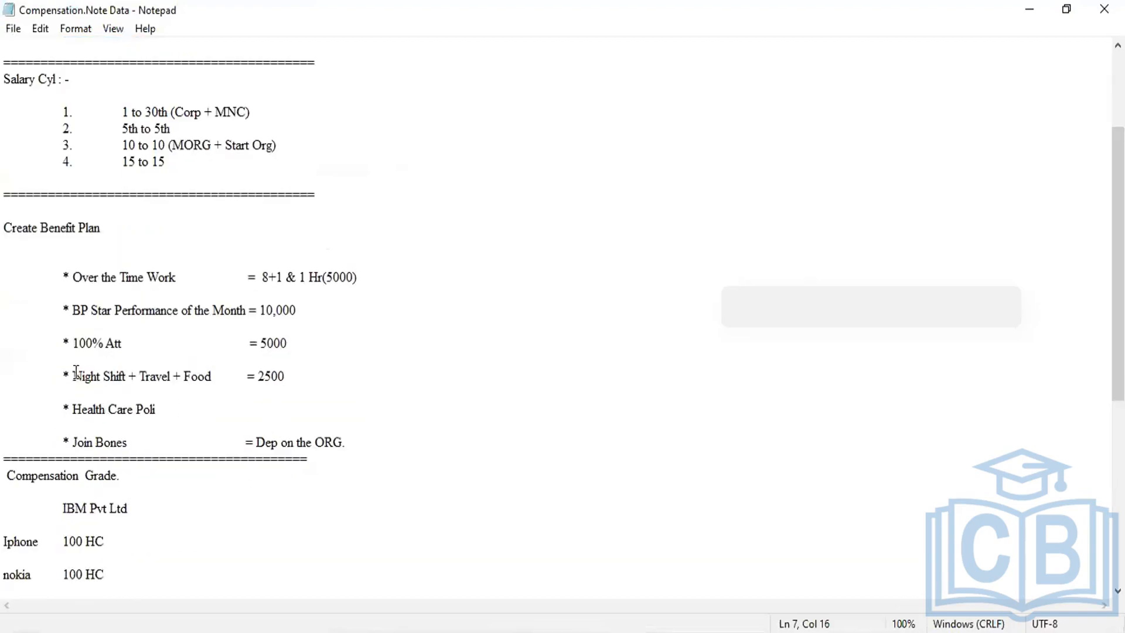
pyautogui.moveTo(76, 372); pyautogui.dragTo(288, 375)
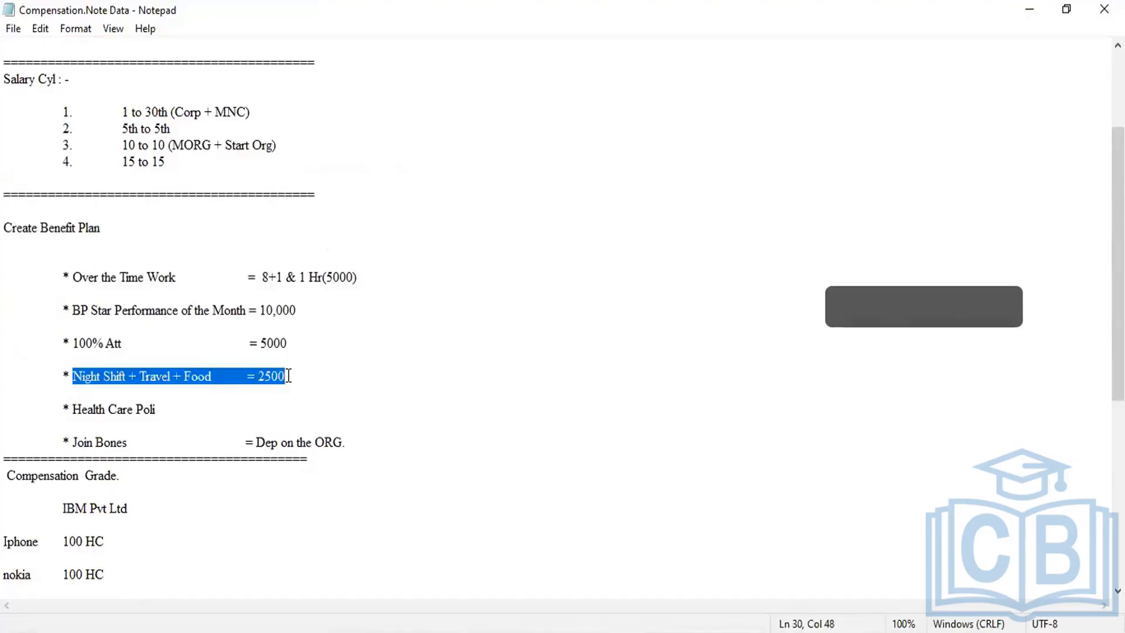
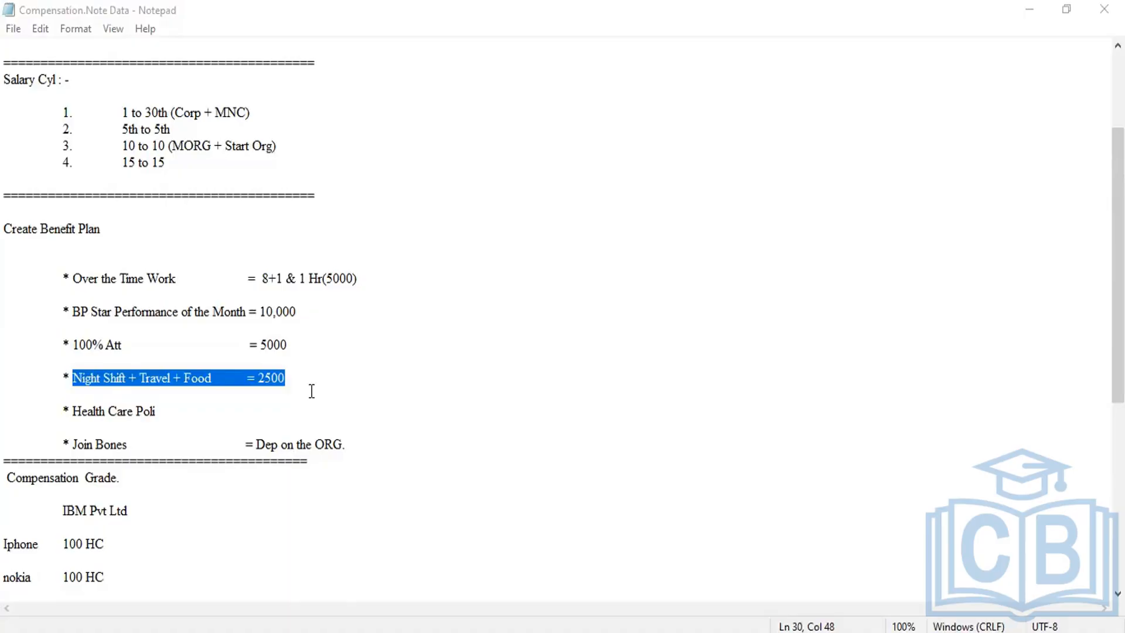
pyautogui.scroll(2, 312, 391)
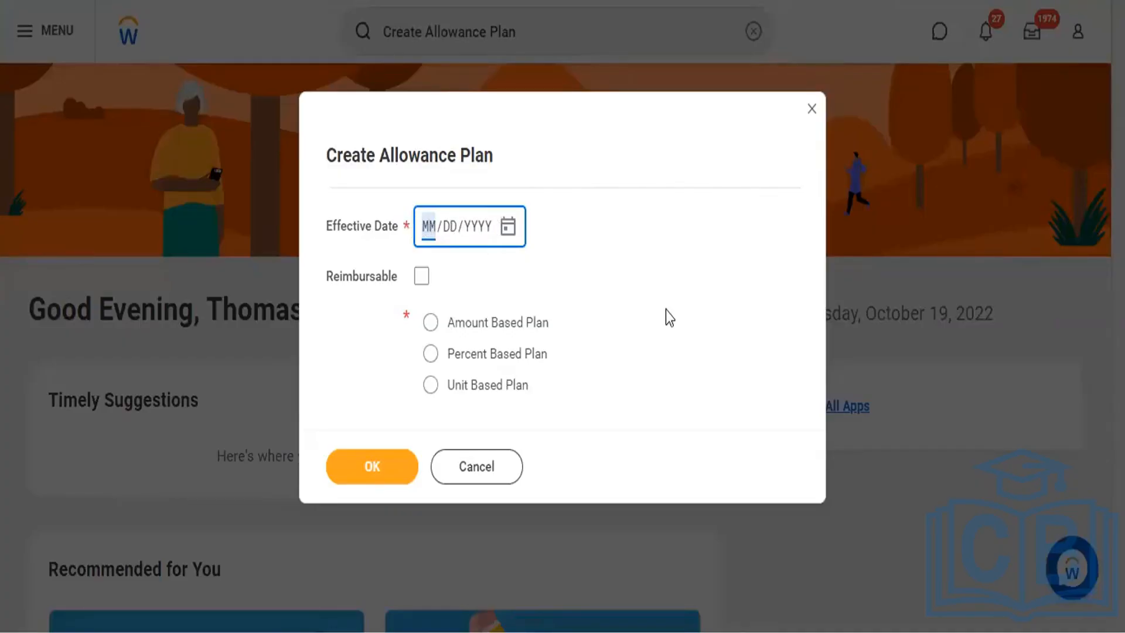
# Step: Start a reimbursable, amount based allowance plan in Workday with an effective date of 10/14/2022
pyautogui.write('10/14/2022')
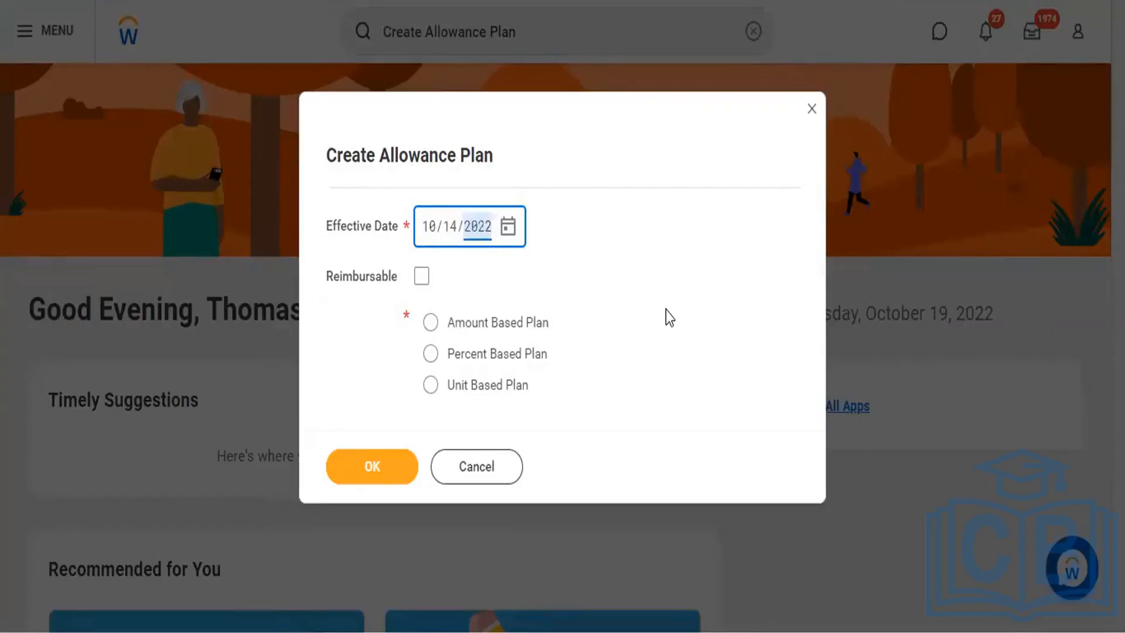
pyautogui.click(427, 281)
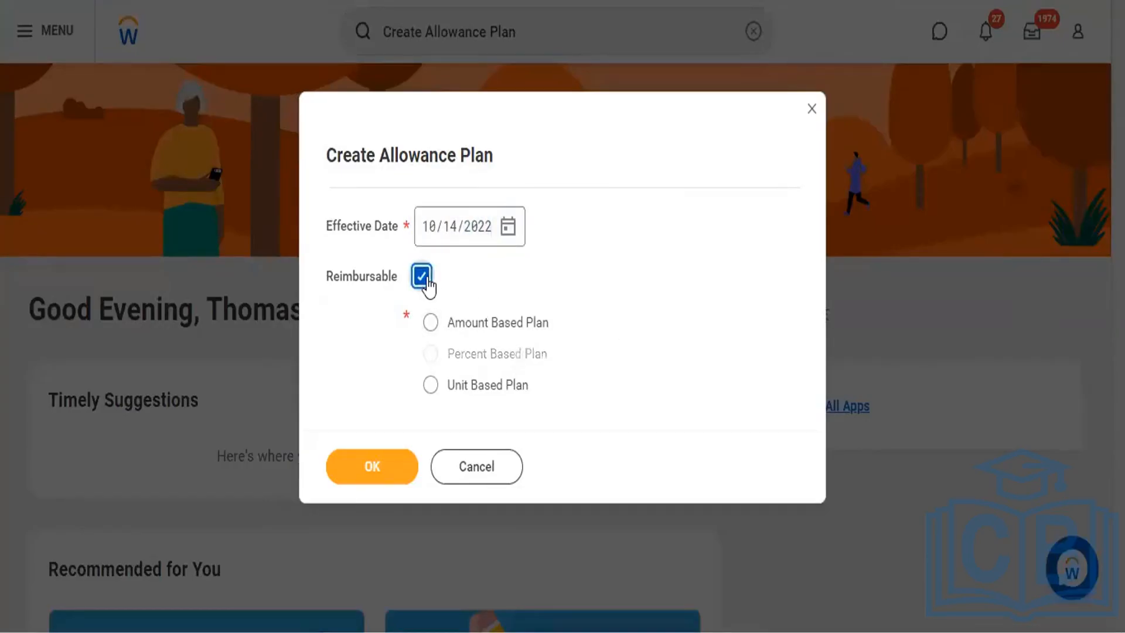
pyautogui.click(432, 324)
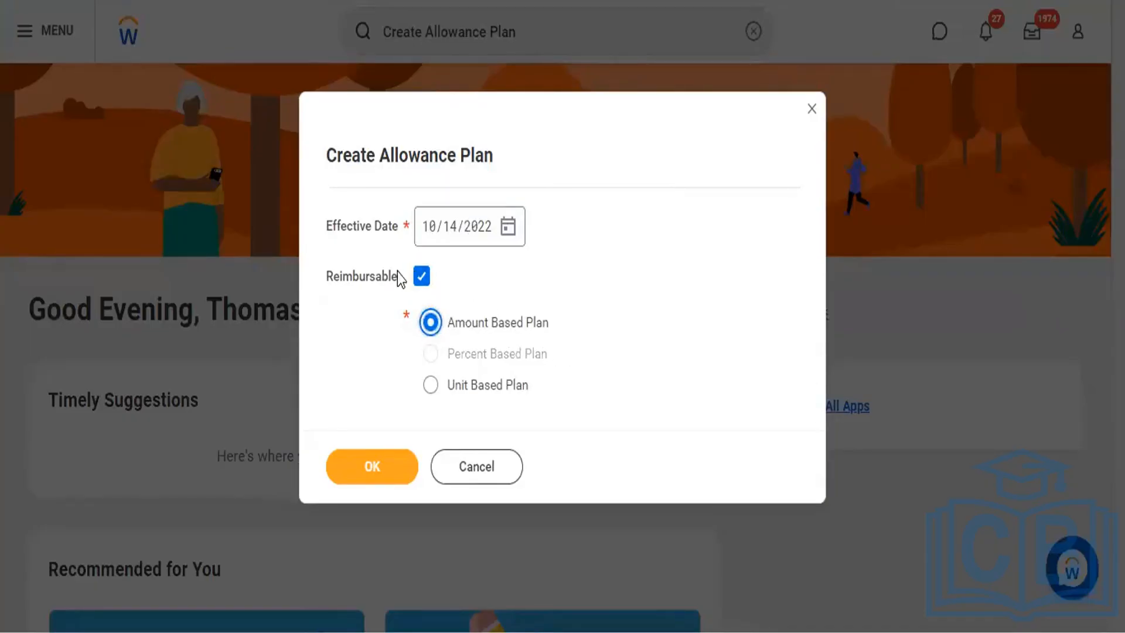
pyautogui.moveTo(397, 272)
pyautogui.click(370, 485)
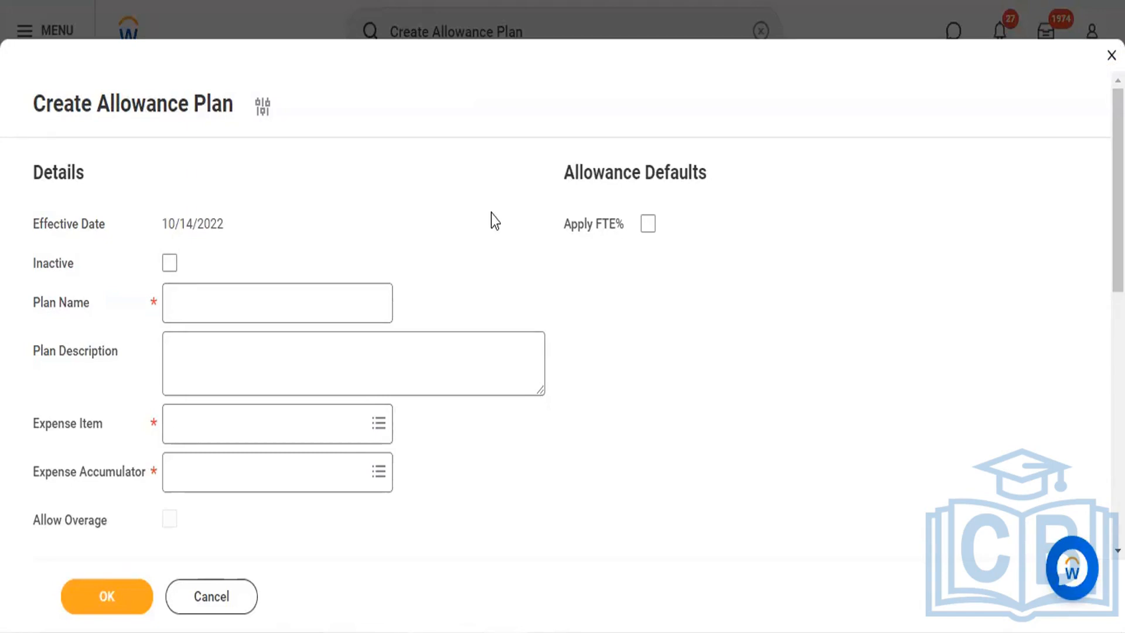
pyautogui.scroll(-3, 492, 213)
pyautogui.click(308, 121)
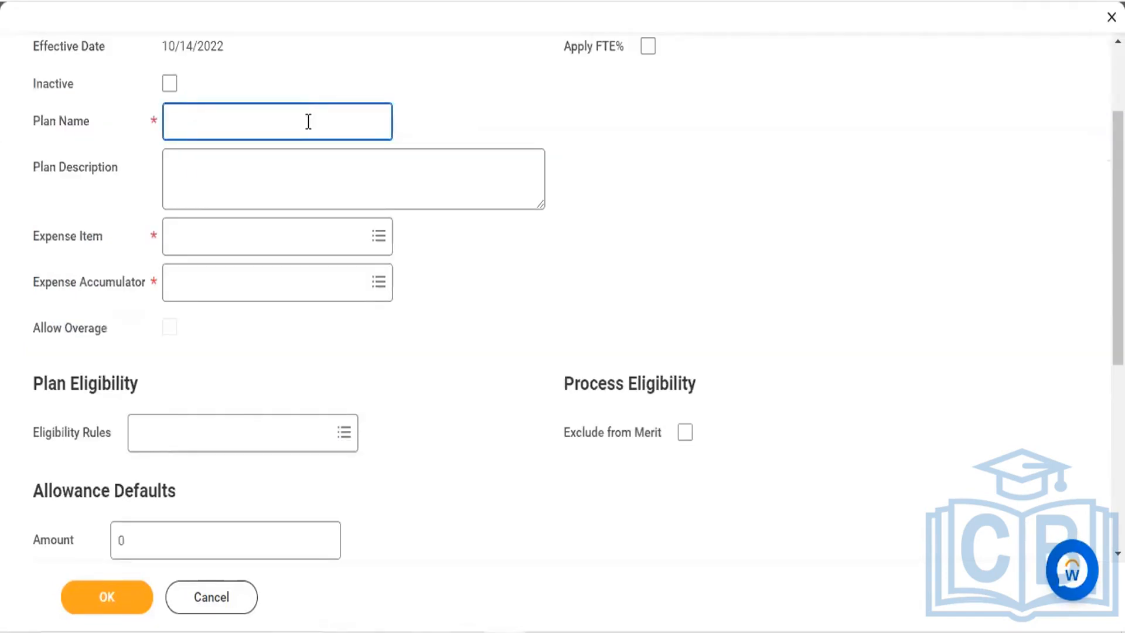
pyautogui.write('Night')
pyautogui.press('BackSpace')
pyautogui.press('BackSpace')
pyautogui.press('BackSpace')
pyautogui.press('BackSpace')
pyautogui.press('BackSpace')
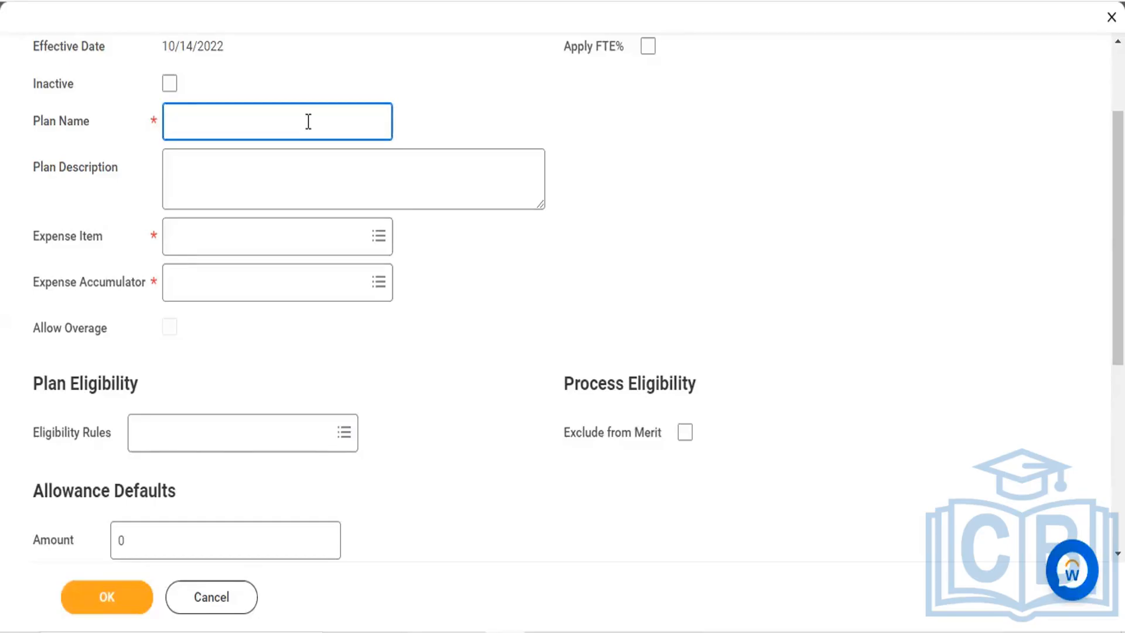
# Step: Browse the available expense items by spend category for the allowance plan's Expense Item
pyautogui.click(329, 241)
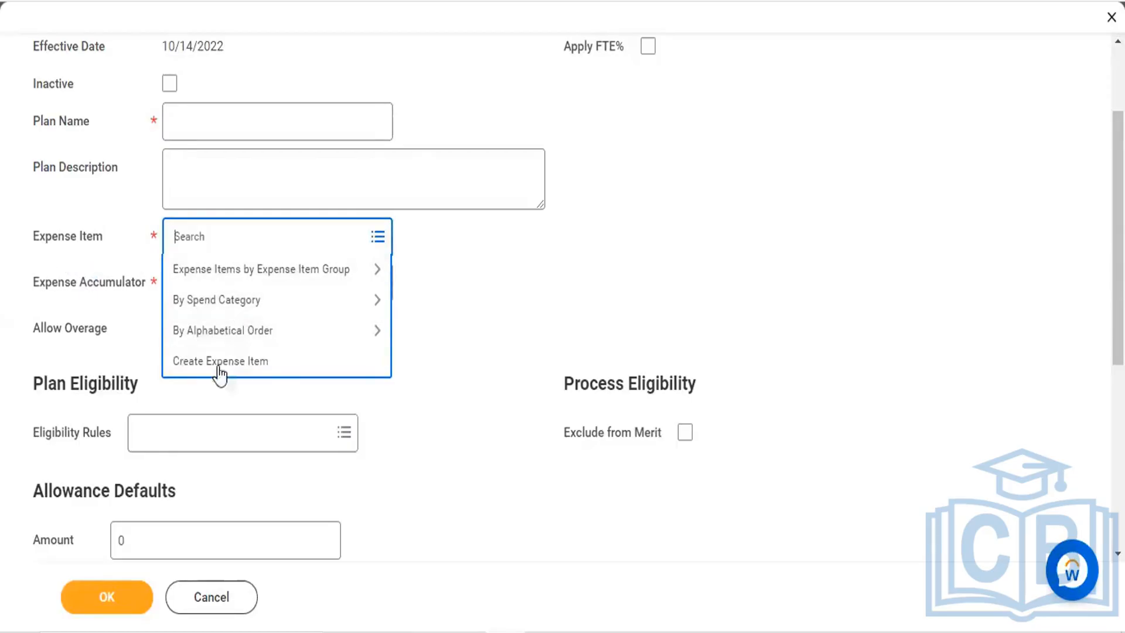
pyautogui.click(202, 305)
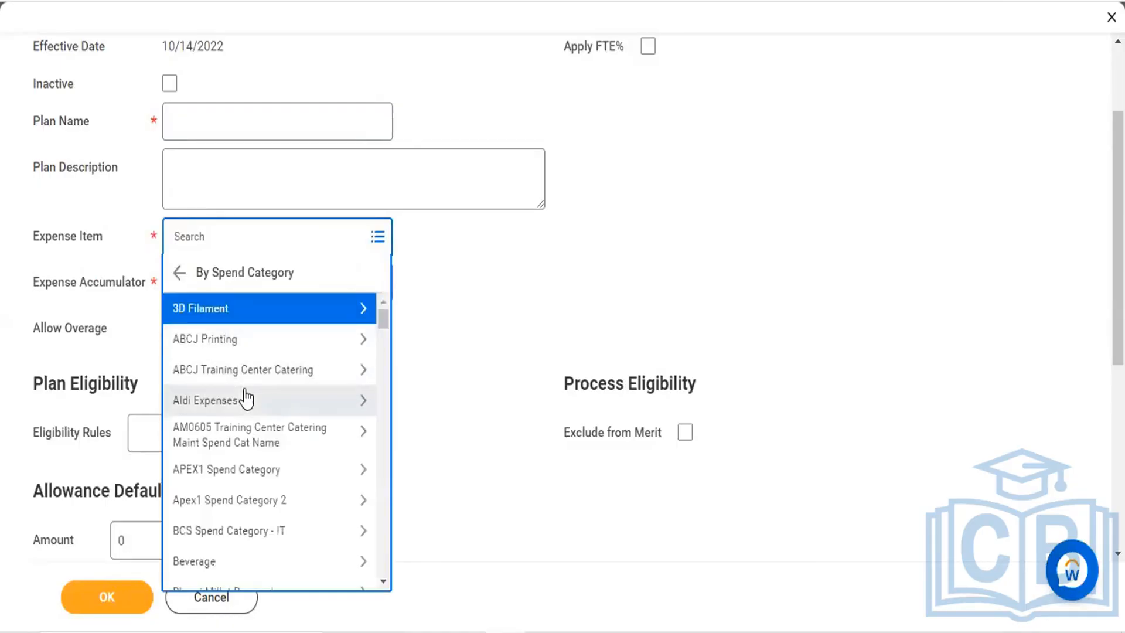
pyautogui.scroll(-3, 246, 394)
pyautogui.scroll(-14, 246, 398)
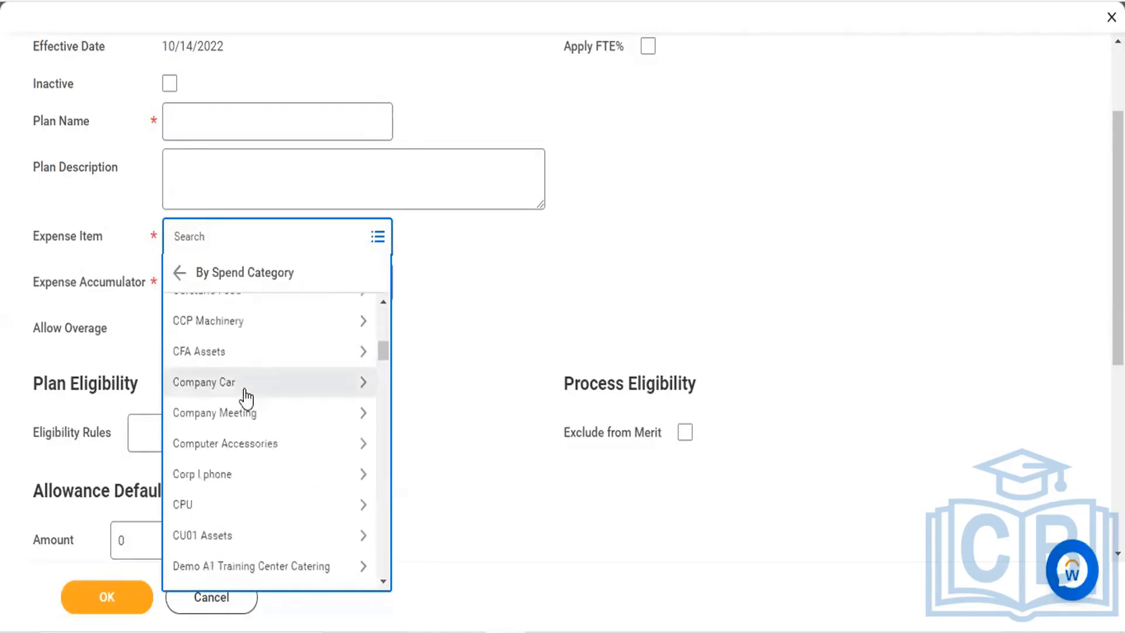
pyautogui.scroll(-10, 246, 396)
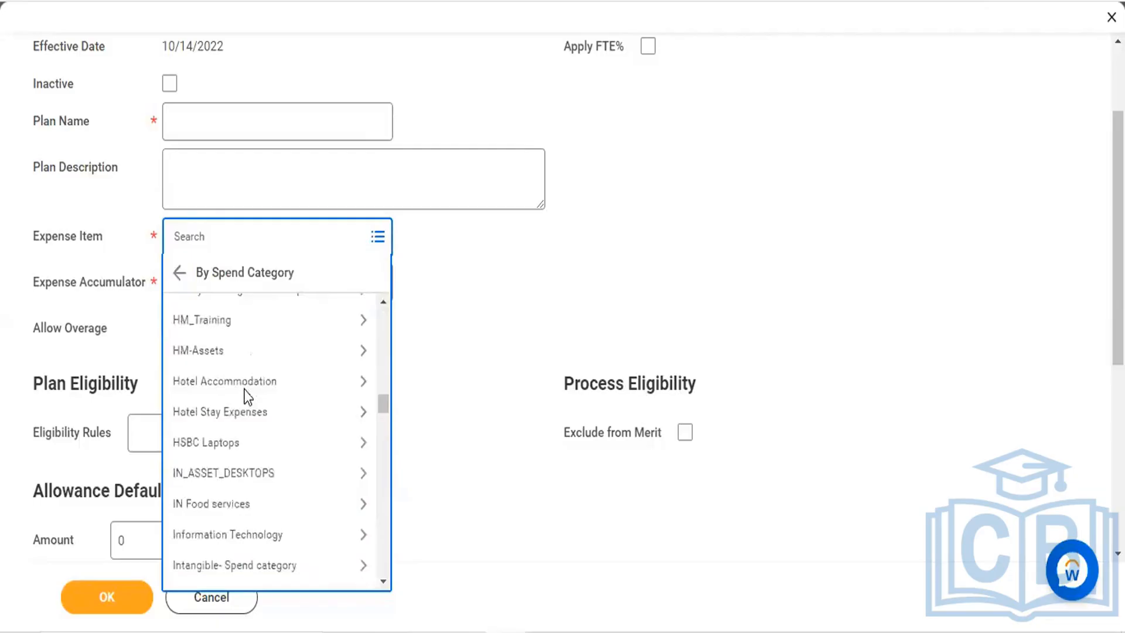
pyautogui.scroll(-8, 246, 395)
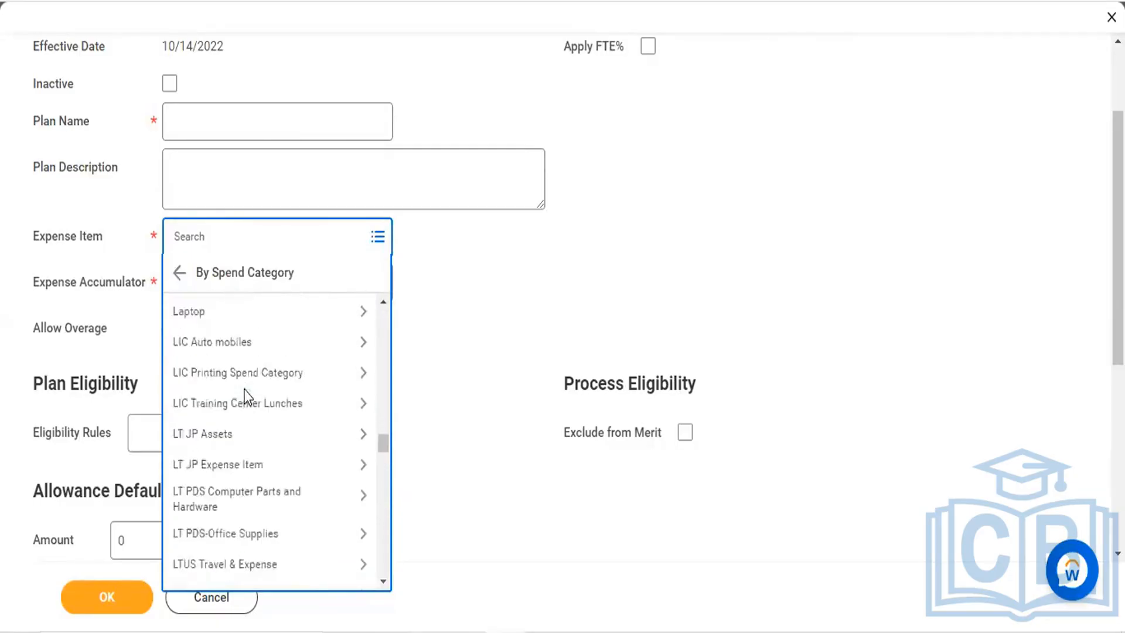
pyautogui.scroll(-9, 247, 397)
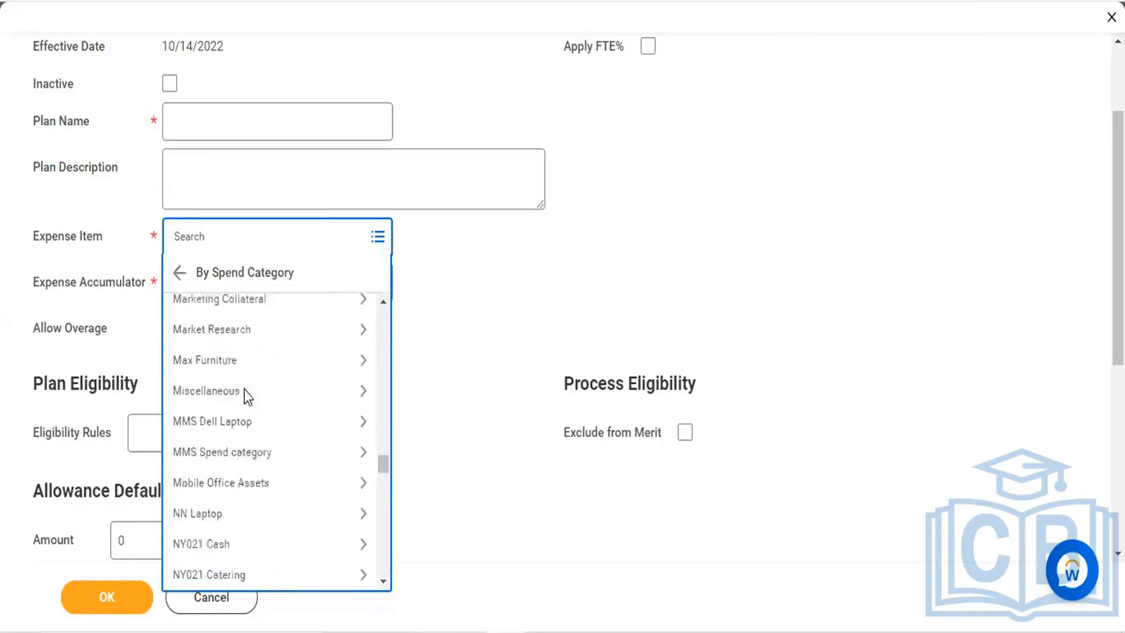
pyautogui.scroll(-20, 246, 396)
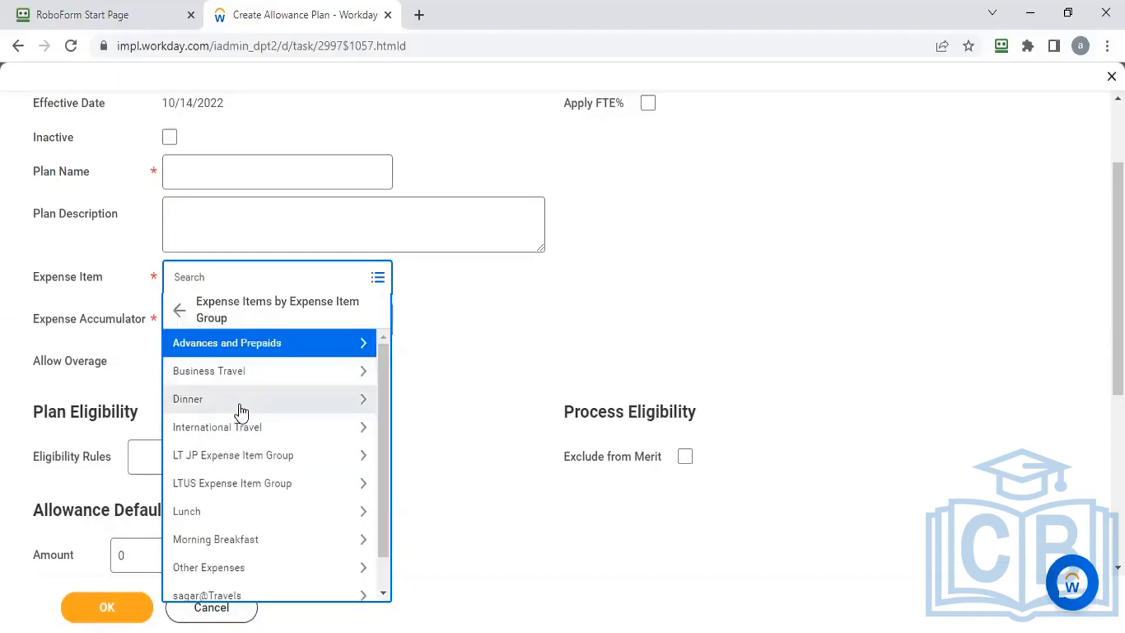
# Step: Browse the expense item groups for the Expense Item, checking the contents of Advances and Prepaids and Business Travel
pyautogui.scroll(-1, 241, 411)
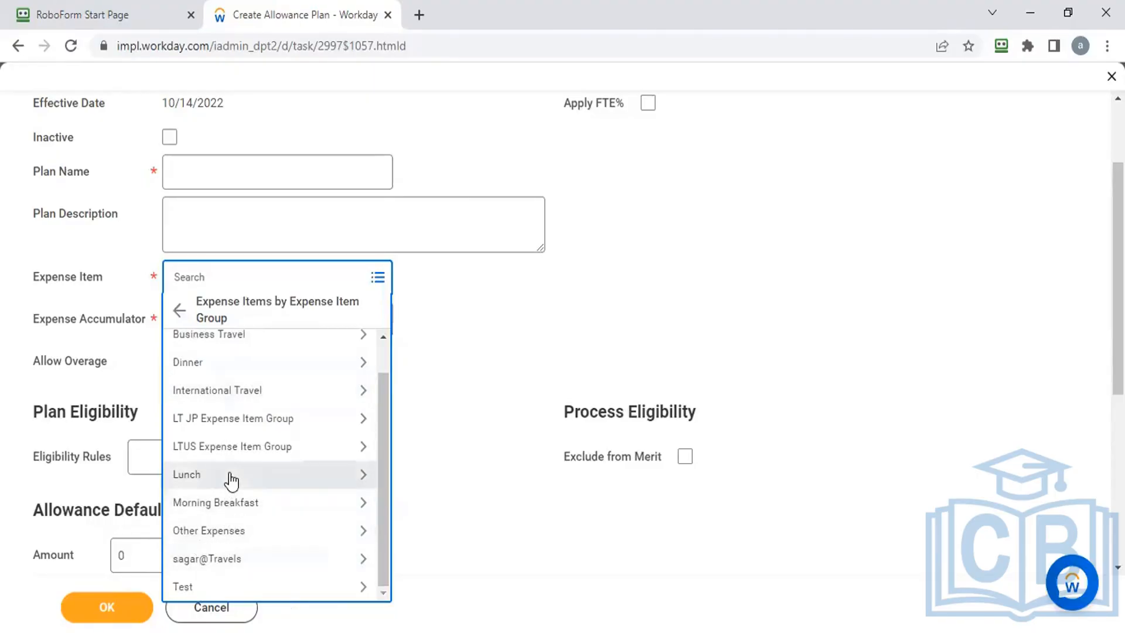
pyautogui.scroll(1, 230, 479)
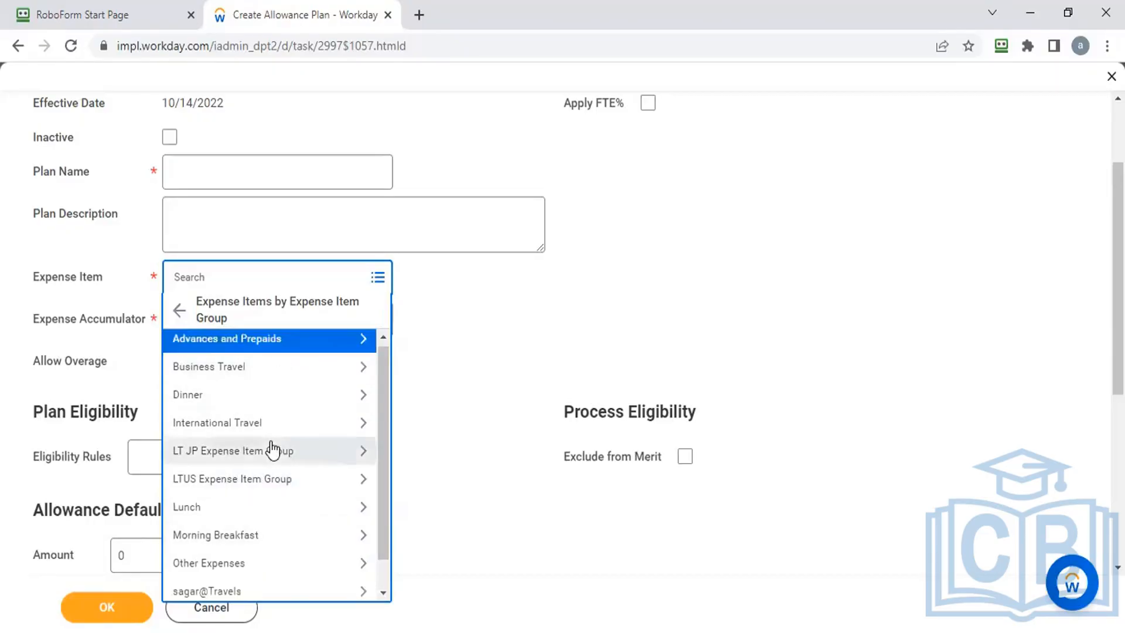
pyautogui.scroll(-1, 271, 449)
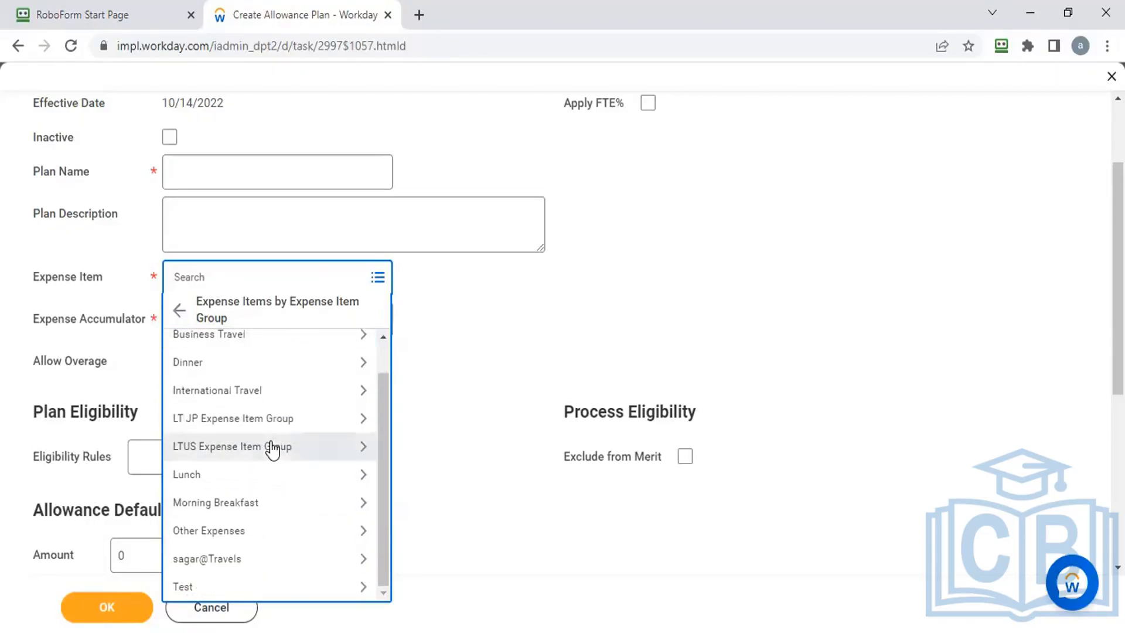
pyautogui.scroll(1, 289, 352)
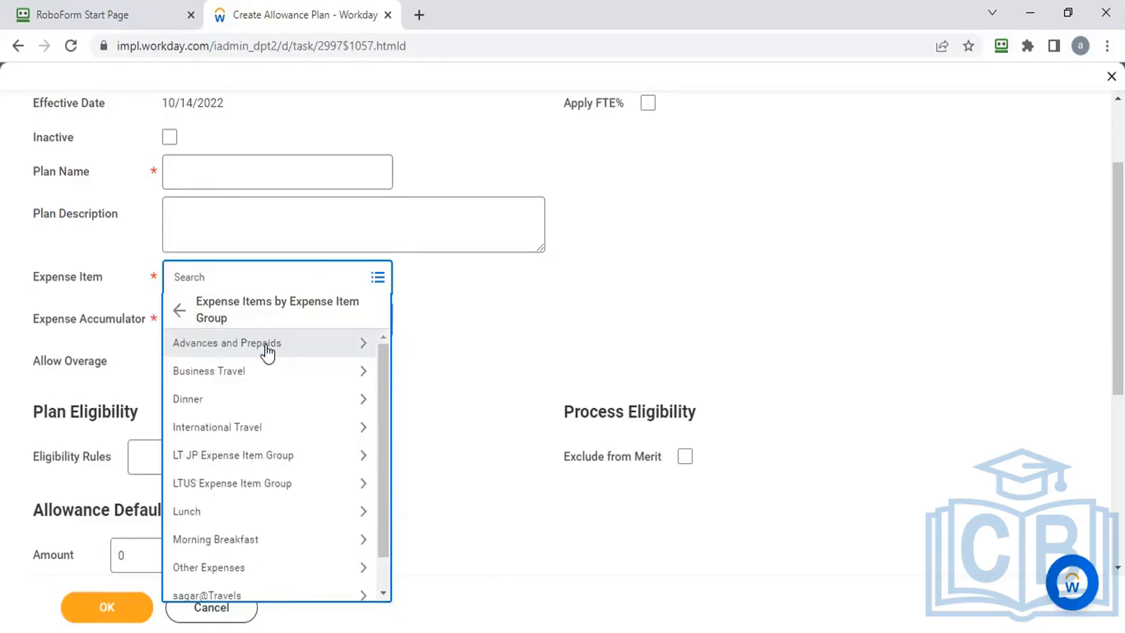
pyautogui.click(268, 352)
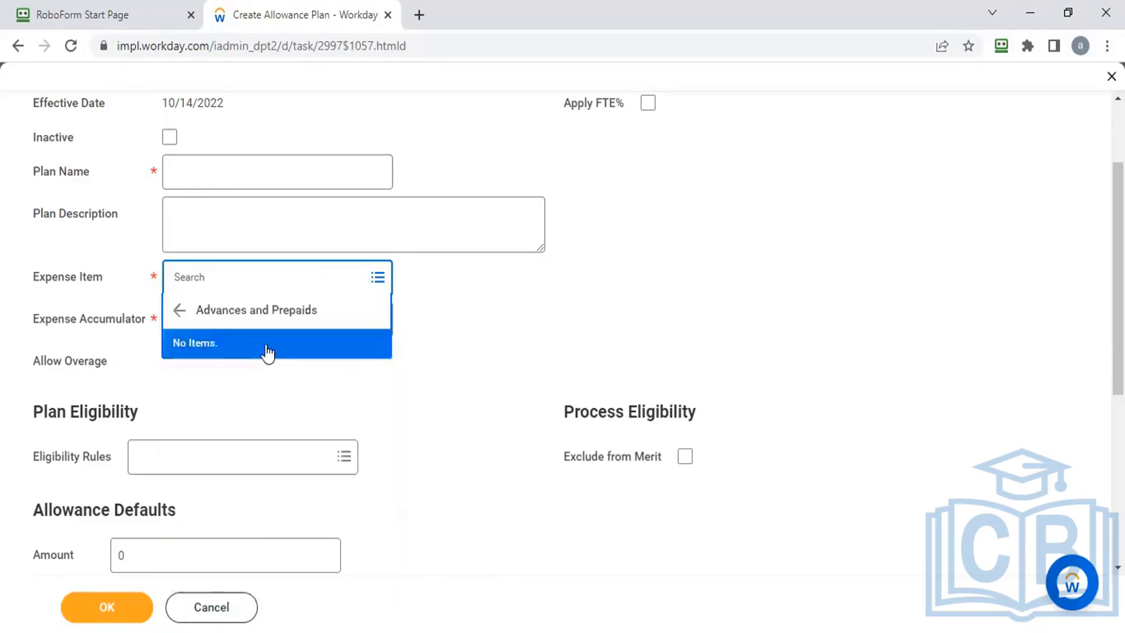
pyautogui.click(180, 311)
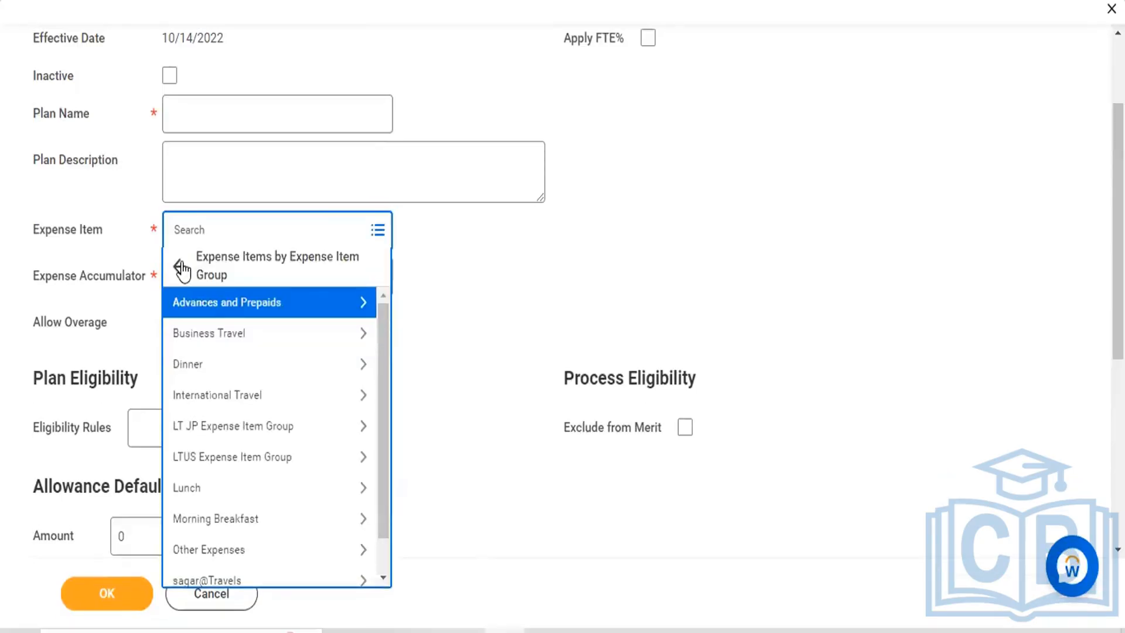
pyautogui.click(228, 346)
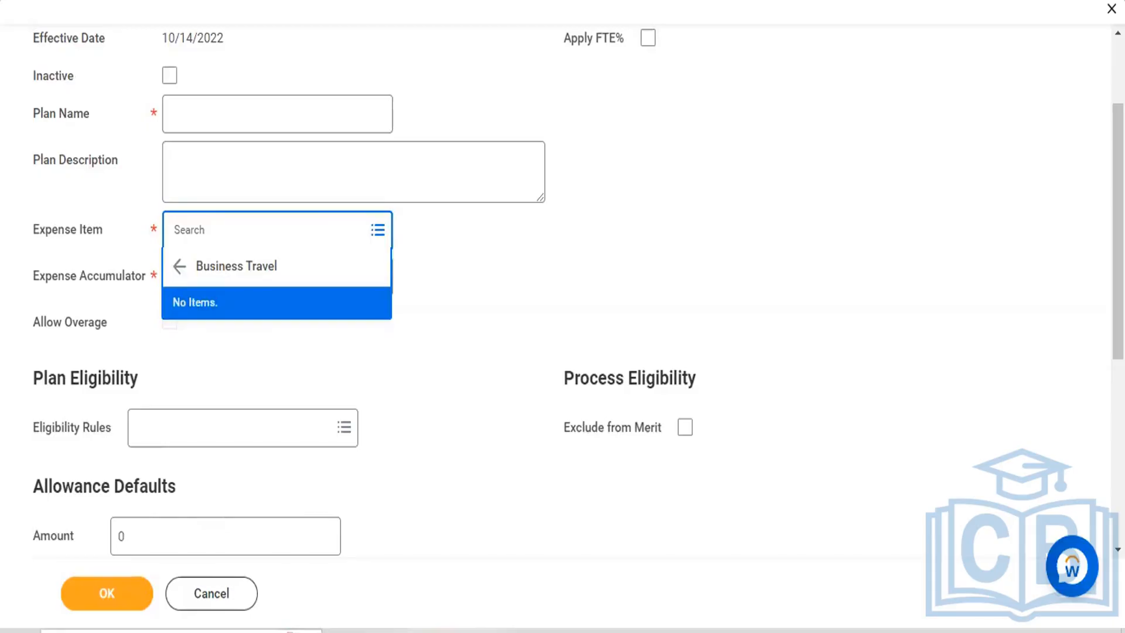
# Step: Open Paint and paste a screenshot of the allowance plan form with its Expense Item list
pyautogui.click(182, 631)
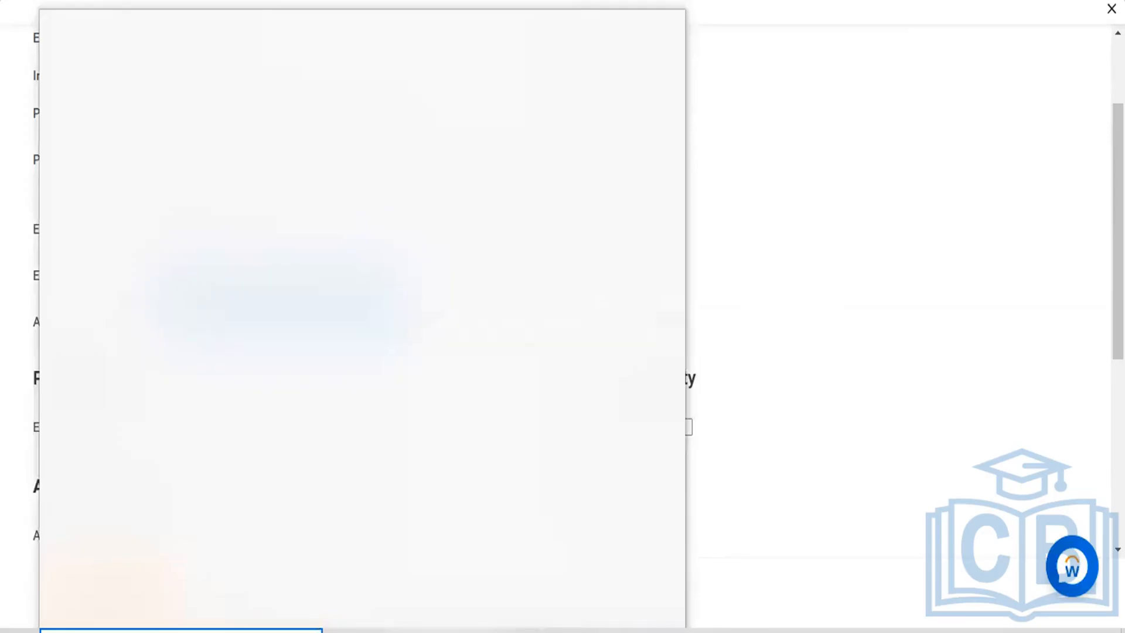
pyautogui.write('pain')
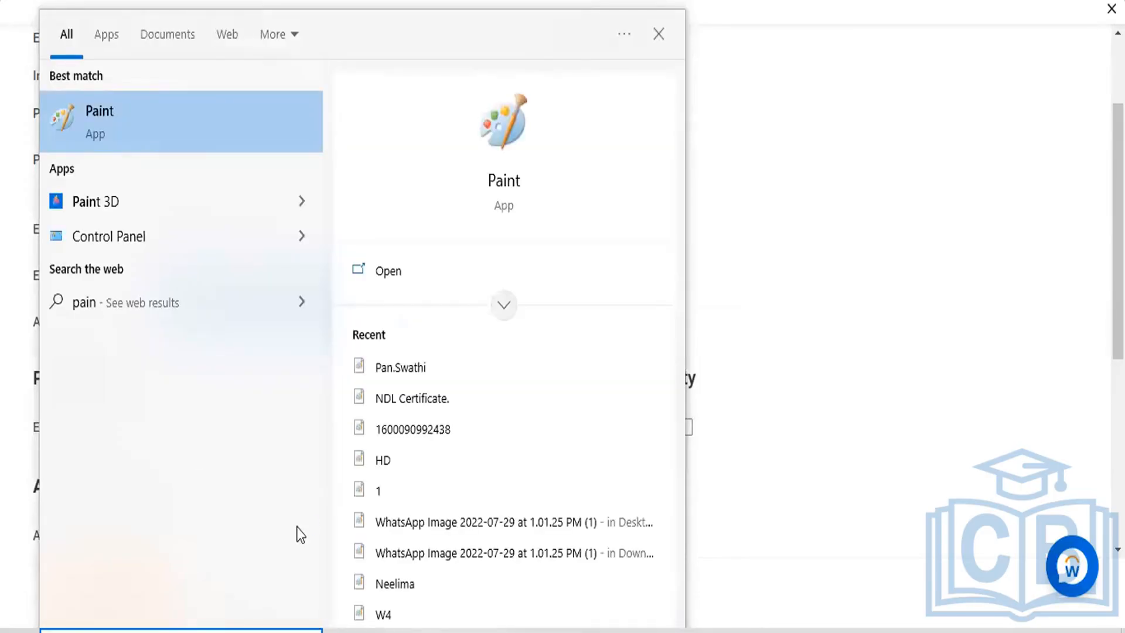
pyautogui.press('Return')
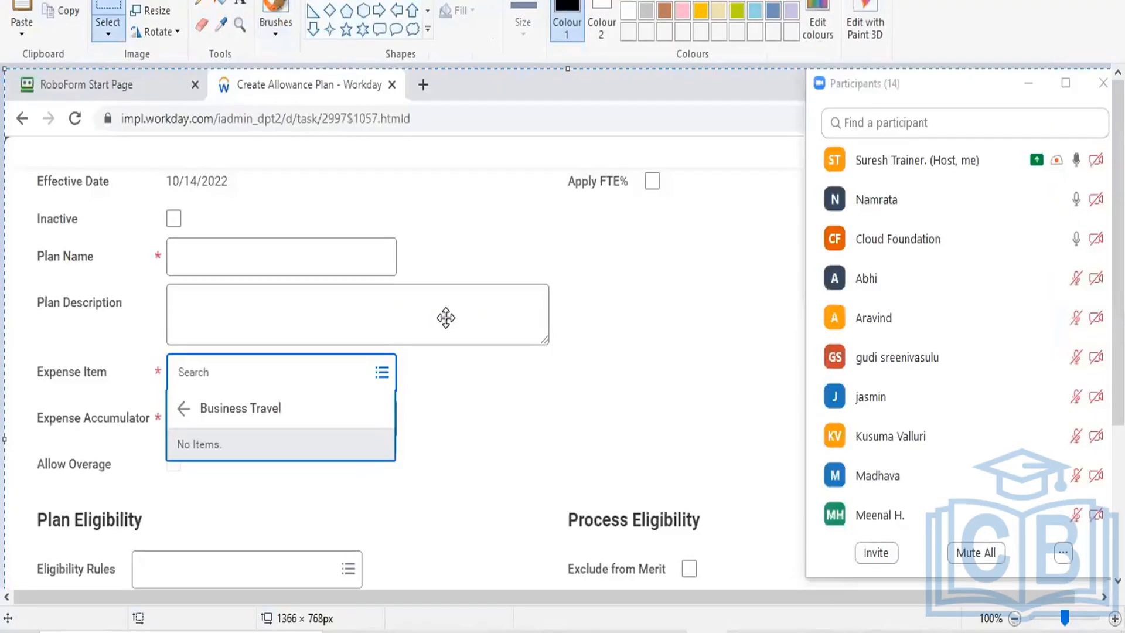
pyautogui.hotkey('ctrl', 'v')
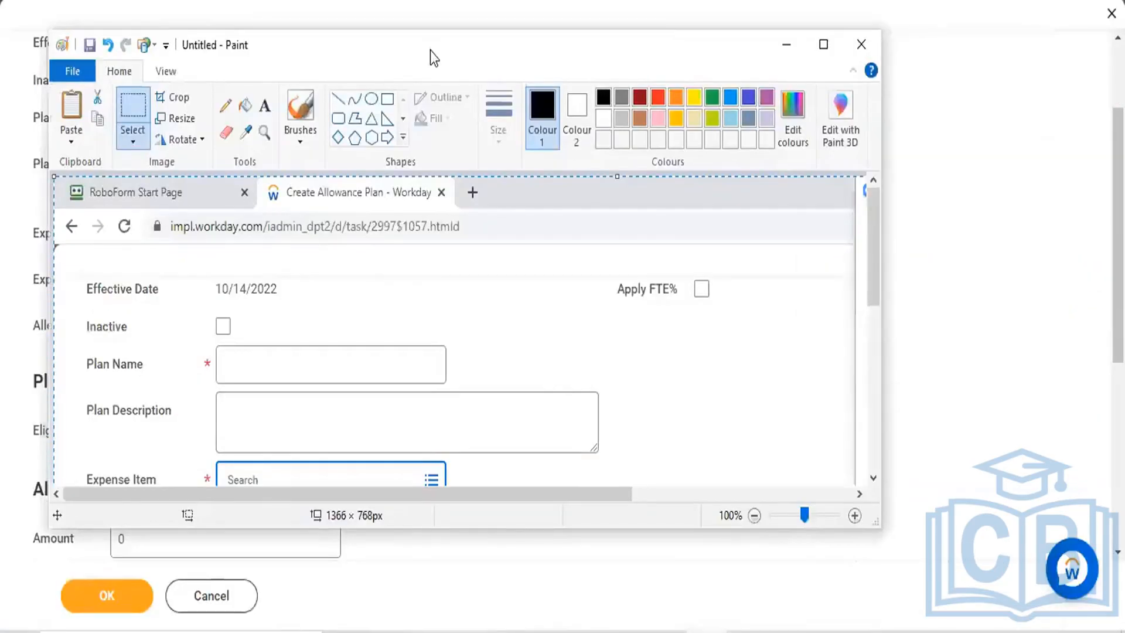
# Step: Close Paint without saving the picture and return to the allowance plan form in Workday
pyautogui.moveTo(434, 57); pyautogui.dragTo(195, 58)
pyautogui.click(623, 43)
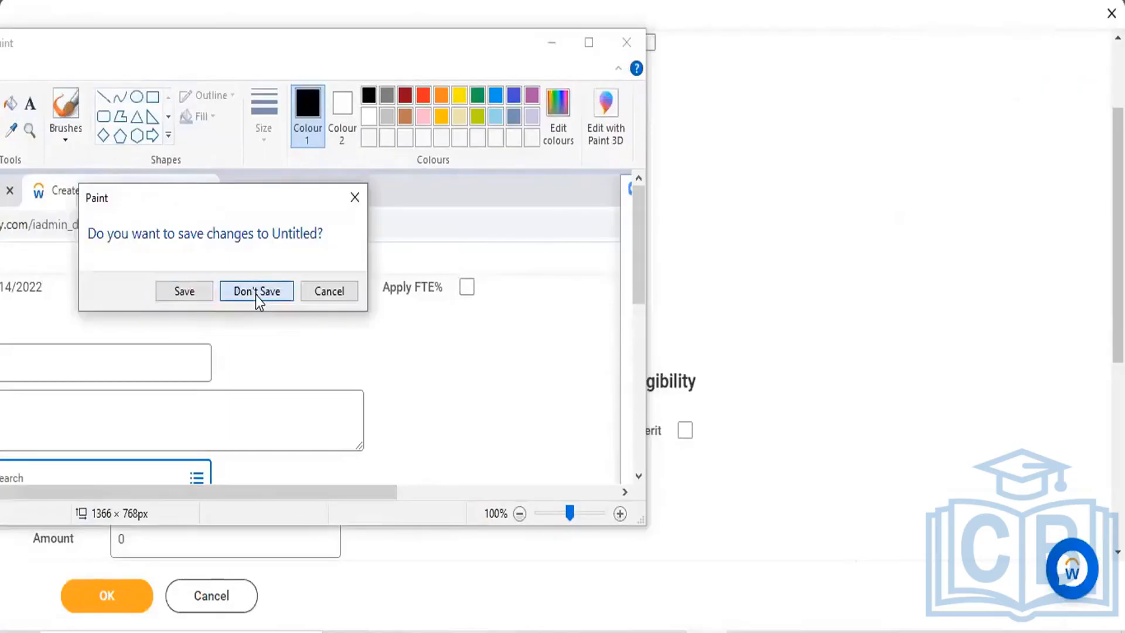
pyautogui.click(256, 294)
pyautogui.click(503, 310)
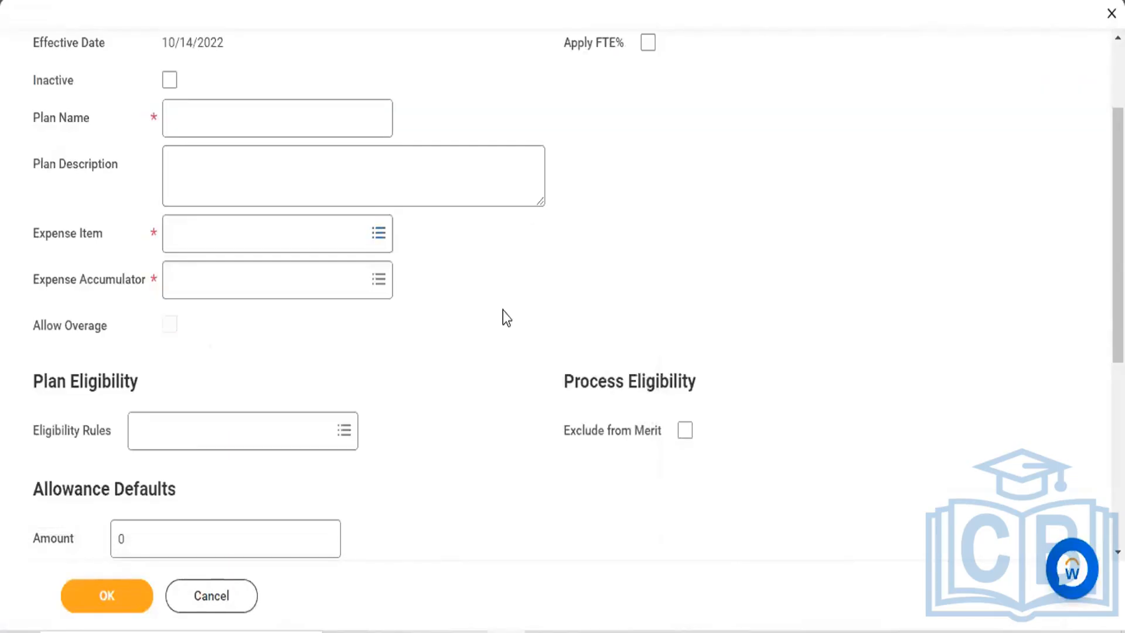
# Step: Name the allowance plan "Night Shift Allowance (Cloud Foundation)"
pyautogui.click(215, 118)
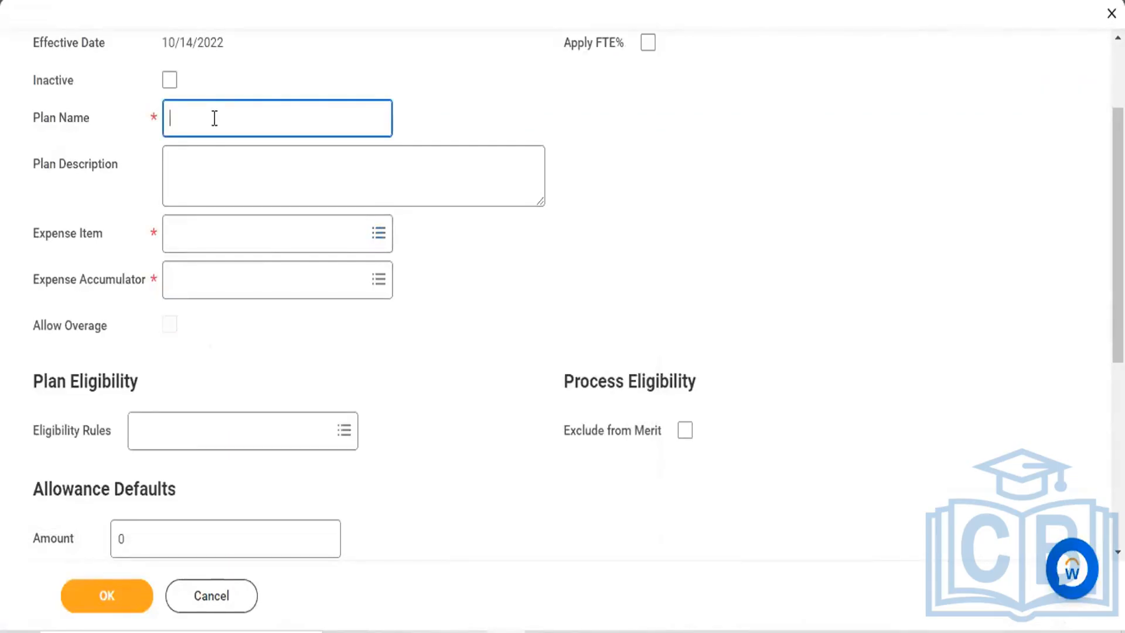
pyautogui.write('Night Shift')
pyautogui.scroll(3, 215, 118)
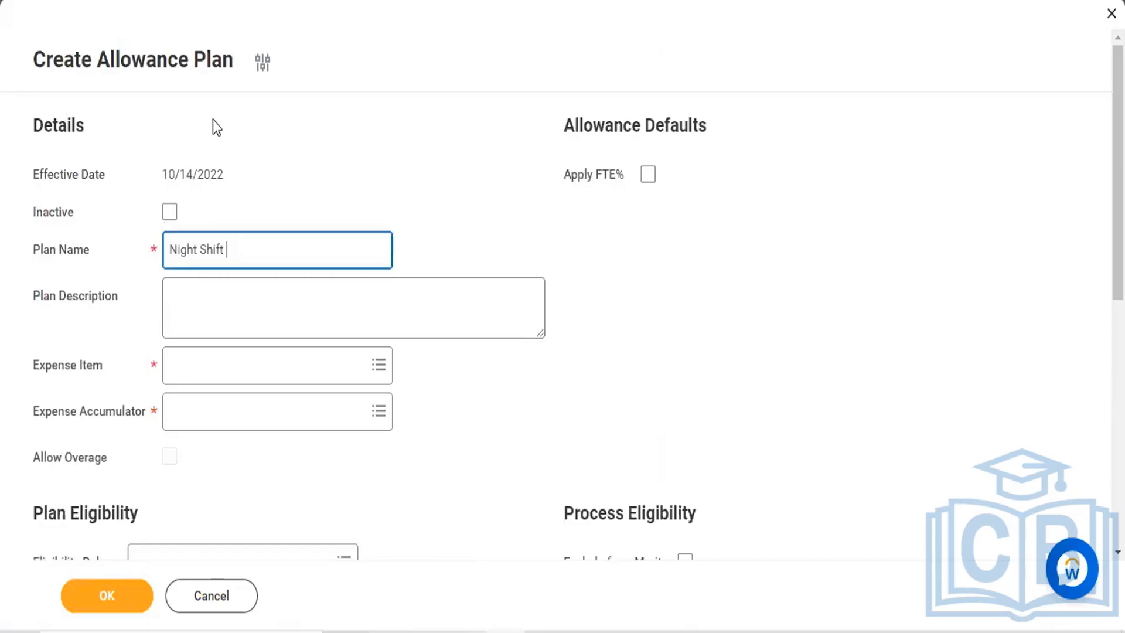
pyautogui.write('Allowance (')
pyautogui.write('Cloud F')
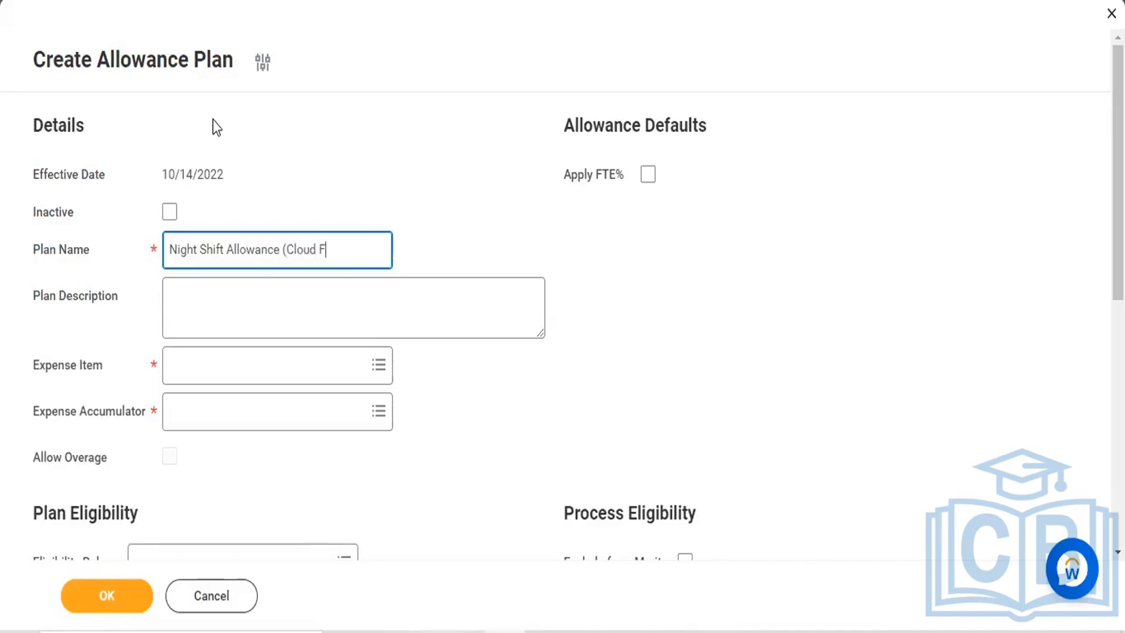
pyautogui.write('oundation)')
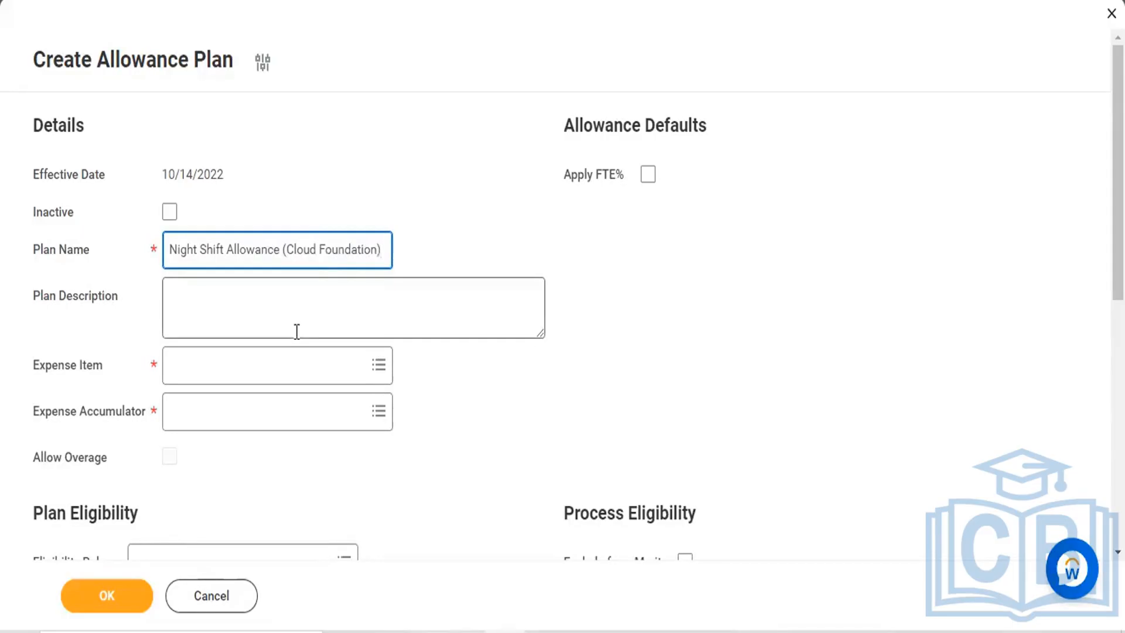
# Step: Begin the plan description with the heading line "Night Shift Key Points : -"
pyautogui.click(282, 315)
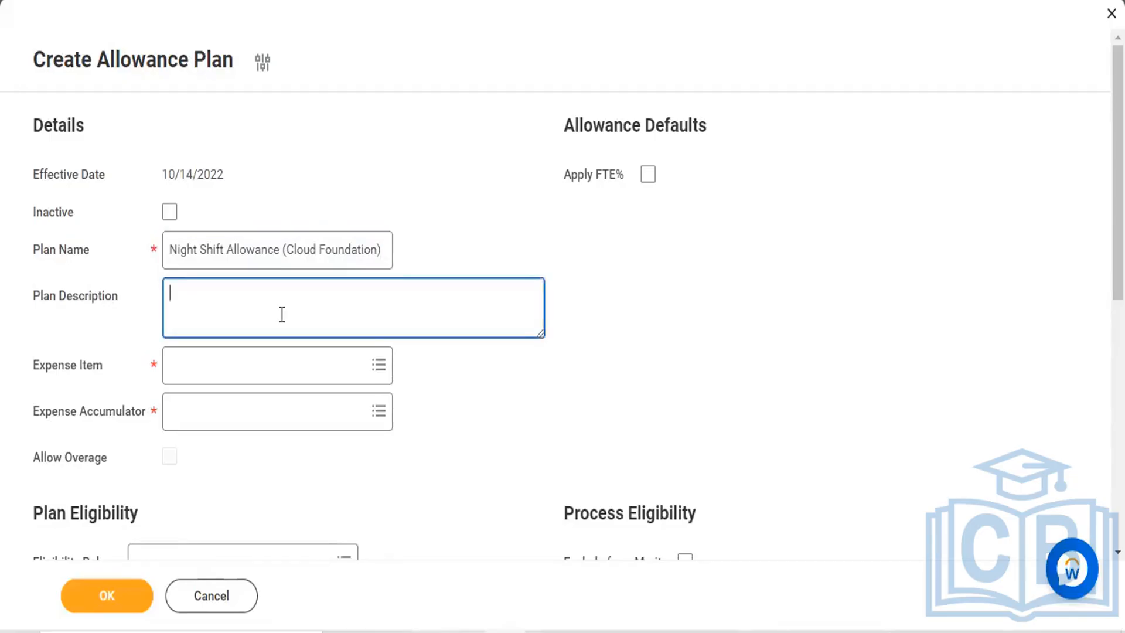
pyautogui.write('Night ')
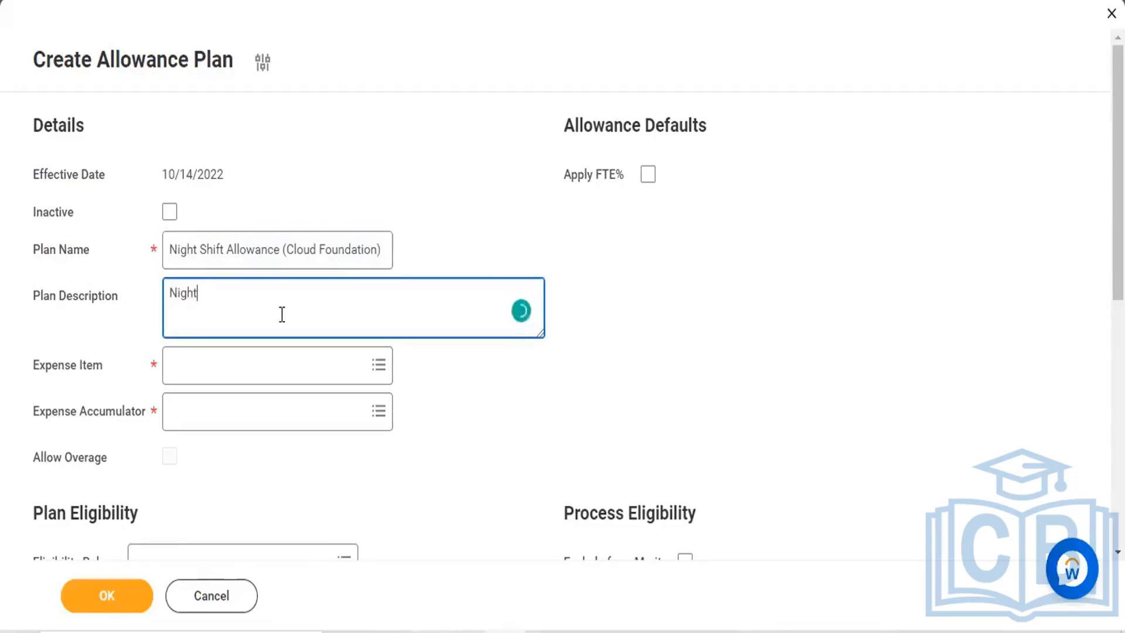
pyautogui.write('Shift Keu')
pyautogui.press('BackSpace')
pyautogui.write('y Points ')
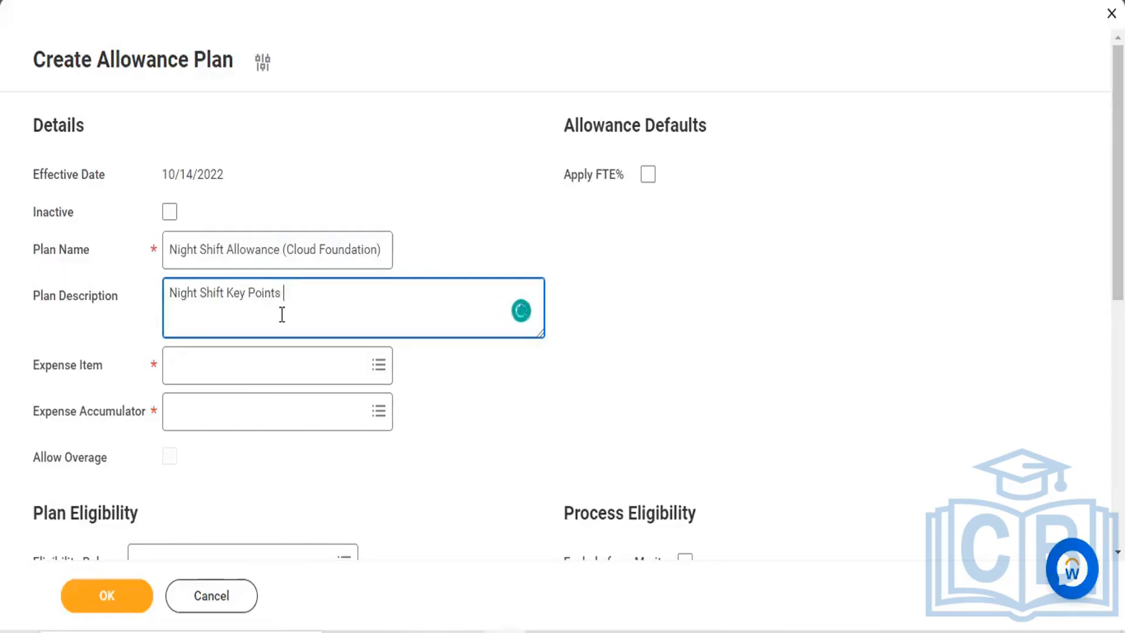
pyautogui.write(': -')
pyautogui.press('Return')
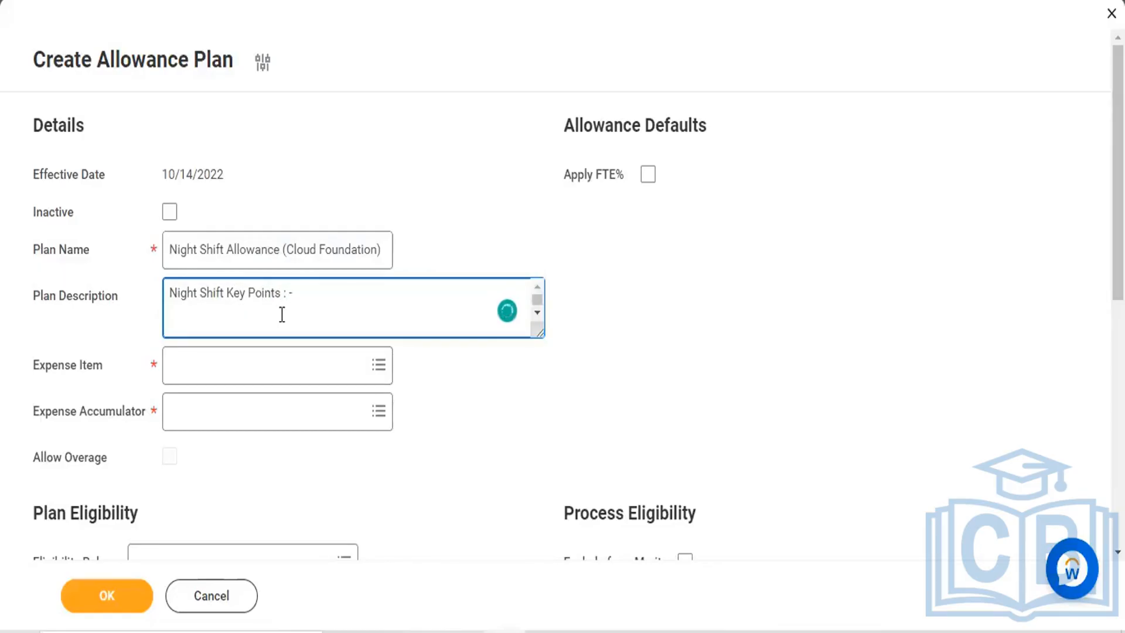
# Step: Add the description bullets "* Emp should be on Login Time" and "* Emp cannot take un plan leaves"
pyautogui.write('* Emp shod')
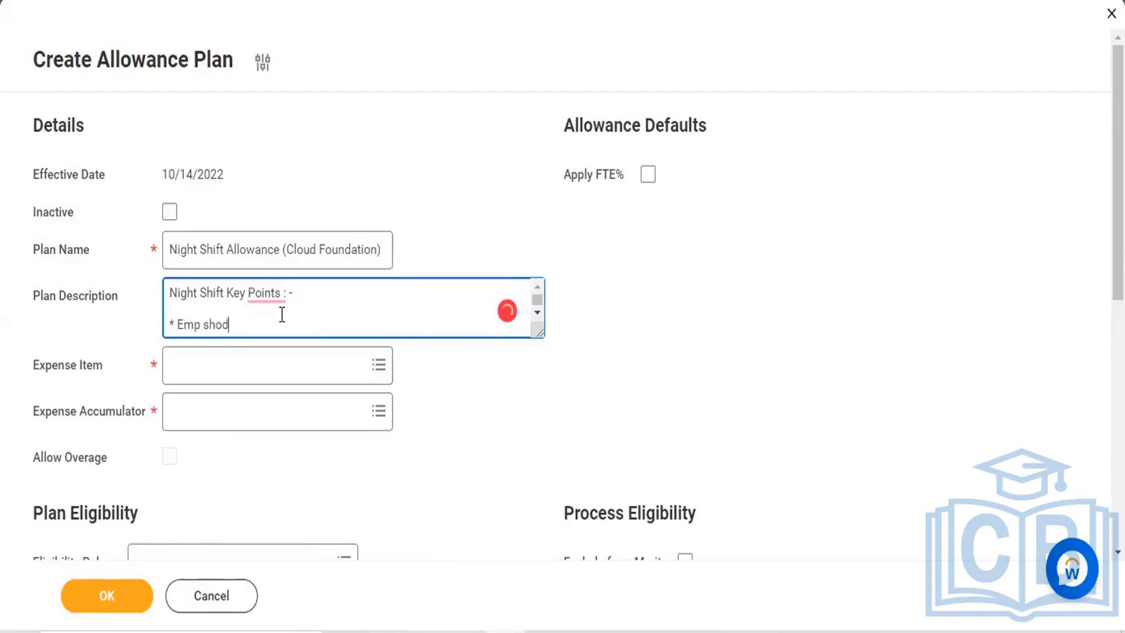
pyautogui.press('BackSpace')
pyautogui.press('BackSpace')
pyautogui.write('u')
pyautogui.write('d be on')
pyautogui.moveTo(220, 326)
pyautogui.click(233, 379)
pyautogui.click(296, 324)
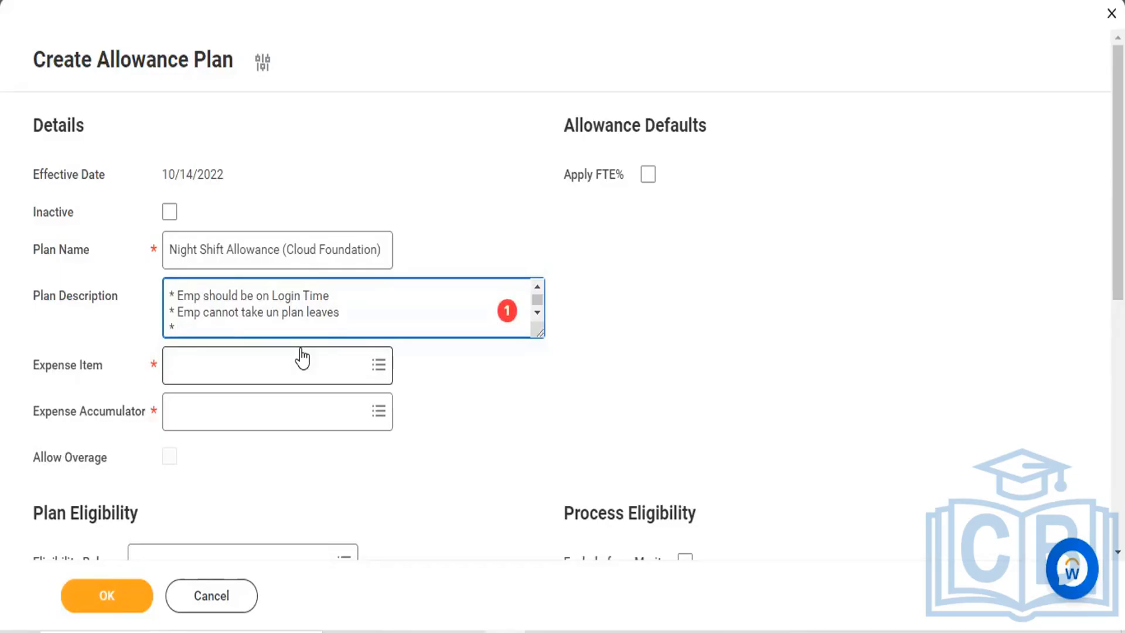
# Step: Add the description bullet "Night Shift Allowance 1 to 30 Days 8000 Rs/-" followed by two placeholder bullets made of x characters
pyautogui.write('Night Shift Allowance  1 to 30 Days 8000 Rs/- * xxxxxxxxxx xxxxxxx xxxxxxx')
pyautogui.write('..')
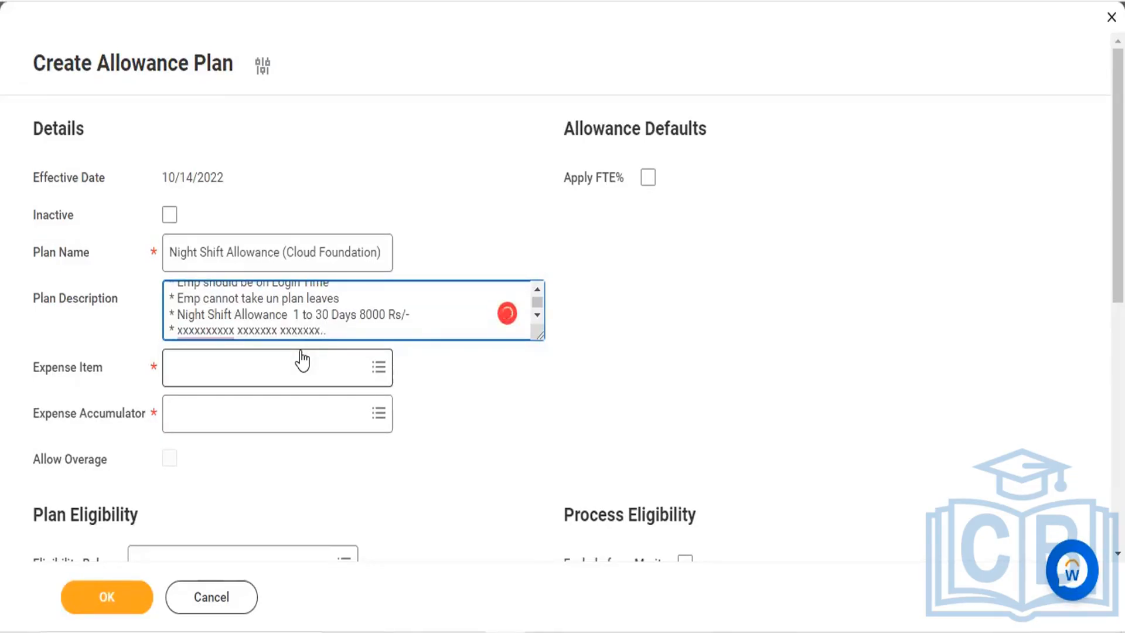
pyautogui.press('Return')
pyautogui.write('*')
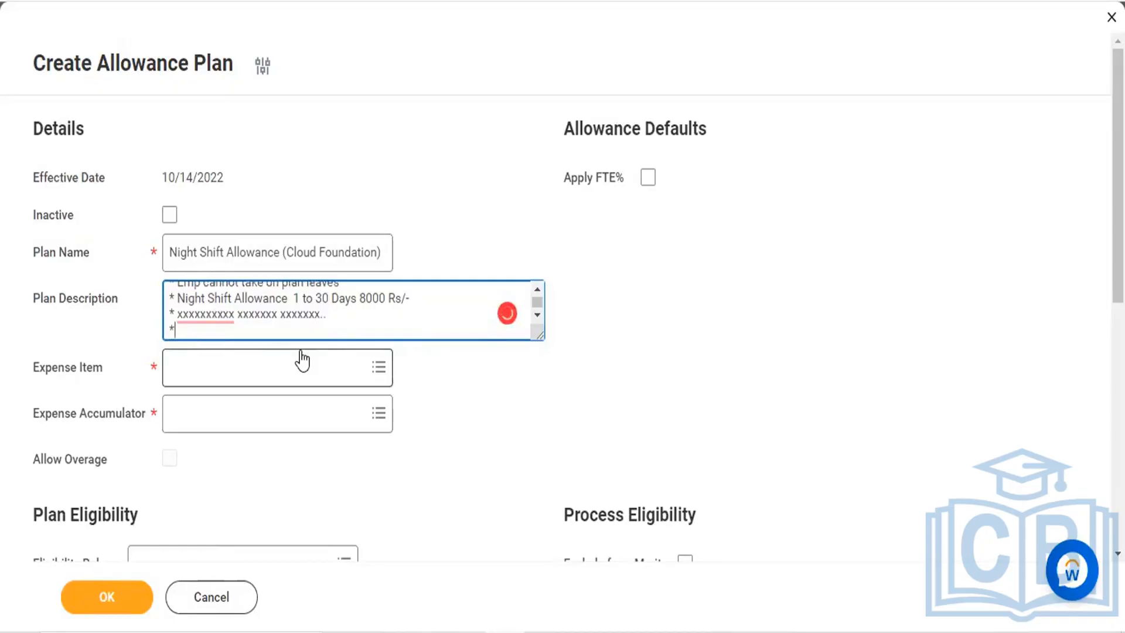
pyautogui.write(' xxxxxx xxxxx   xxxxx')
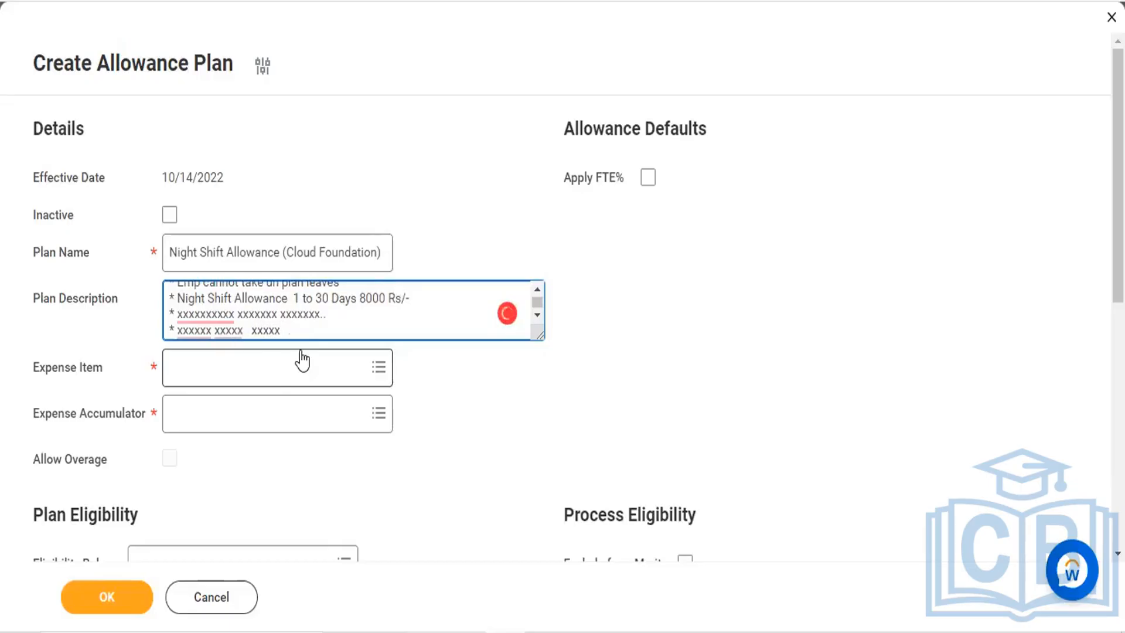
pyautogui.press('Return')
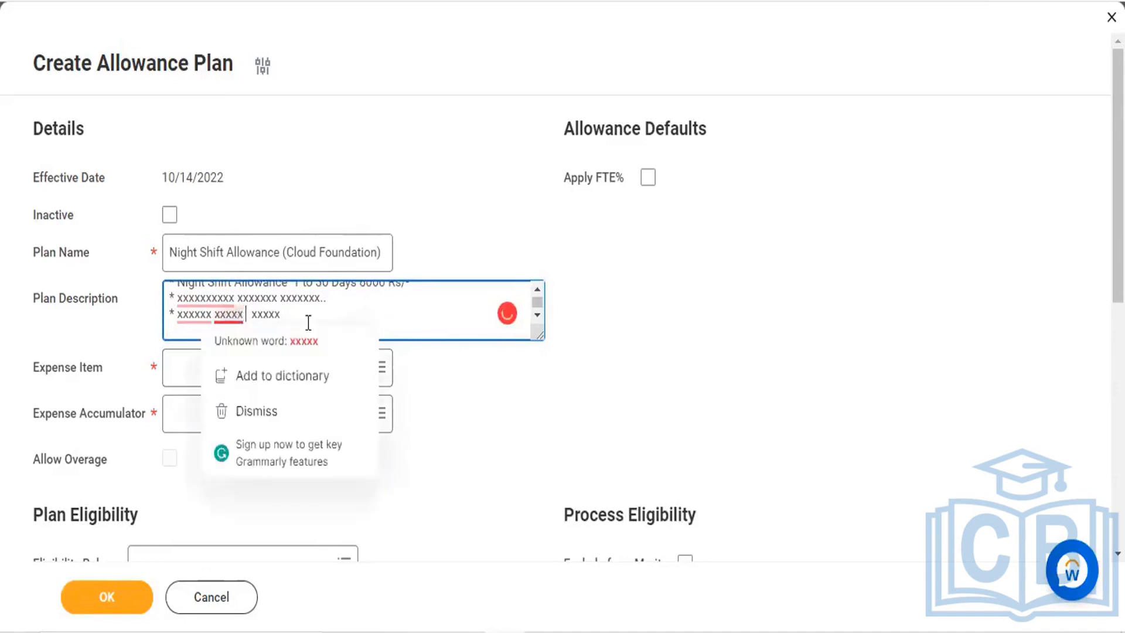
pyautogui.click(355, 298)
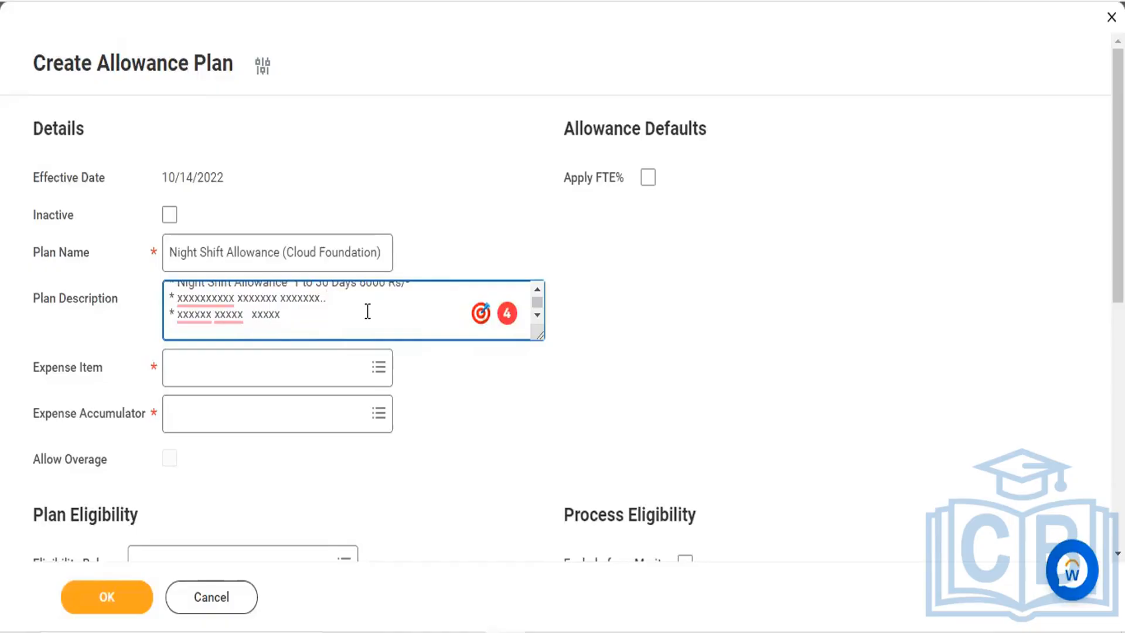
pyautogui.scroll(1, 367, 311)
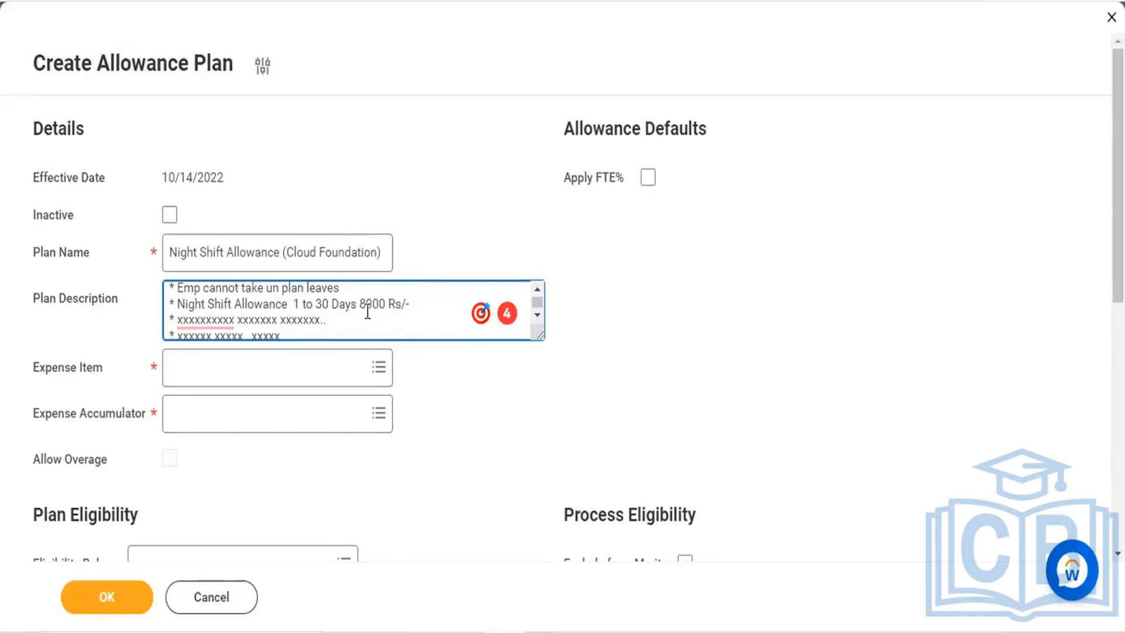
pyautogui.scroll(1, 352, 323)
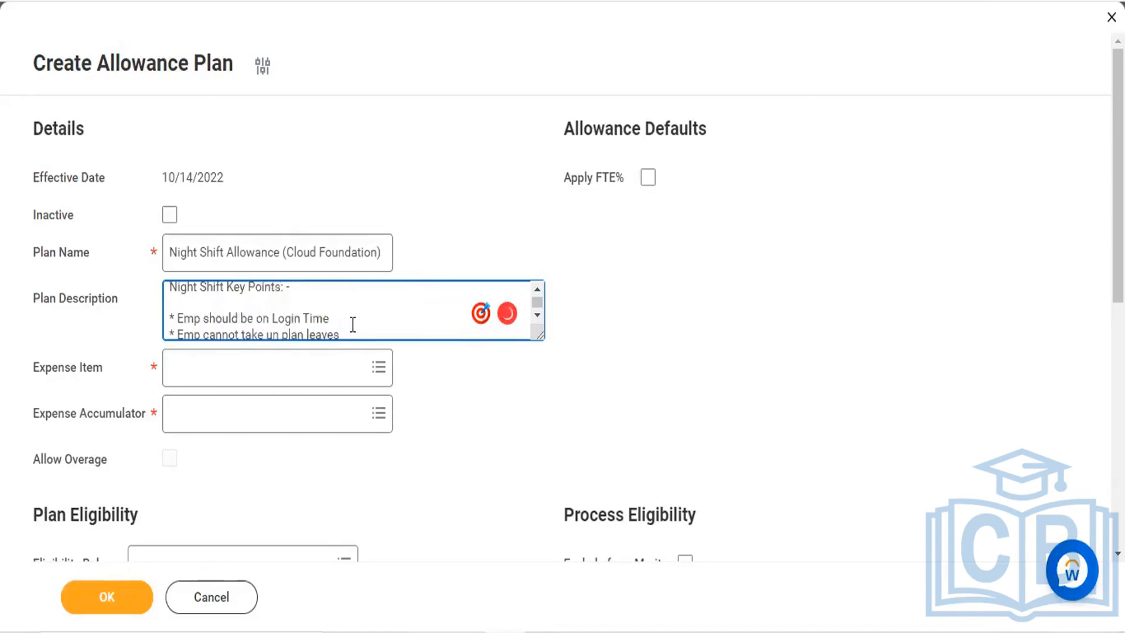
pyautogui.click(353, 324)
pyautogui.scroll(-1, 353, 325)
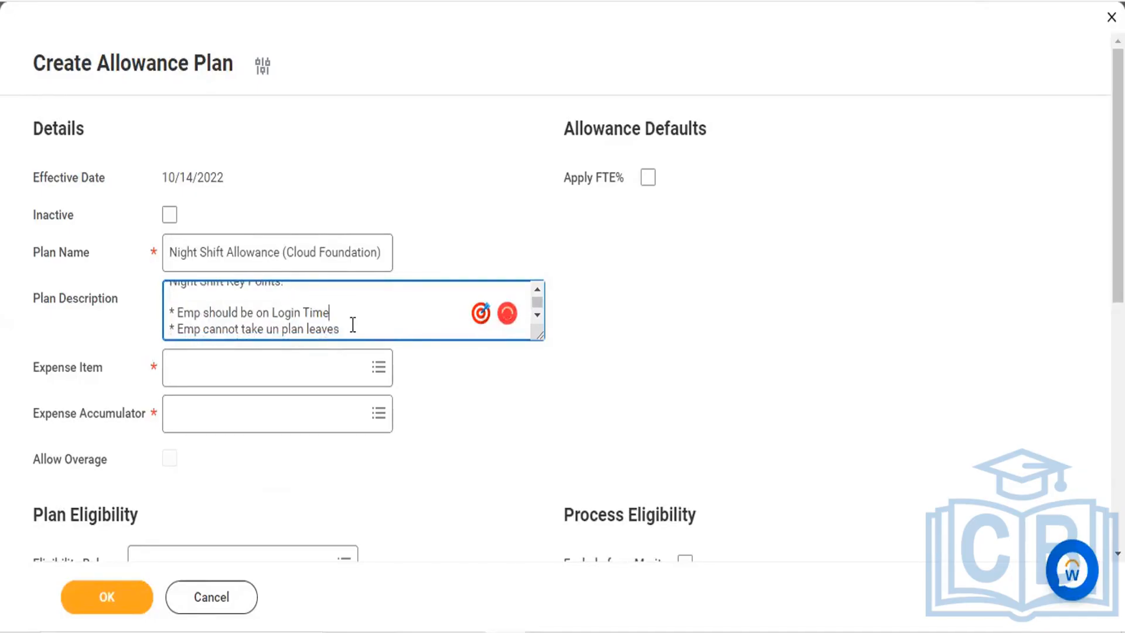
pyautogui.scroll(-1, 353, 325)
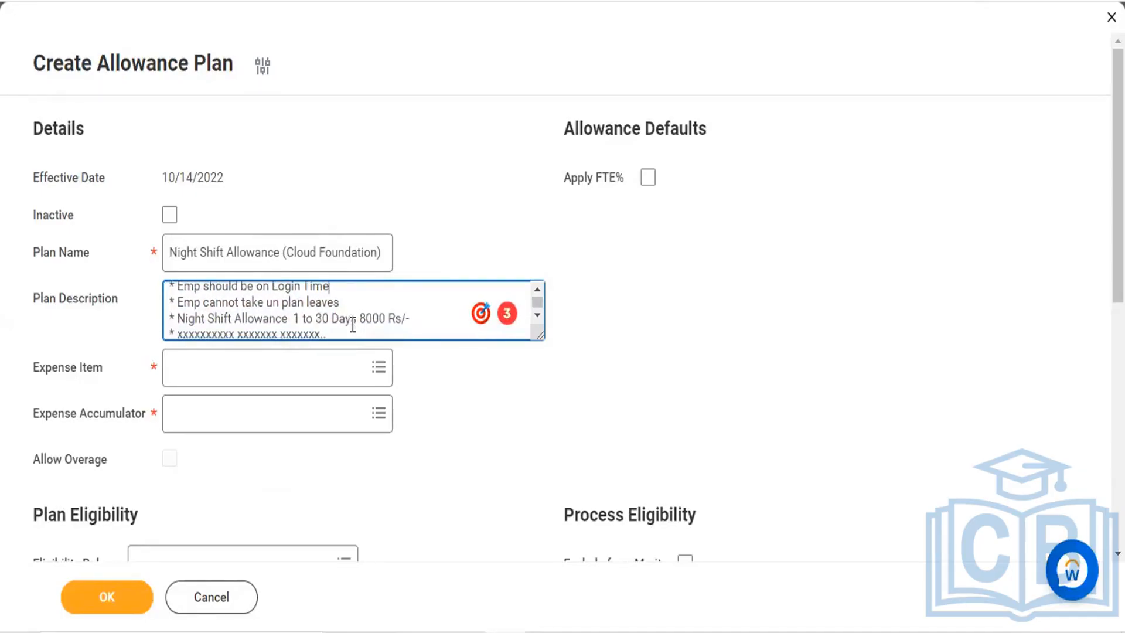
# Step: Search the expense items for "Night" and start creating a new expense item for the allowance plan
pyautogui.click(312, 368)
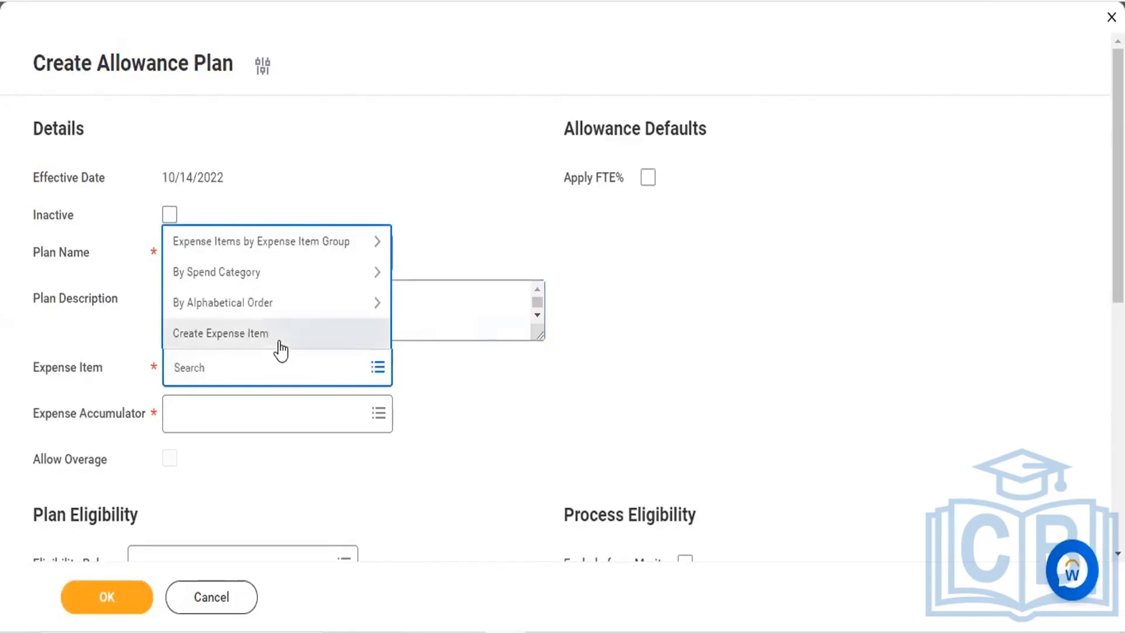
pyautogui.write('Night')
pyautogui.press('Return')
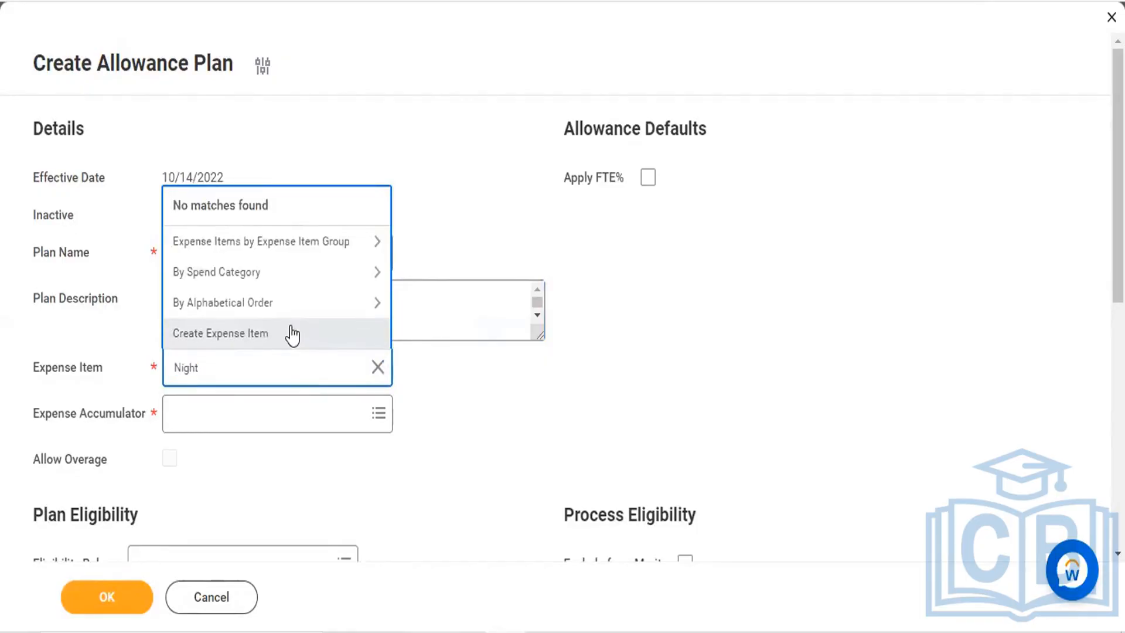
pyautogui.press('BackSpace')
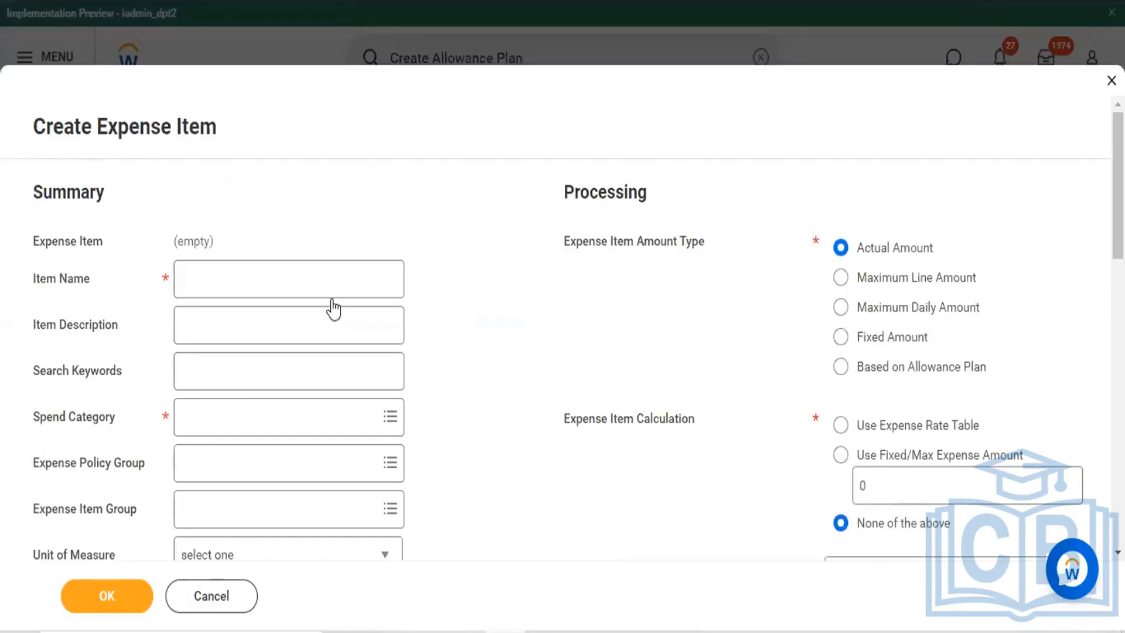
# Step: Enter "Night shift Allowance" as the name of the new expense item
pyautogui.scroll(-10, 328, 308)
pyautogui.scroll(-2, 333, 307)
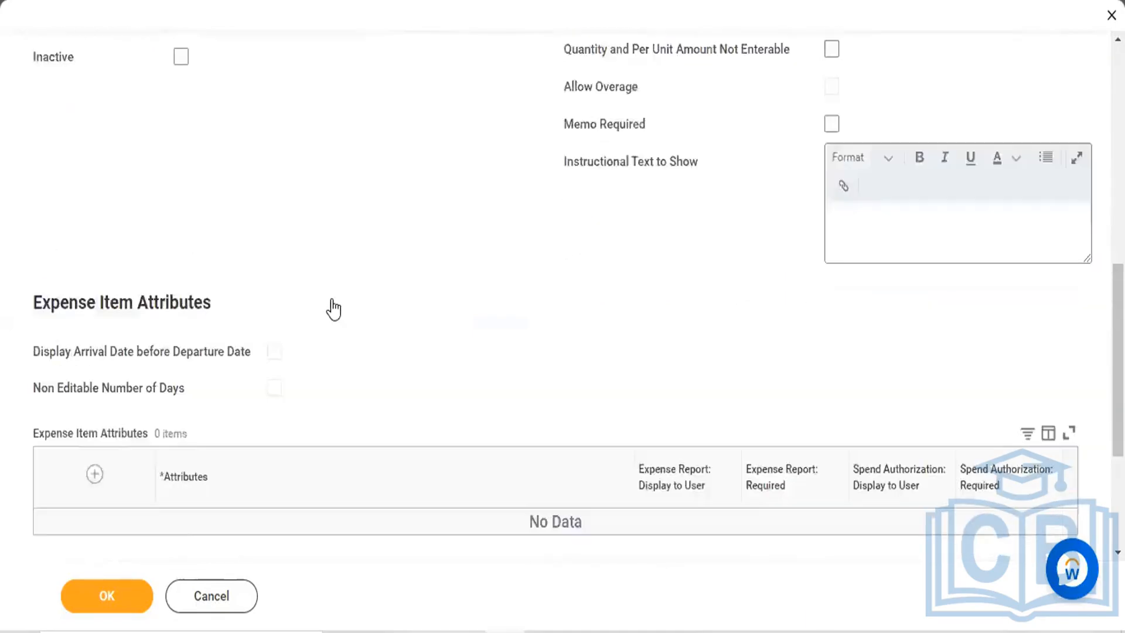
pyautogui.scroll(10, 331, 306)
pyautogui.click(267, 208)
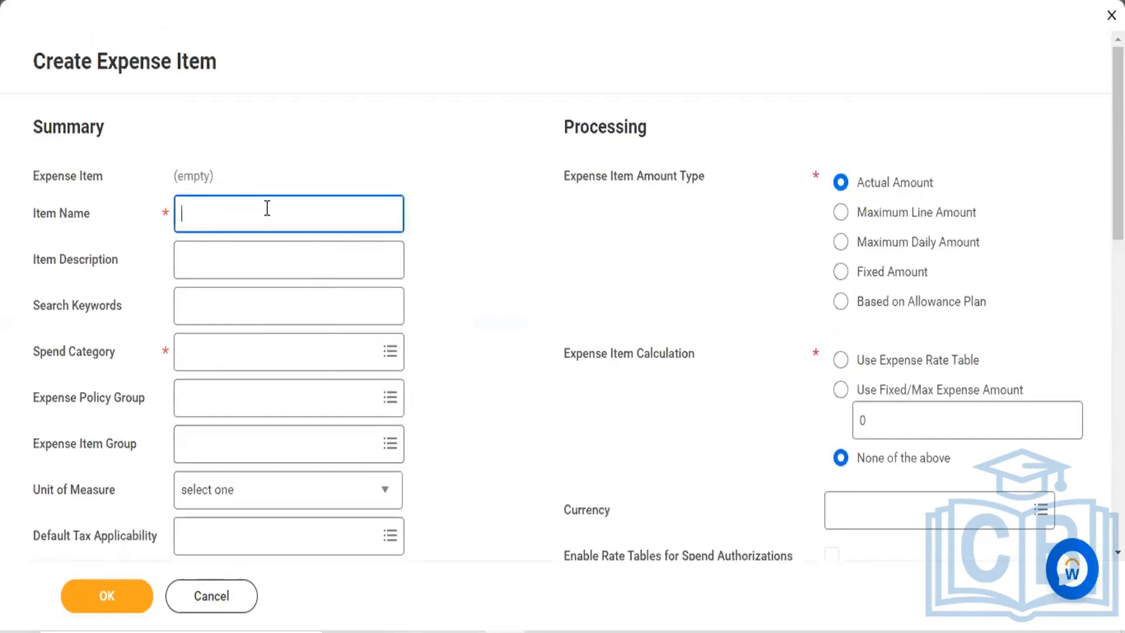
pyautogui.write('Night shift Allowance')
pyautogui.click(755, 16)
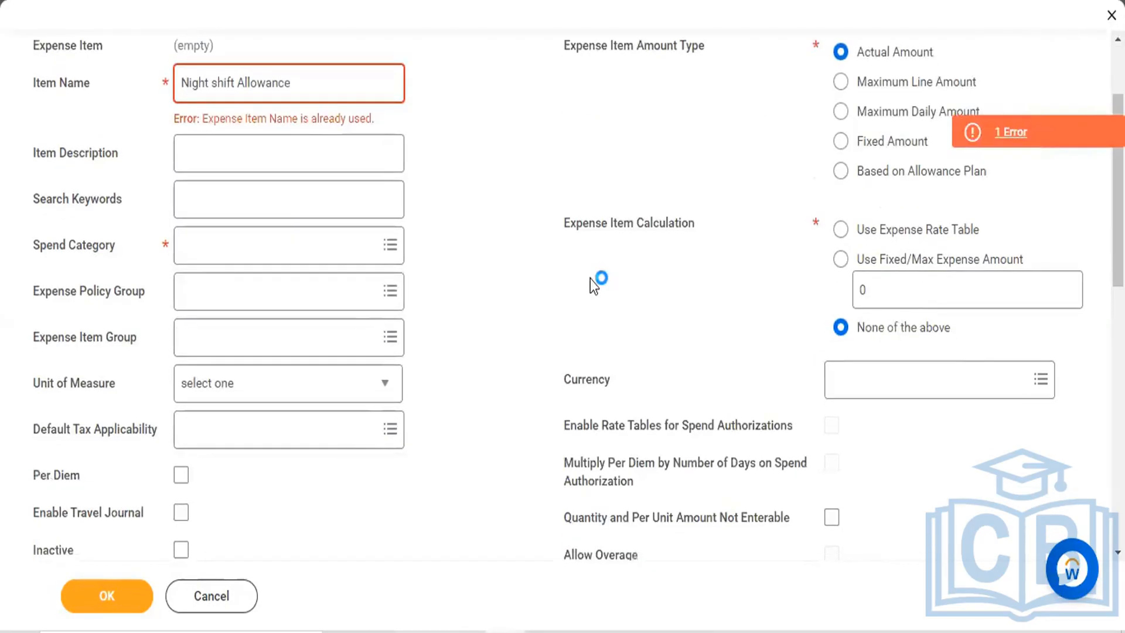
# Step: Extend the expense item name to "Night shift Allowance ( CF Pvt Ltd)"
pyautogui.click(342, 89)
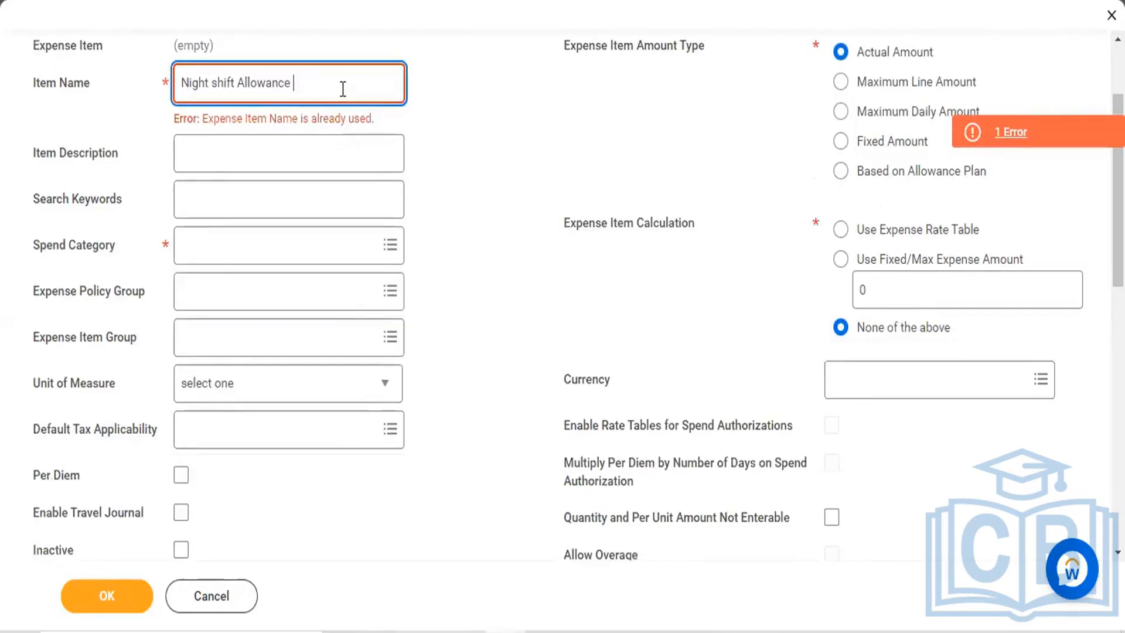
pyautogui.write('( CF Pvt Ltd')
pyautogui.press('BackSpace')
pyautogui.write(')')
pyautogui.click(357, 156)
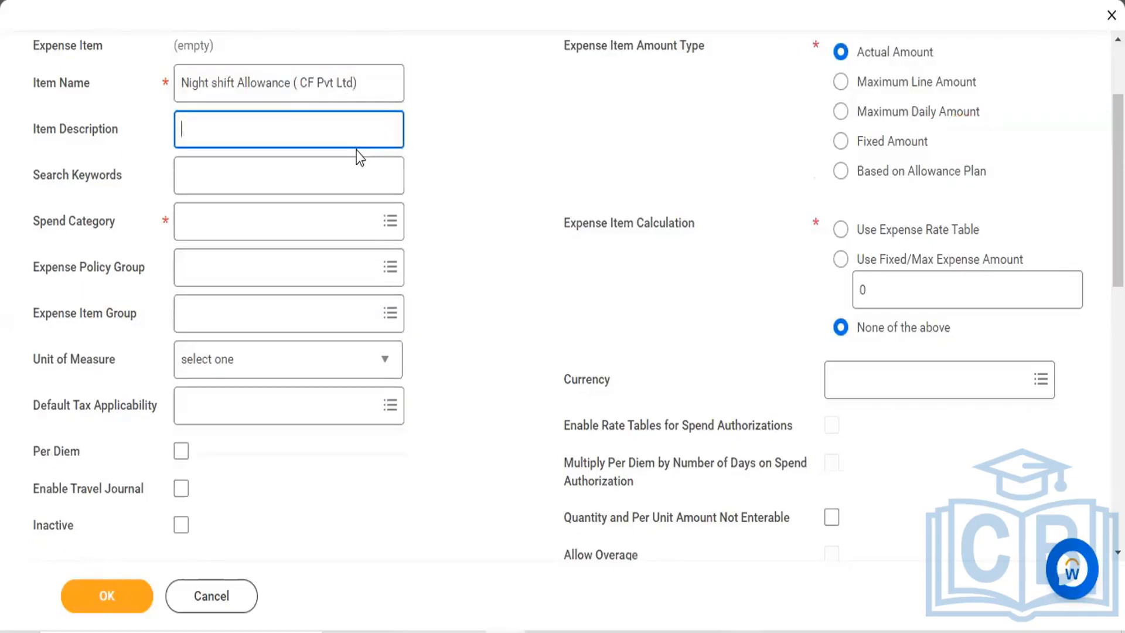
# Step: Browse the full list of spend categories for one that suits the night shift expense item
pyautogui.click(305, 222)
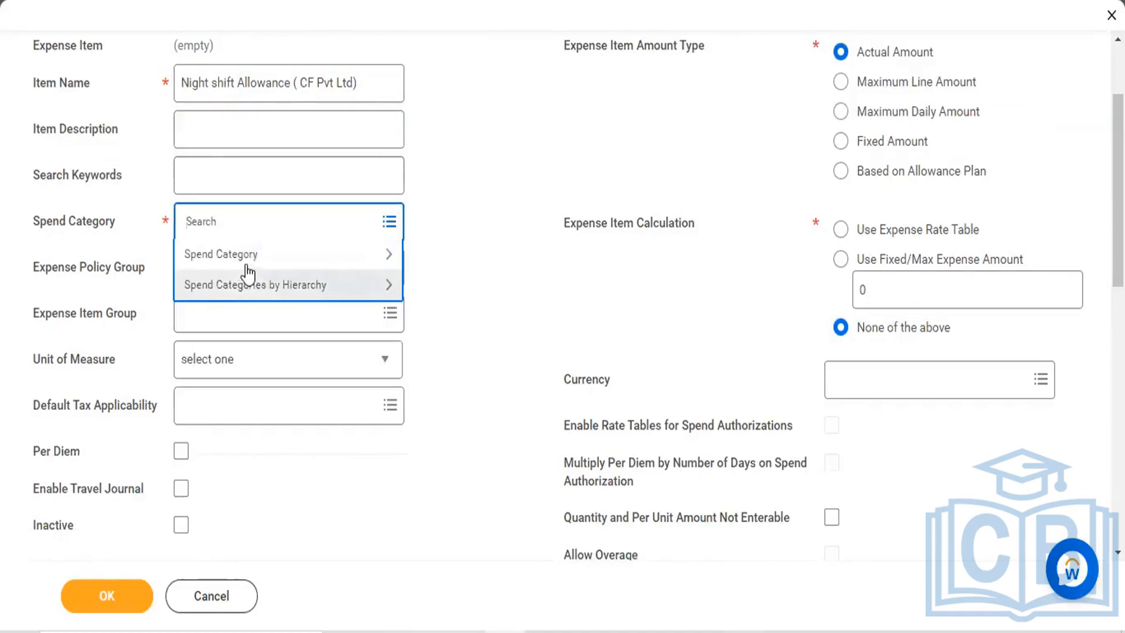
pyautogui.click(239, 262)
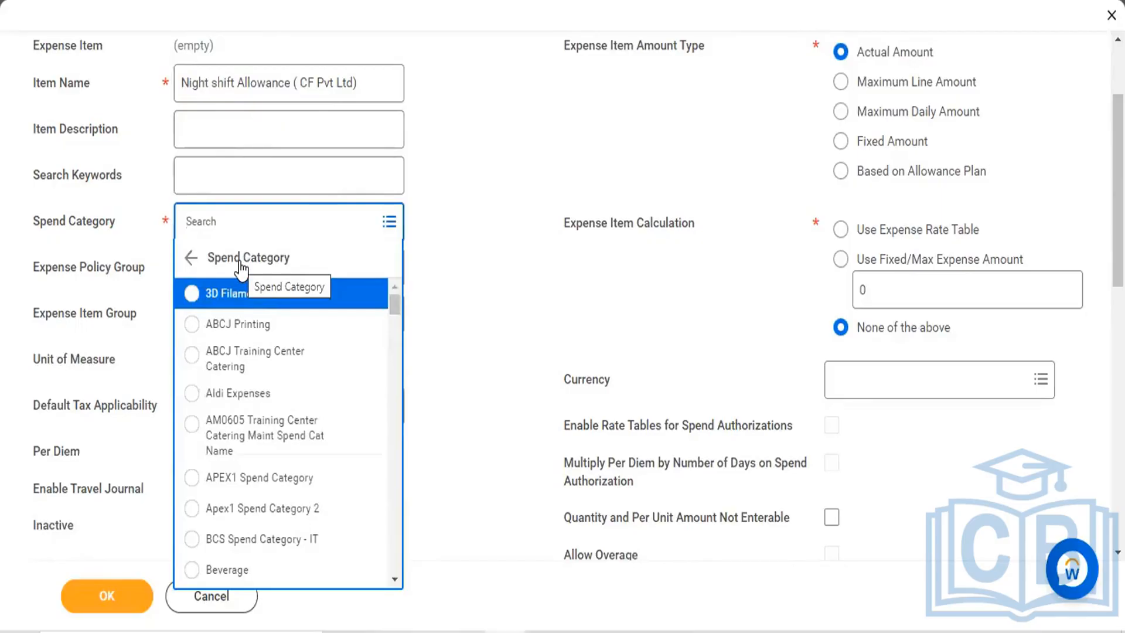
pyautogui.scroll(-3, 266, 504)
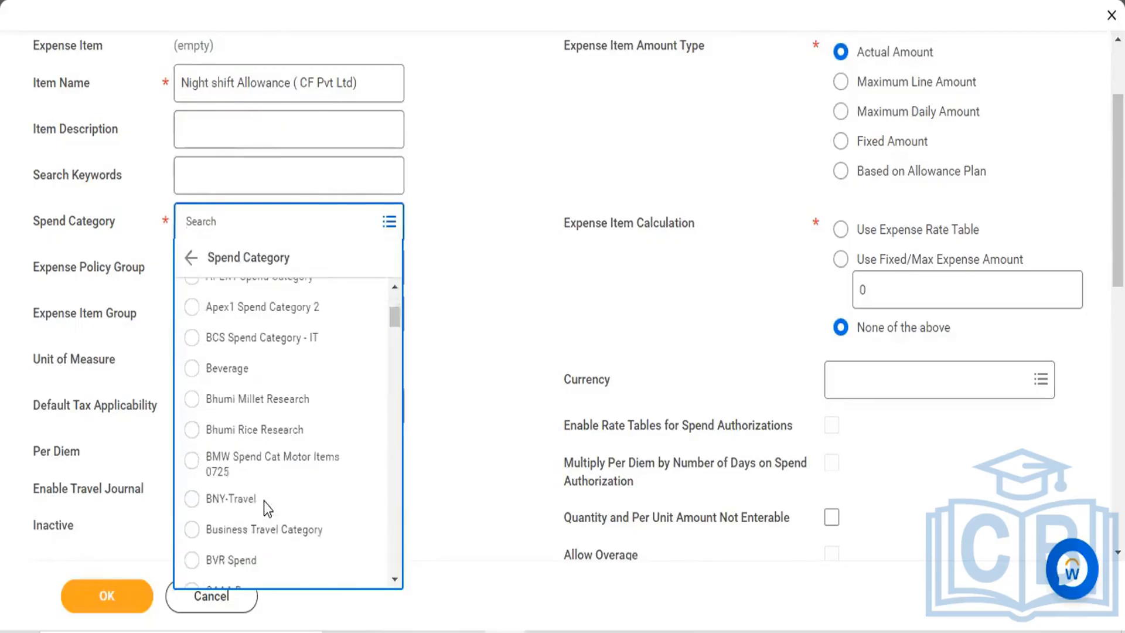
pyautogui.scroll(-2, 258, 516)
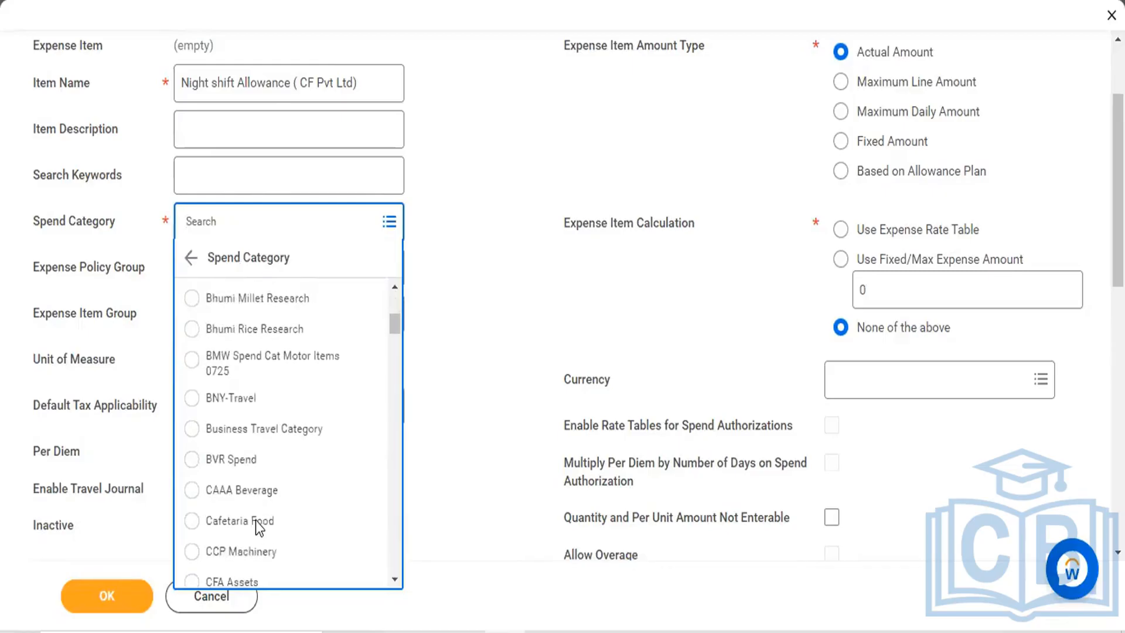
pyautogui.scroll(-1, 255, 520)
pyautogui.scroll(-5, 256, 521)
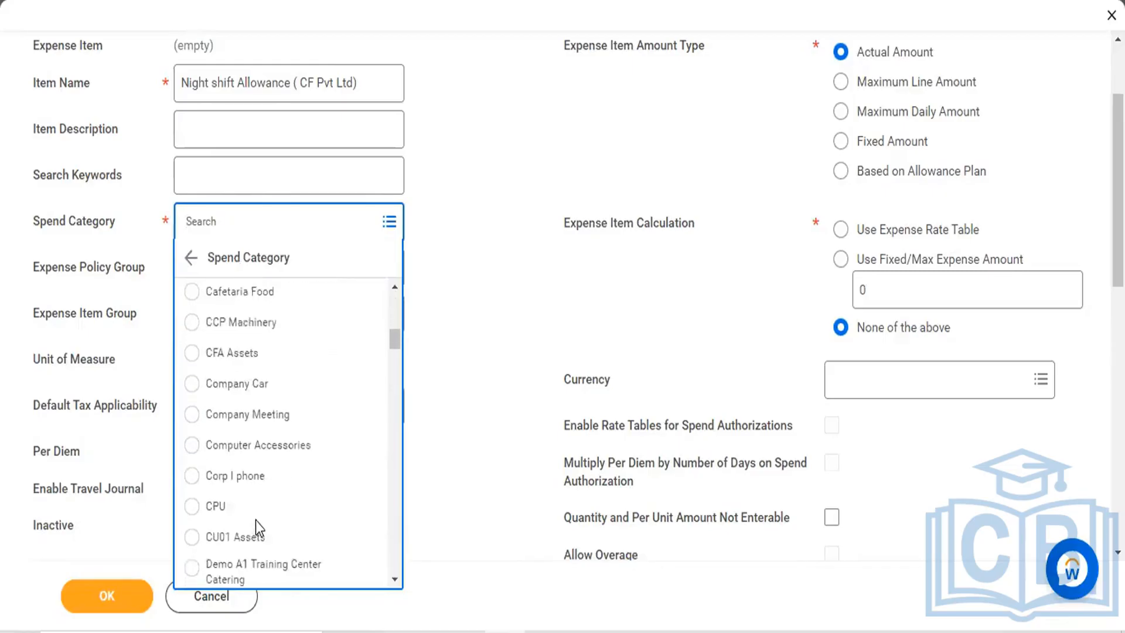
pyautogui.scroll(-8, 255, 521)
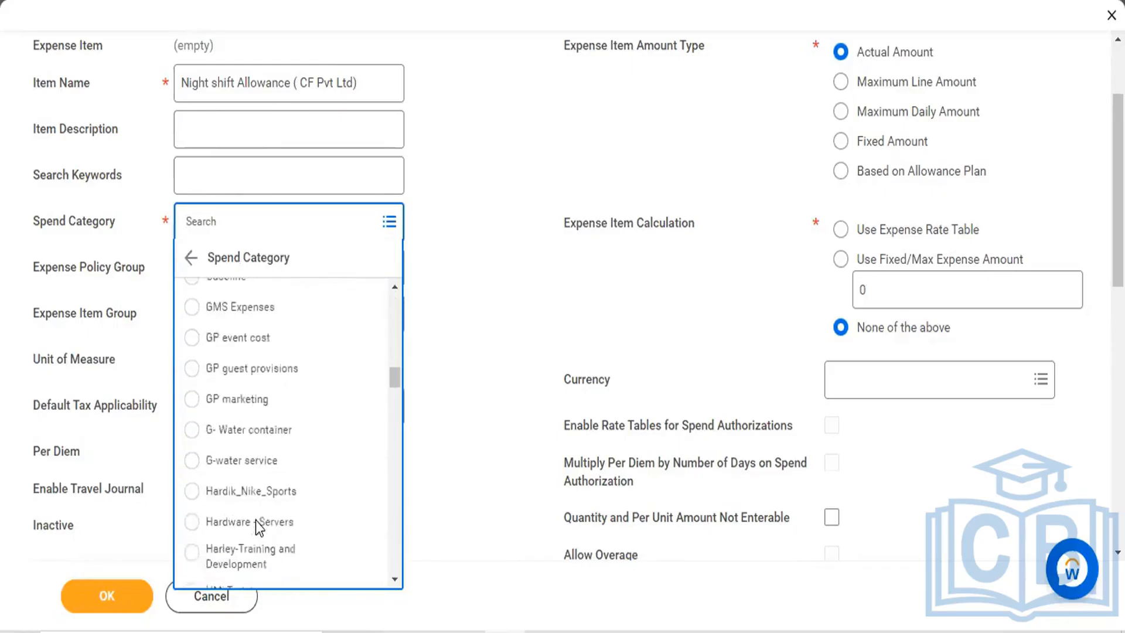
pyautogui.scroll(-8, 256, 527)
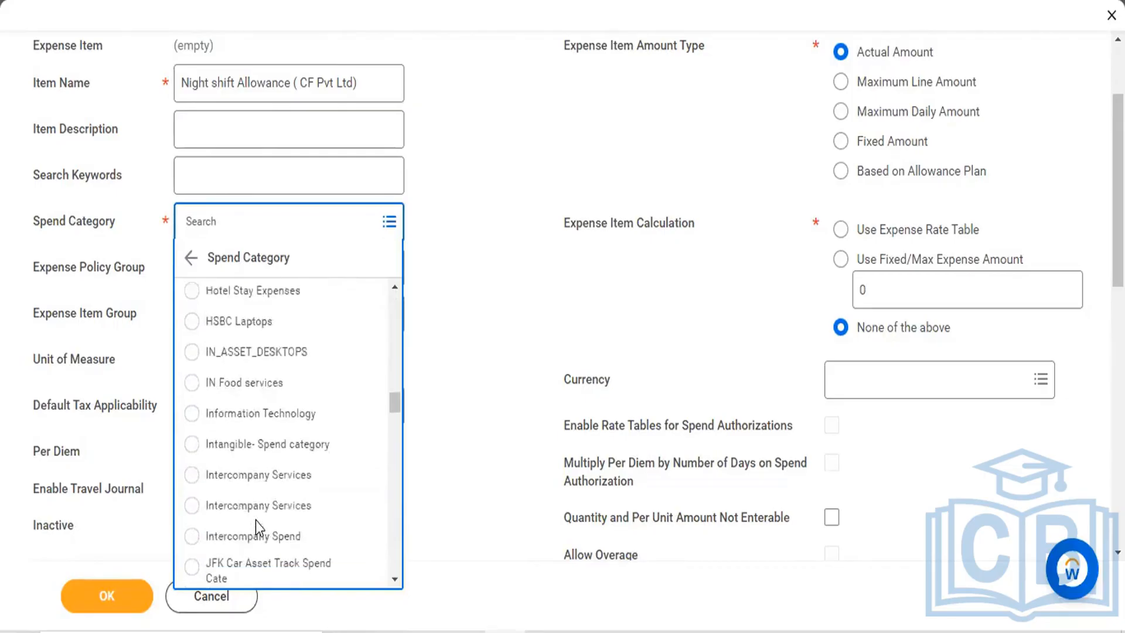
pyautogui.scroll(-10, 255, 521)
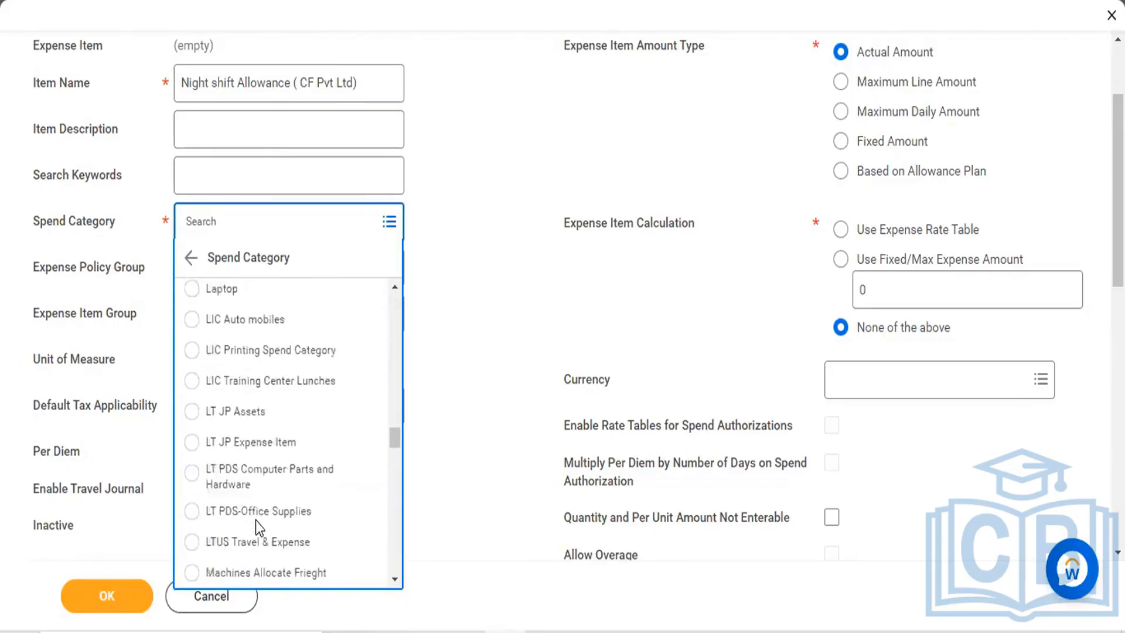
pyautogui.scroll(-10, 255, 521)
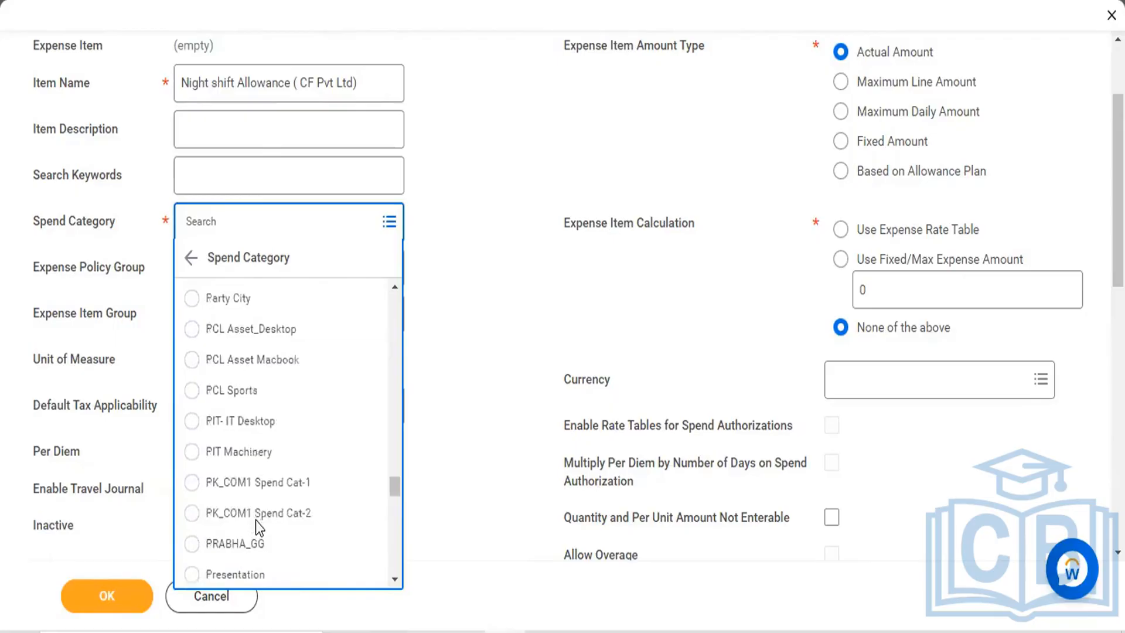
pyautogui.scroll(-9, 255, 521)
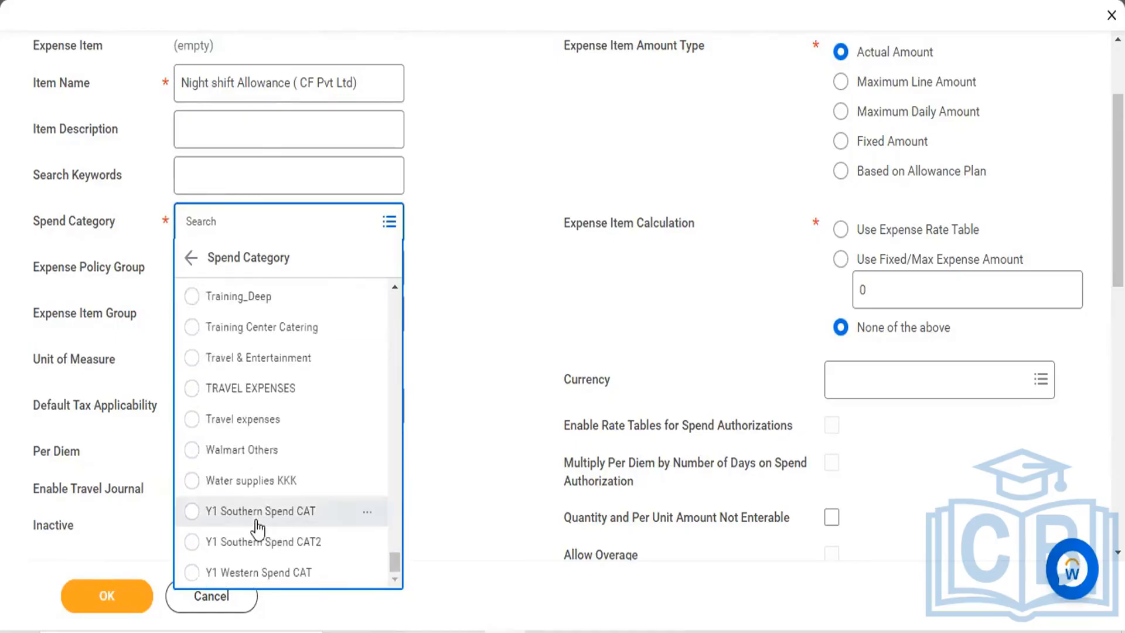
# Step: Search the spend categories for "night" and "other", and assign Walmart Others to the expense item
pyautogui.click(289, 231)
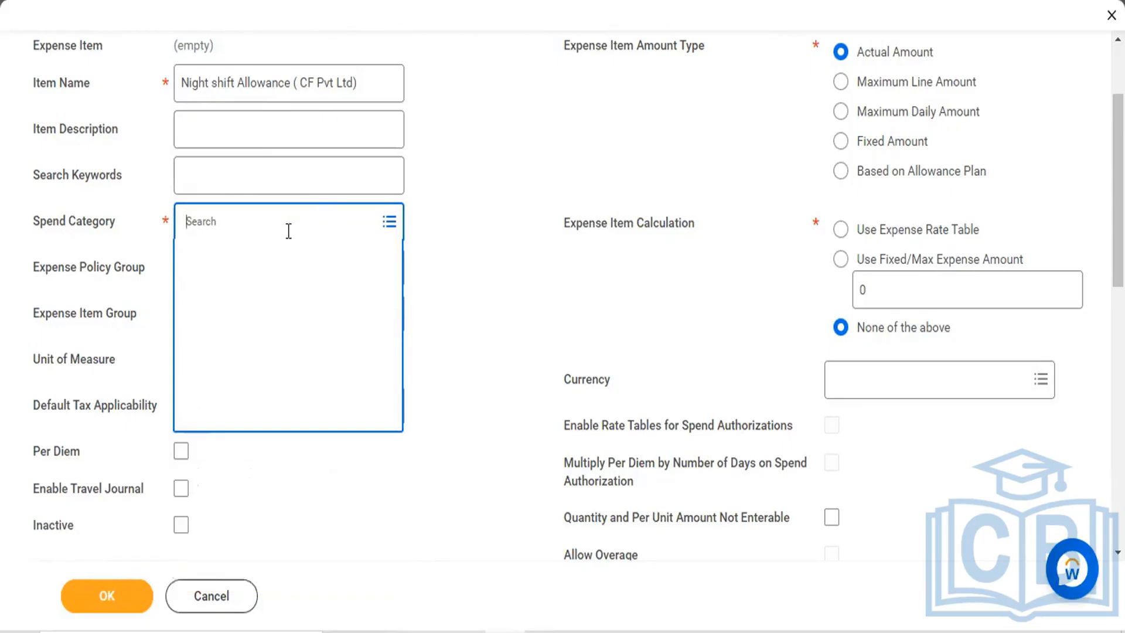
pyautogui.write('nig')
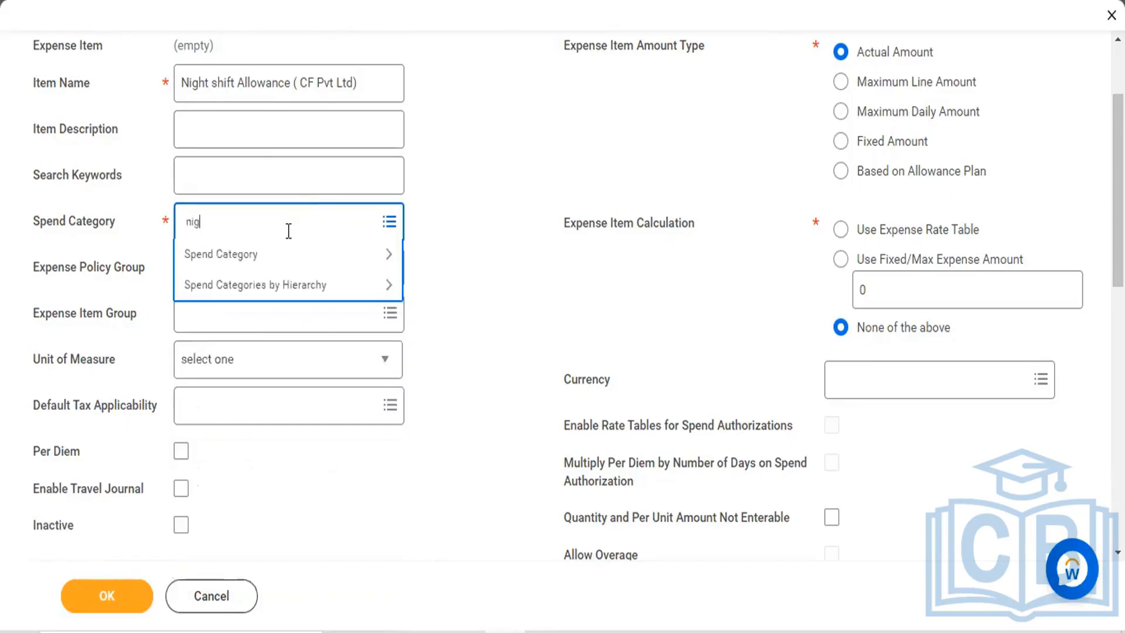
pyautogui.write('ht')
pyautogui.press('Return')
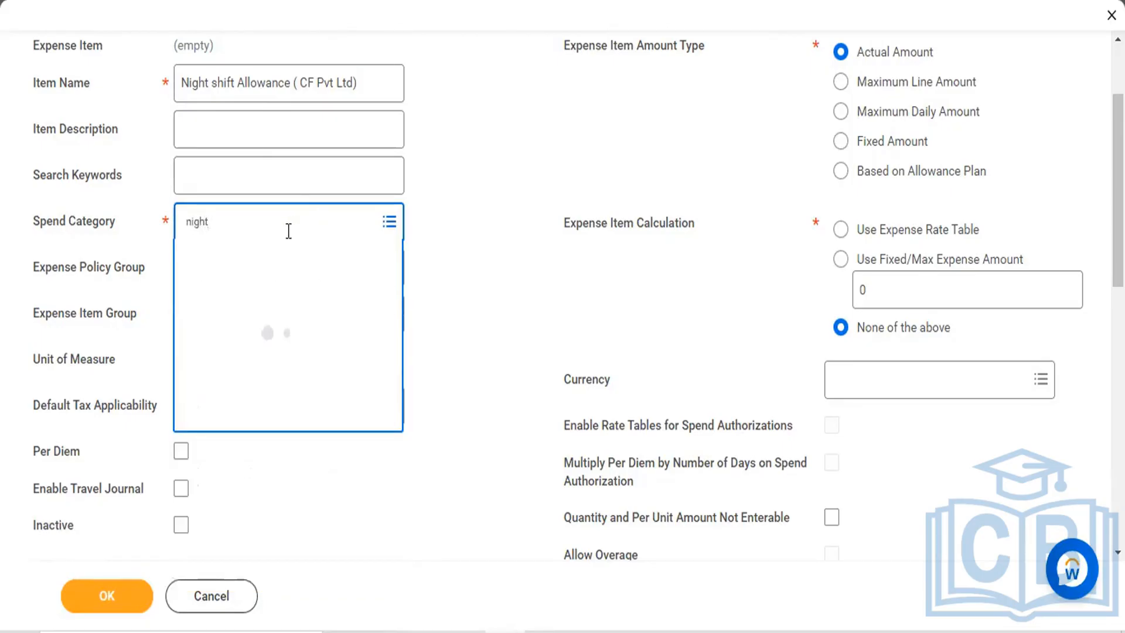
pyautogui.press('BackSpace')
pyautogui.write('other')
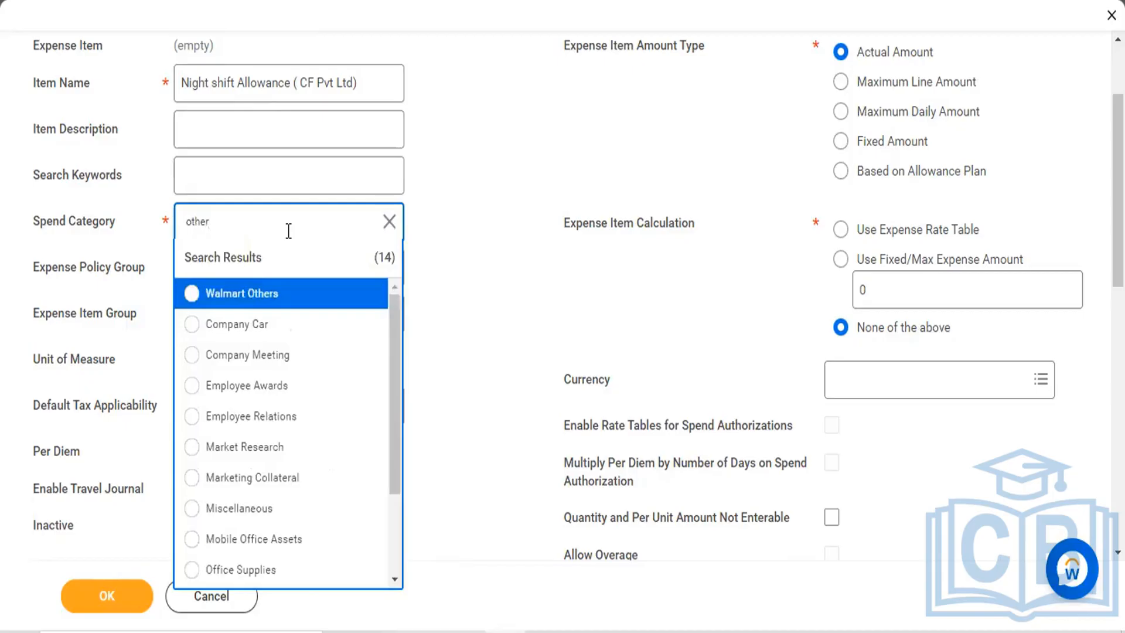
pyautogui.click(192, 294)
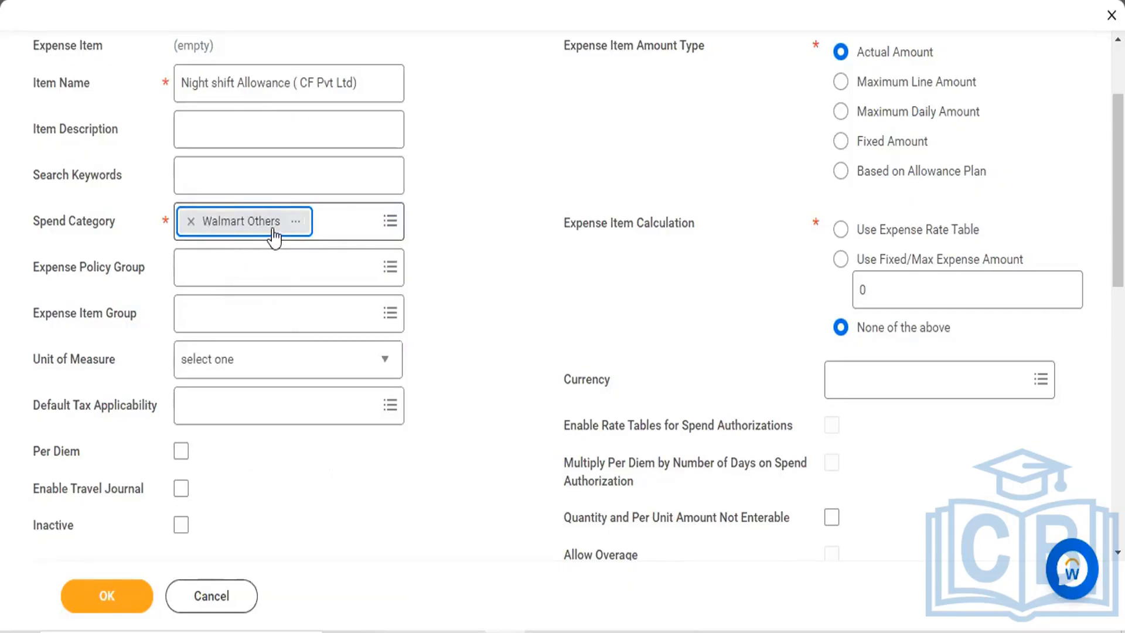
pyautogui.click(446, 276)
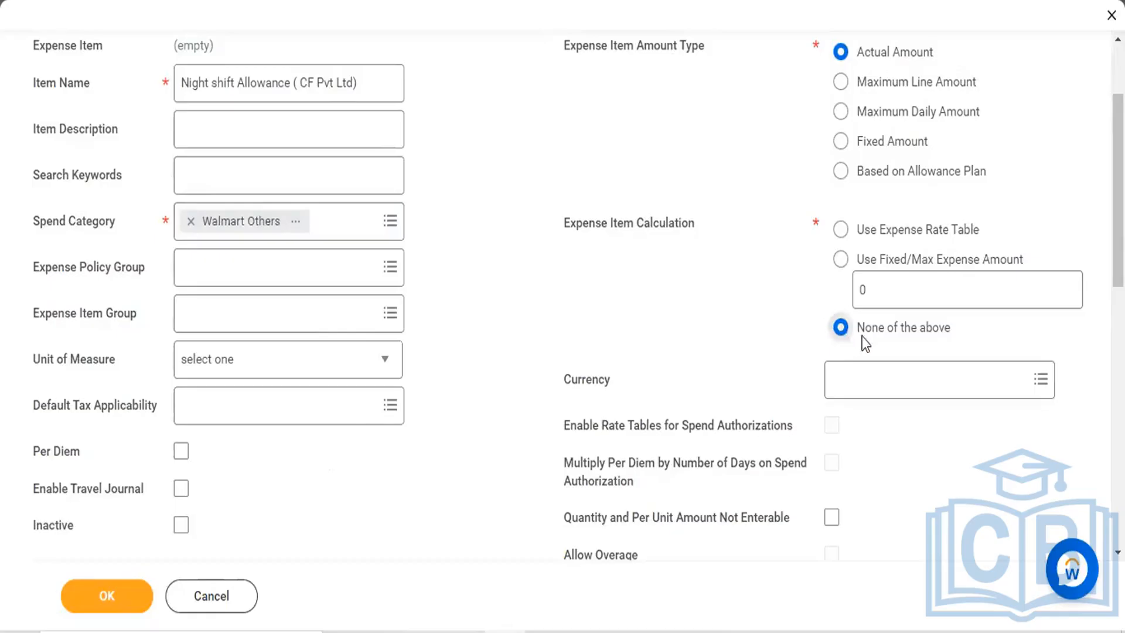
# Step: Check the remaining expense item options and save the new item into the allowance plan
pyautogui.scroll(-10, 595, 290)
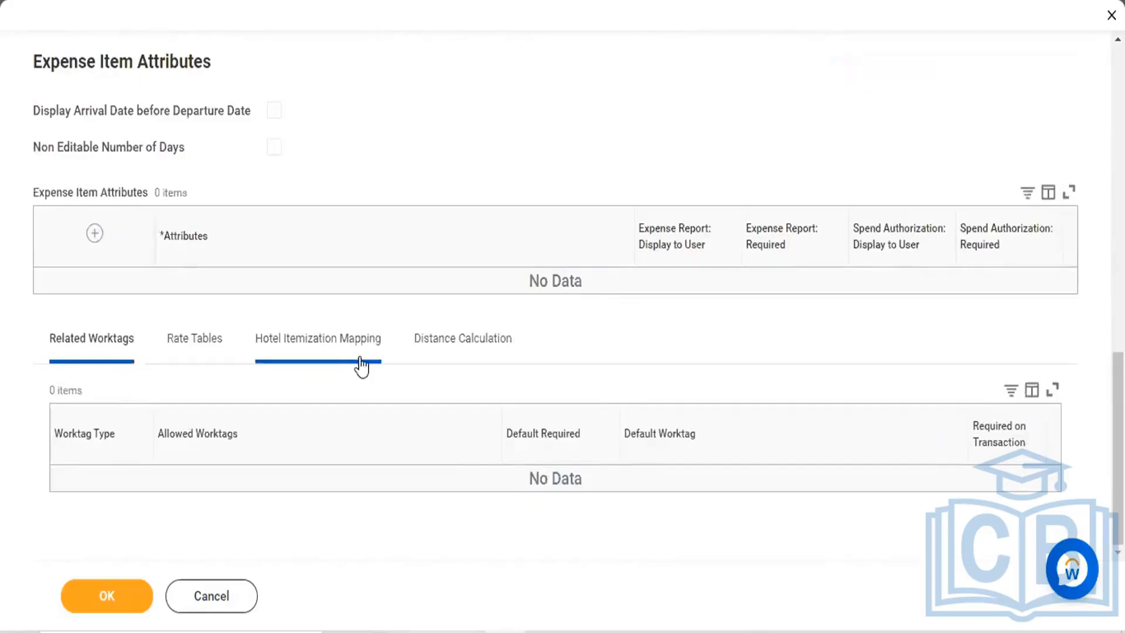
pyautogui.scroll(10, 359, 367)
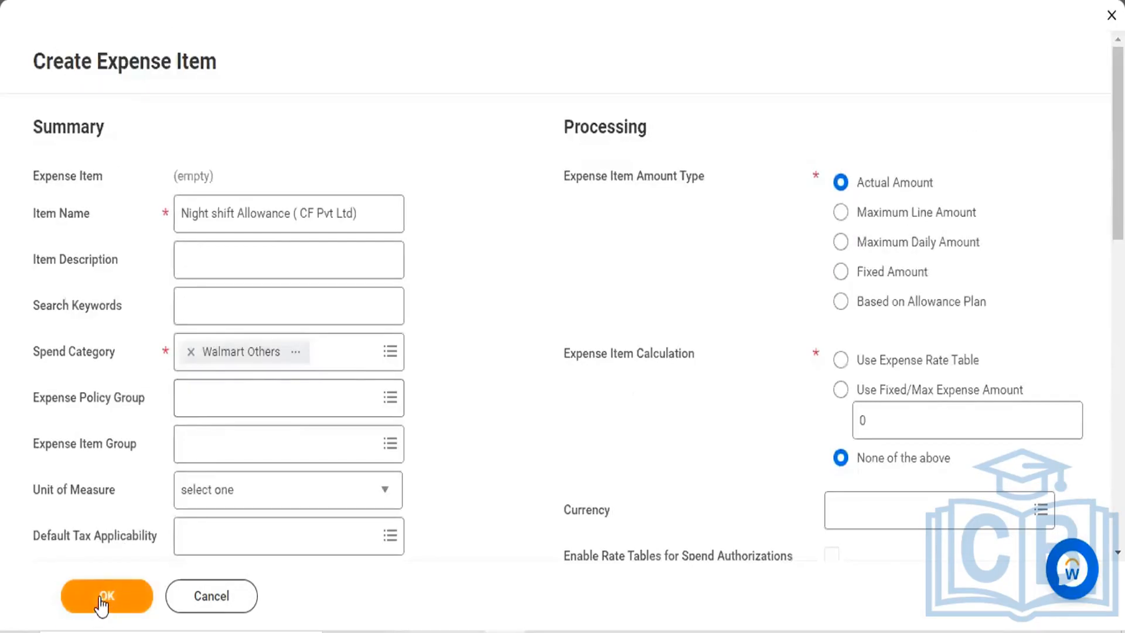
pyautogui.click(103, 601)
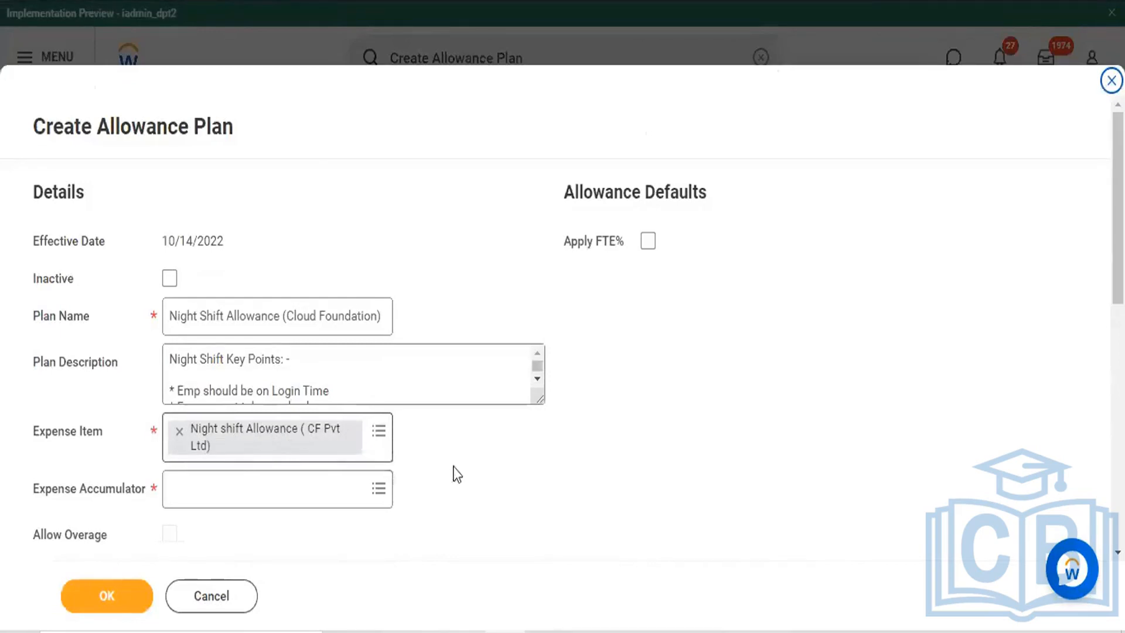
# Step: Set the allowance plan's expense accumulator to Month-to-Date
pyautogui.scroll(-5, 499, 478)
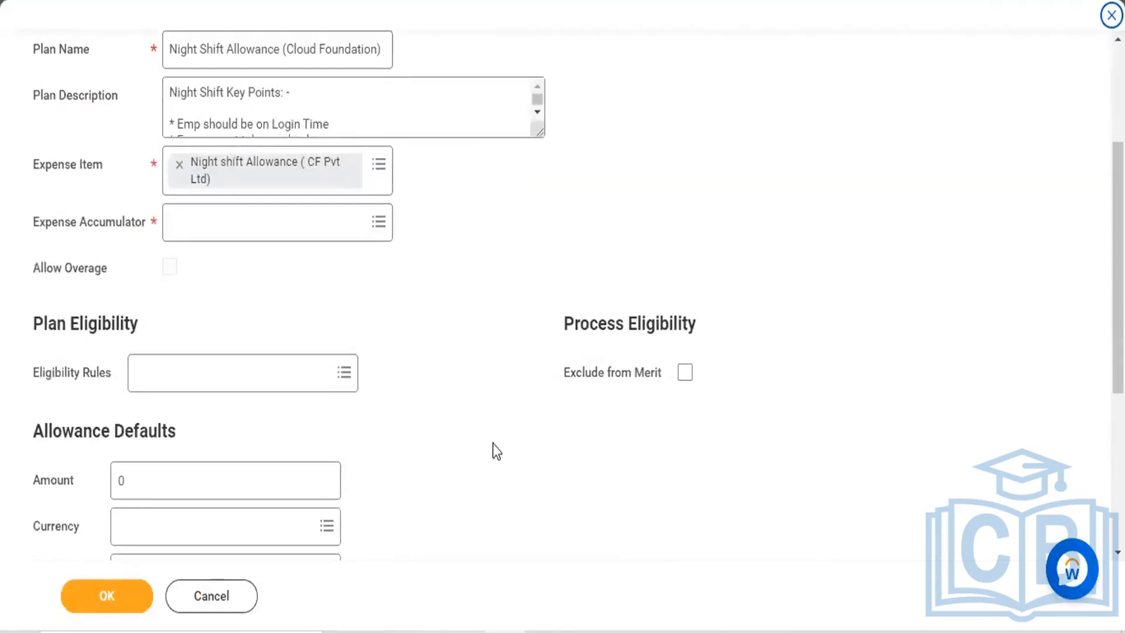
pyautogui.click(353, 222)
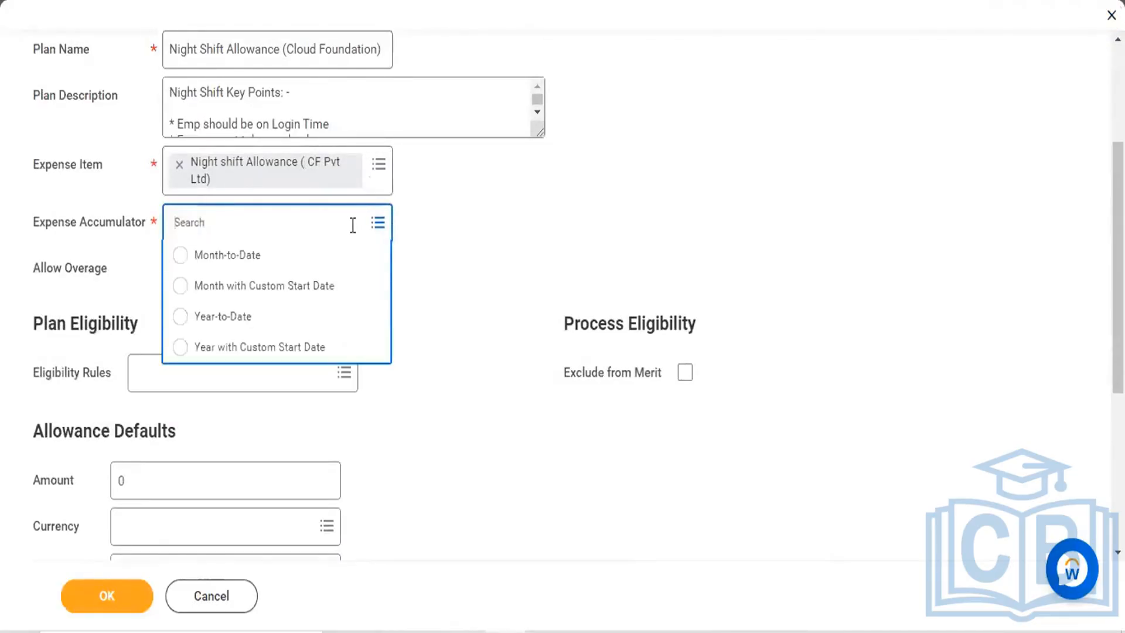
pyautogui.click(178, 256)
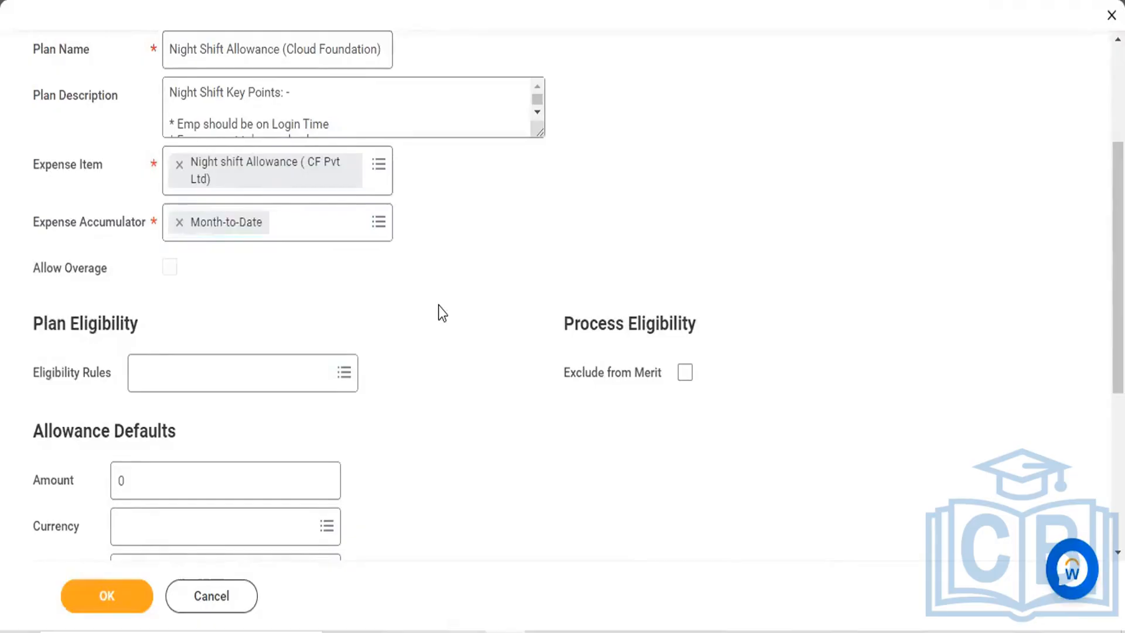
pyautogui.scroll(-2, 439, 305)
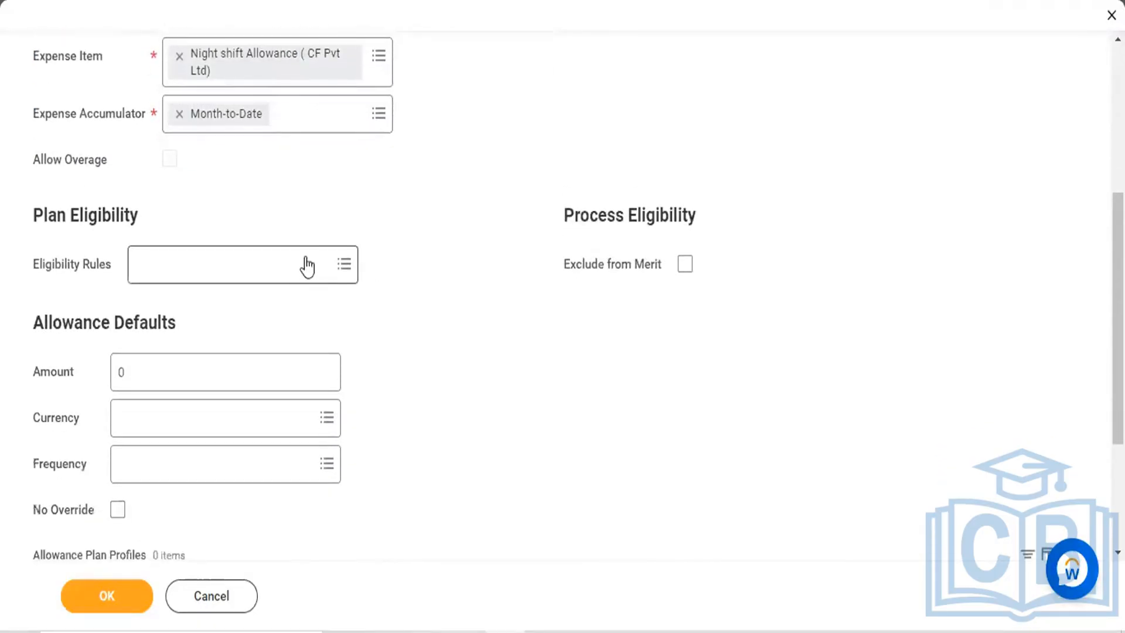
# Step: Assign the 808 Comp Eligibility Rule from the partial list as the allowance plan's eligibility rule
pyautogui.click(305, 254)
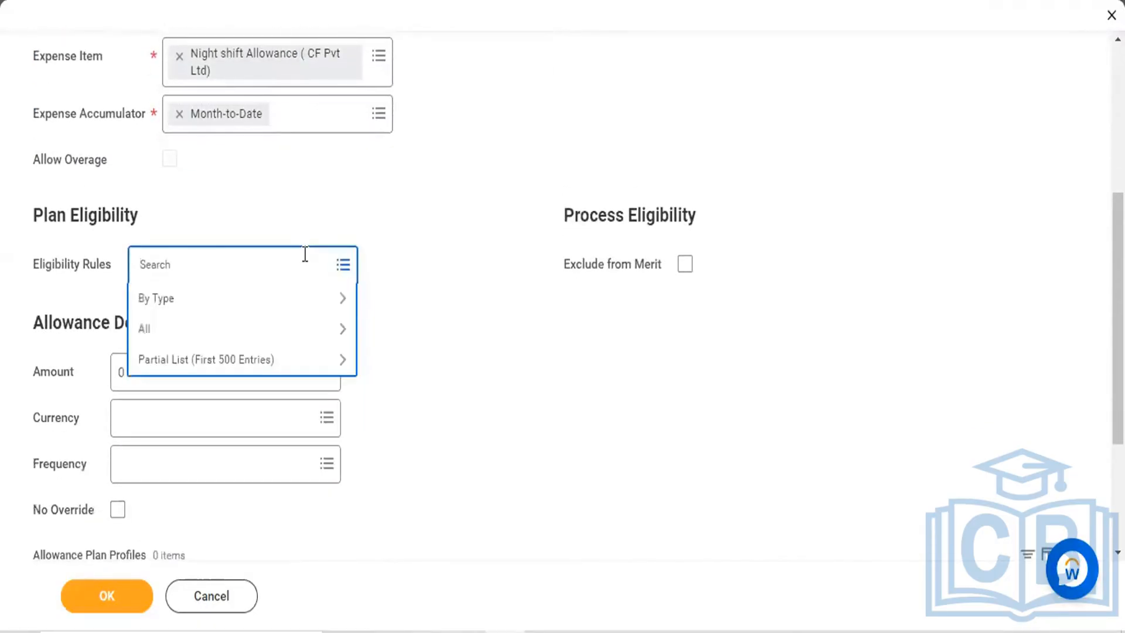
pyautogui.click(218, 359)
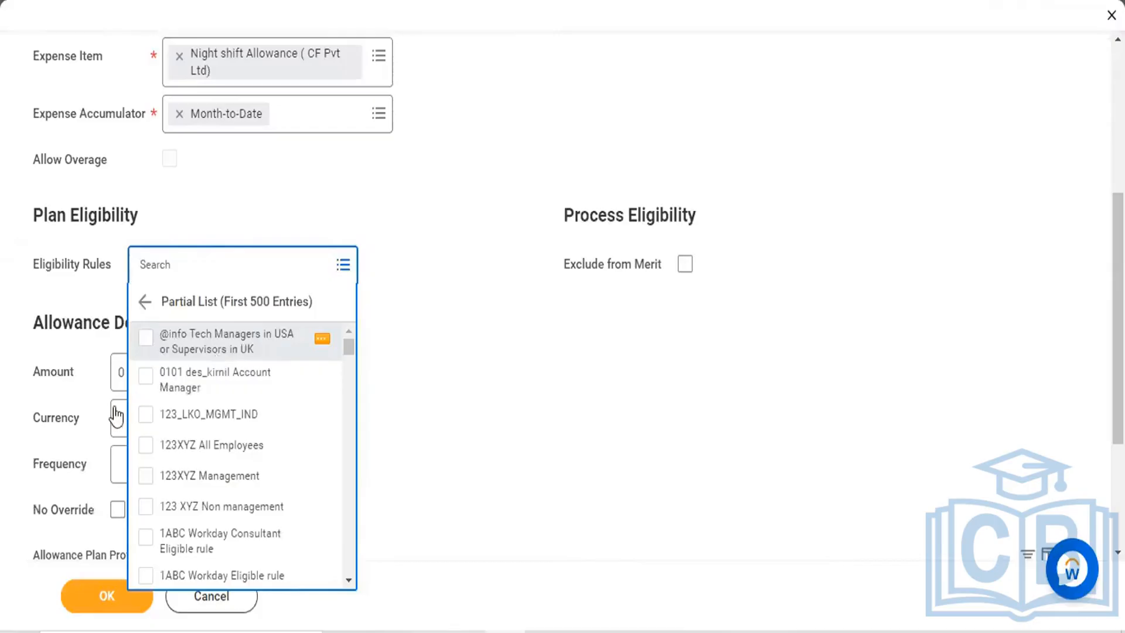
pyautogui.scroll(-1, 234, 475)
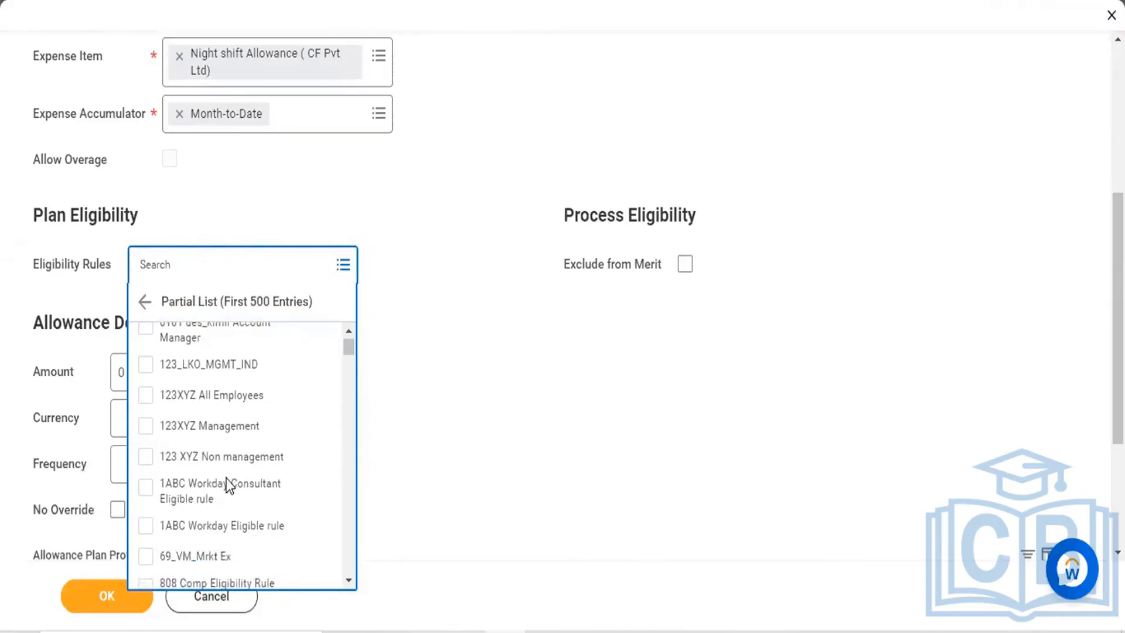
pyautogui.scroll(-3, 228, 485)
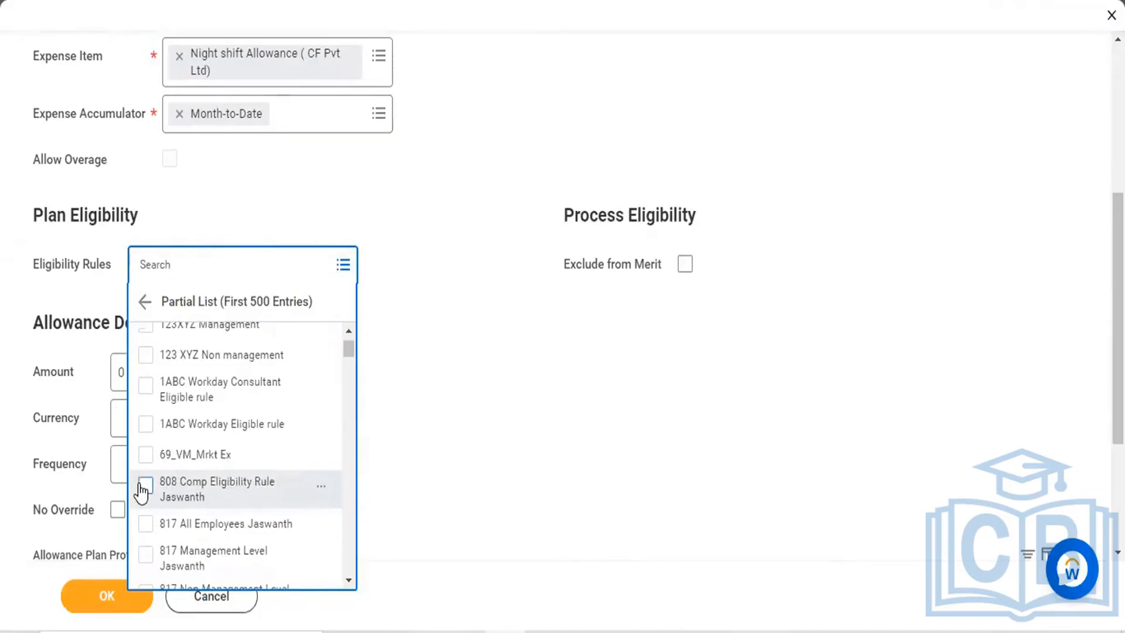
pyautogui.click(141, 492)
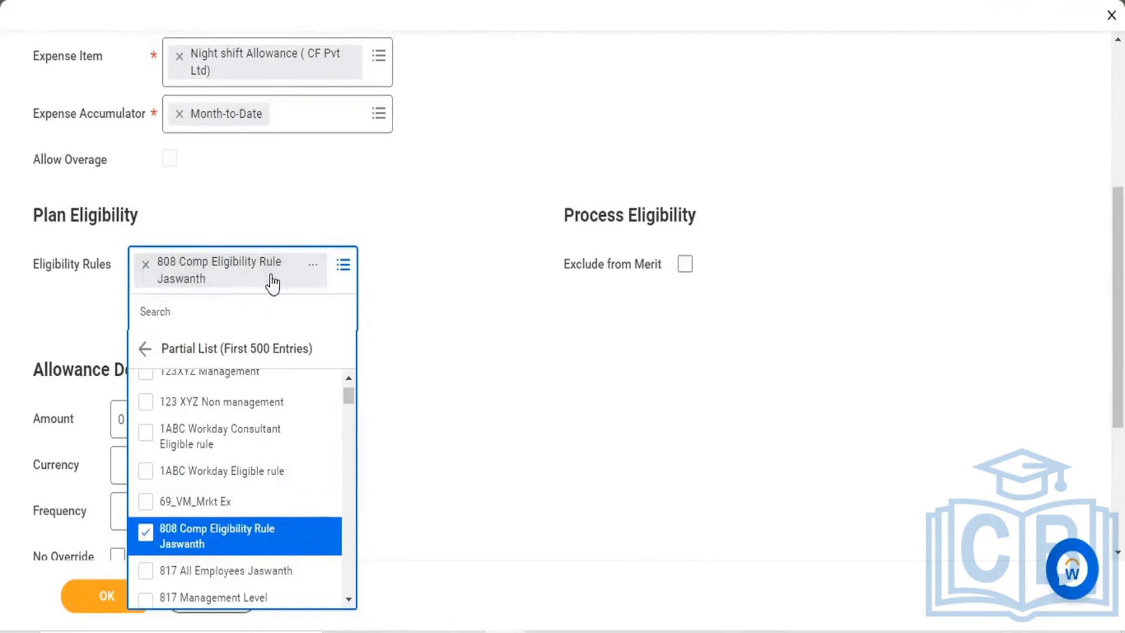
pyautogui.click(456, 364)
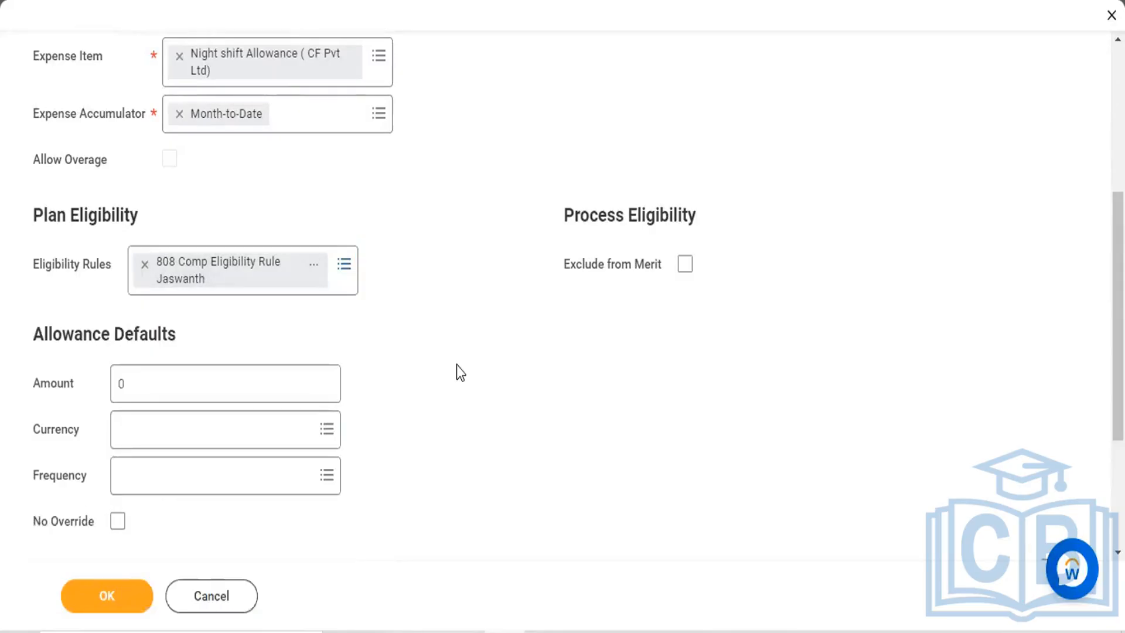
# Step: Set the allowance defaults to an amount of 8000, currency INR and Monthly frequency, with No Override enabled
pyautogui.scroll(-2, 456, 365)
pyautogui.click(190, 296)
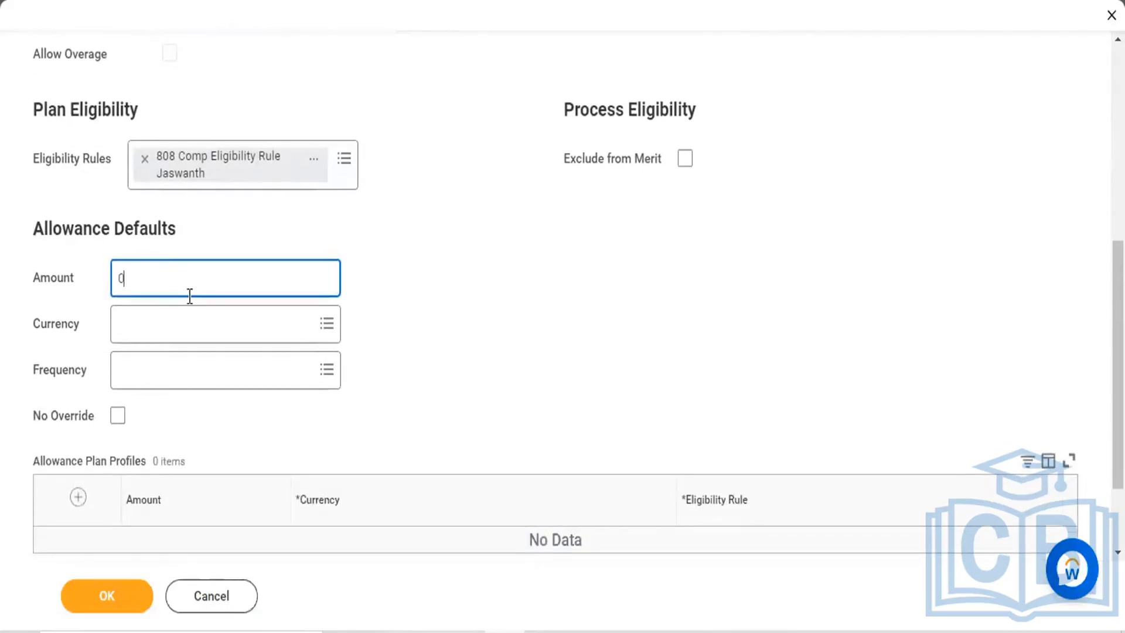
pyautogui.write('8000')
pyautogui.click(200, 327)
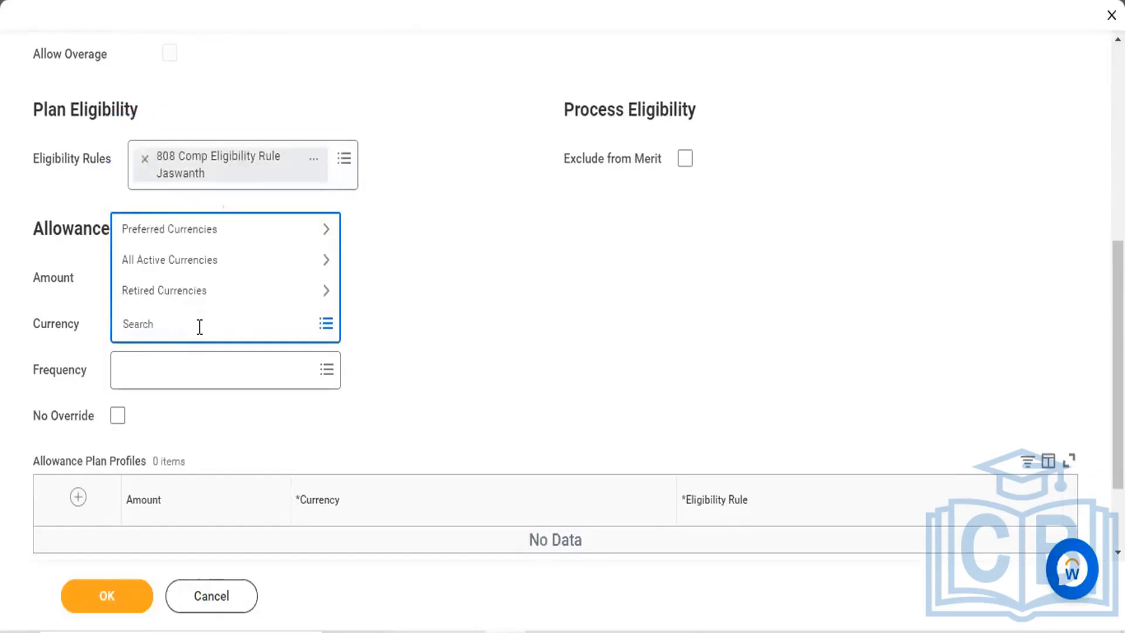
pyautogui.write('INR')
pyautogui.press('Return')
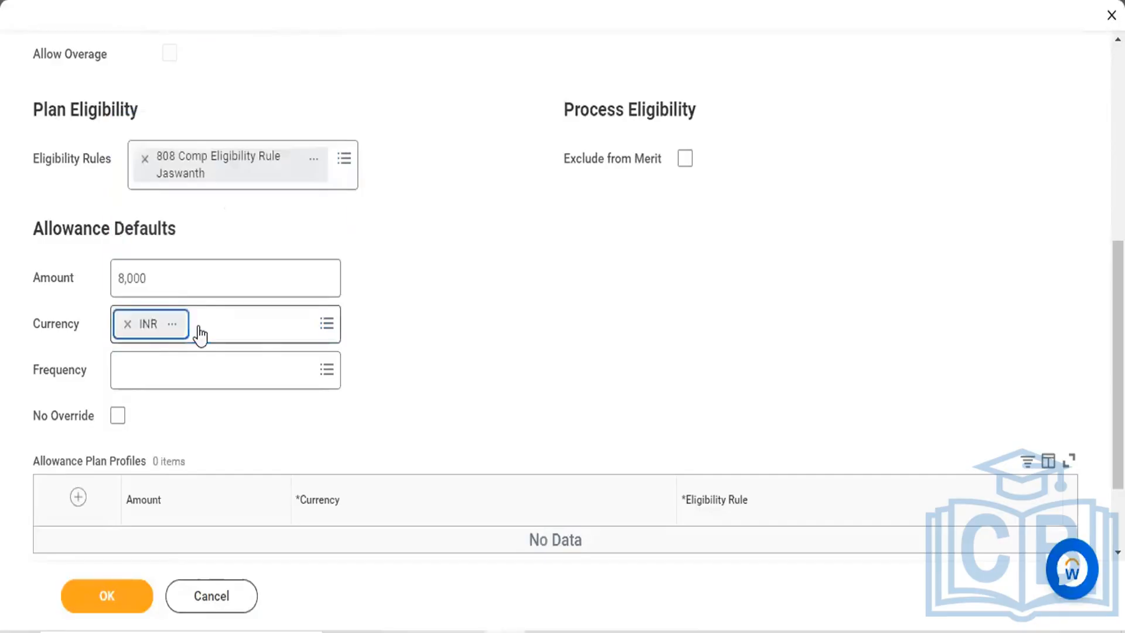
pyautogui.click(212, 365)
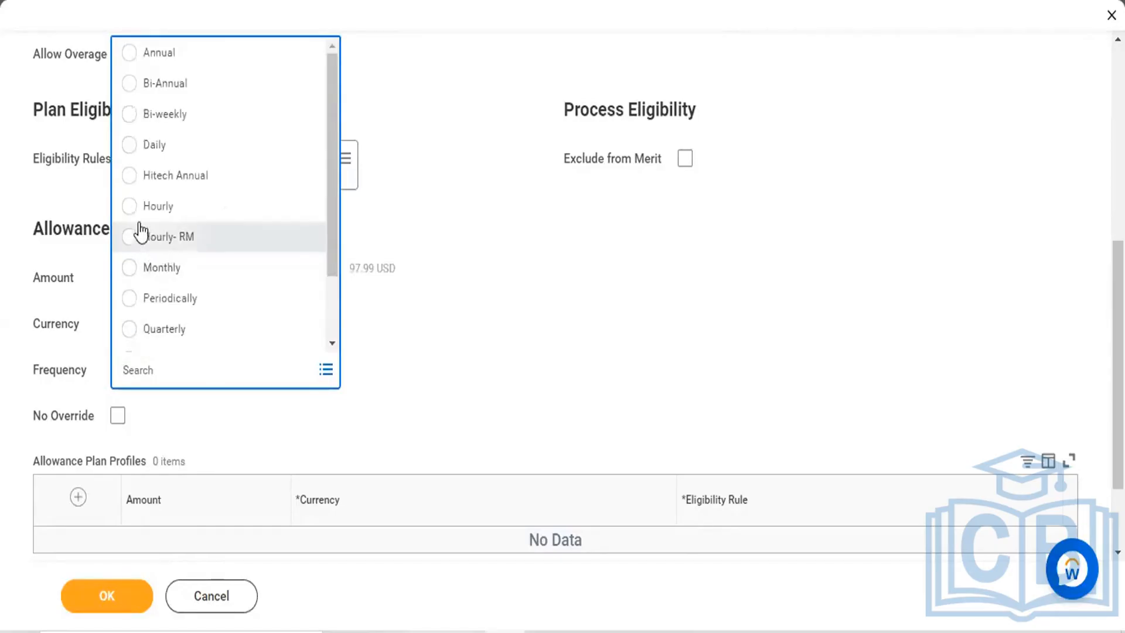
pyautogui.click(130, 269)
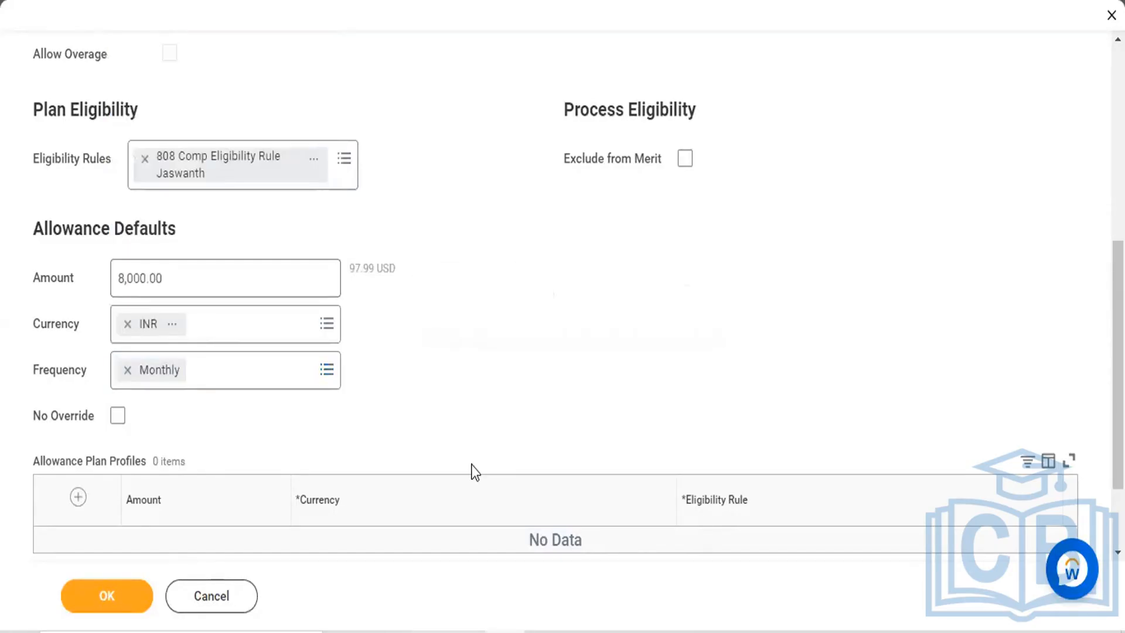
pyautogui.click(118, 417)
# Step: Enable Apply FTE% in the allowance defaults and Exclude from Merit under process eligibility
pyautogui.scroll(-2, 389, 384)
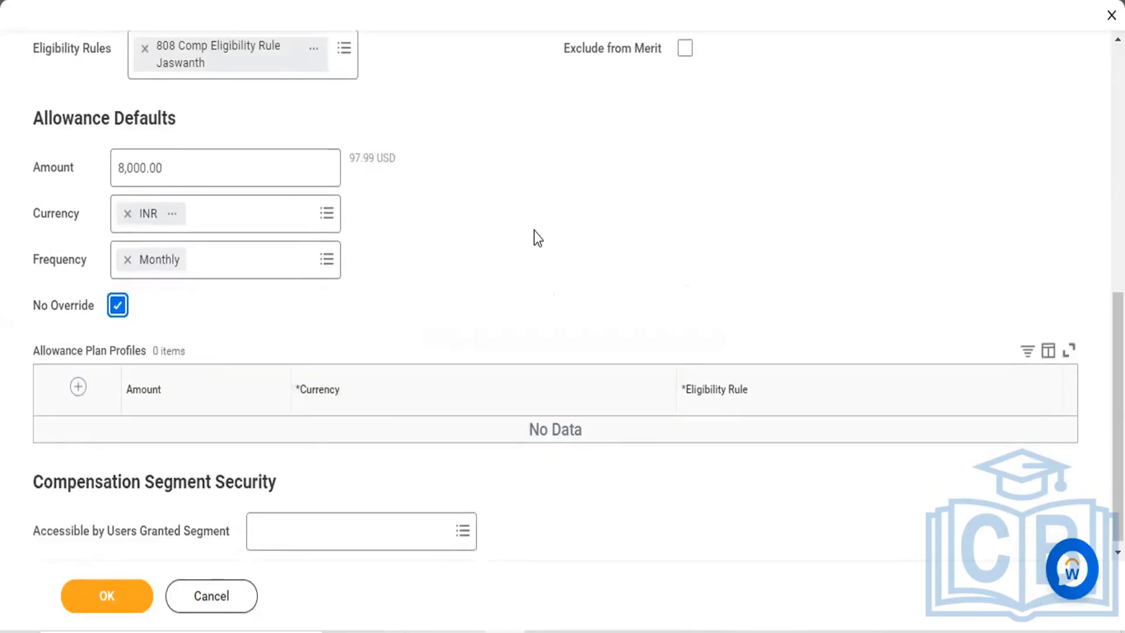
pyautogui.scroll(10, 533, 231)
pyautogui.click(648, 175)
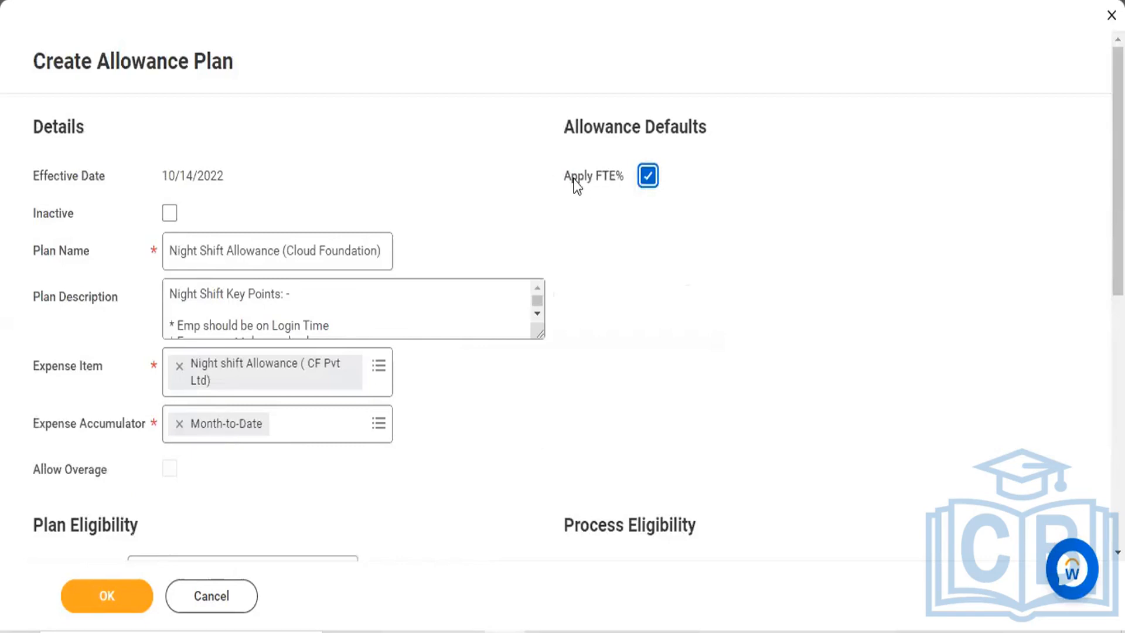
pyautogui.scroll(-5, 659, 332)
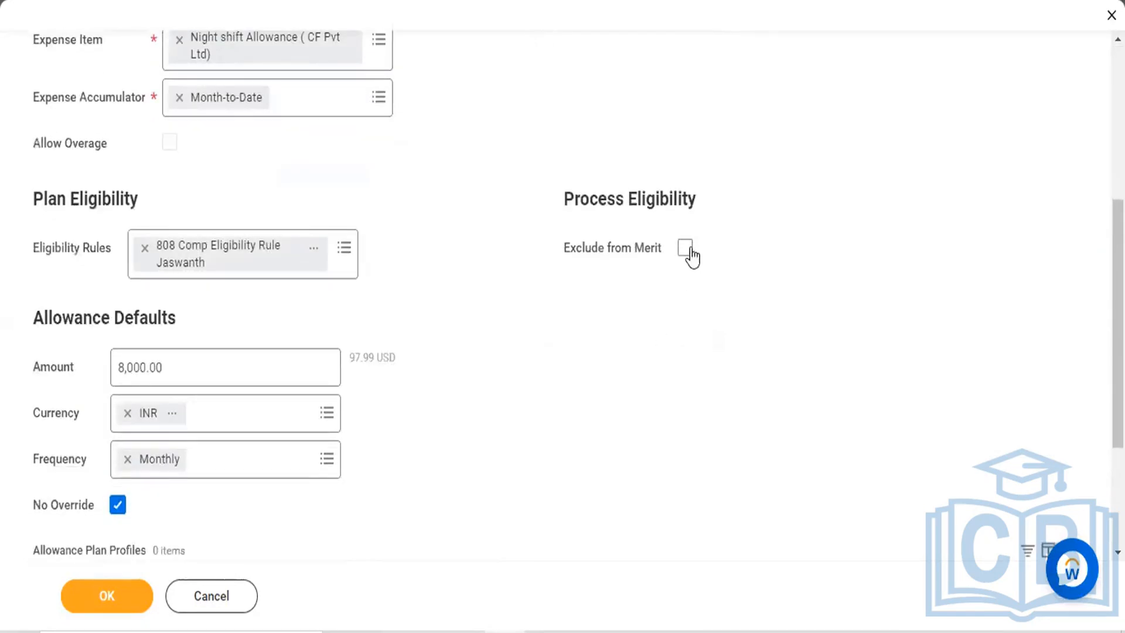
pyautogui.click(687, 248)
pyautogui.scroll(-3, 674, 319)
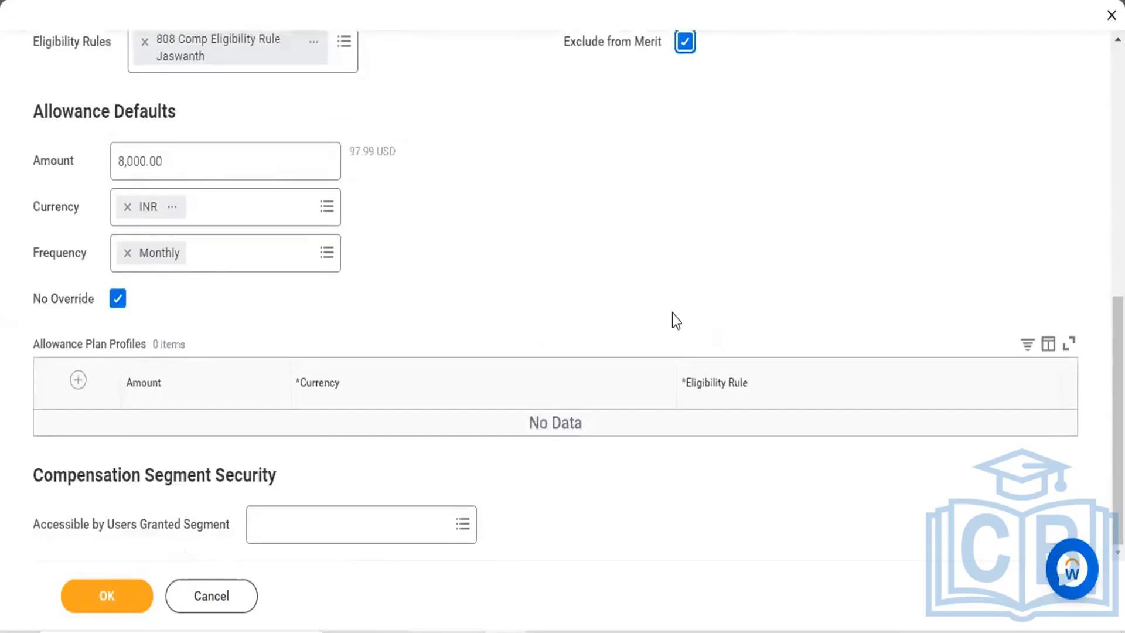
# Step: Add an allowance plan profile of 8000 INR with the eligibility rule "Only for Evening or Night Shift Employees - InfoN"
pyautogui.click(77, 382)
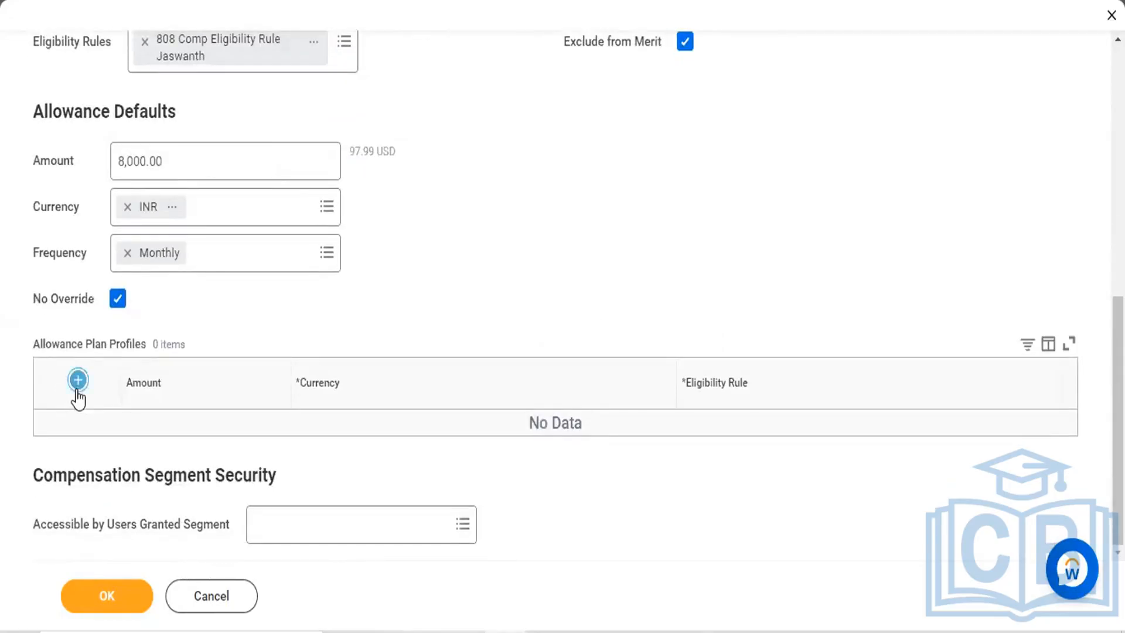
pyautogui.click(236, 440)
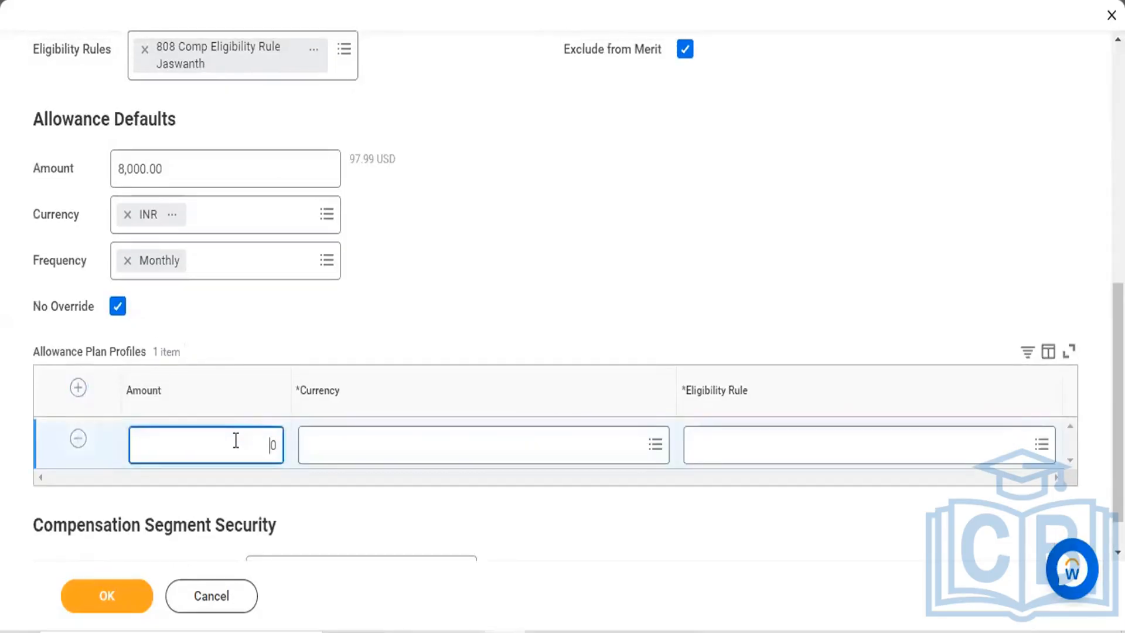
pyautogui.write('8000')
pyautogui.click(503, 444)
pyautogui.write('INR')
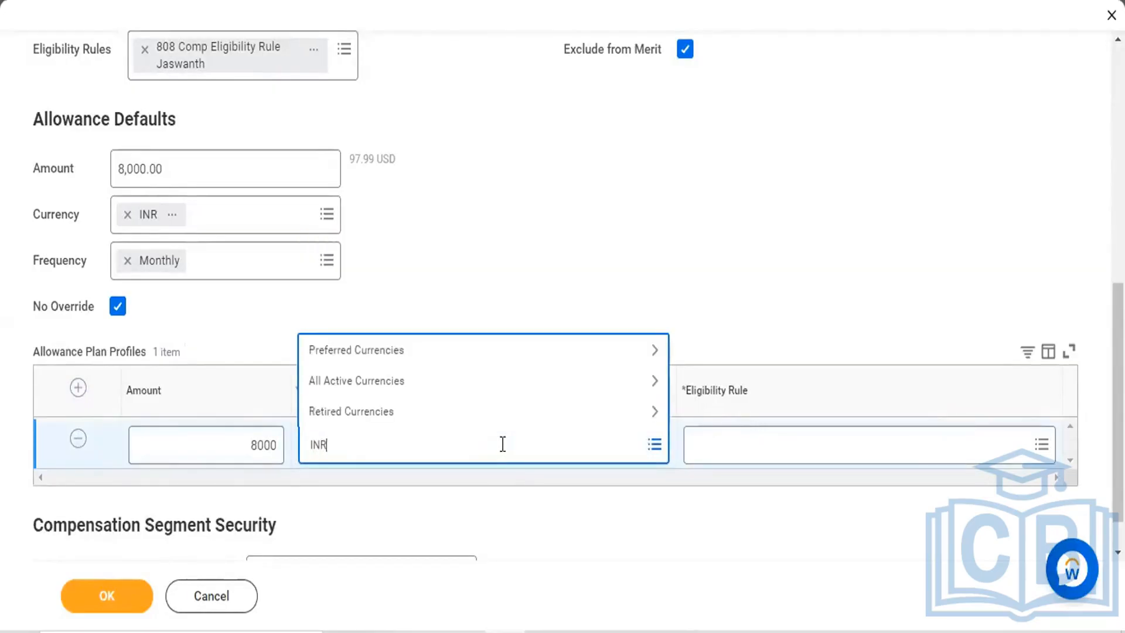
pyautogui.click(786, 445)
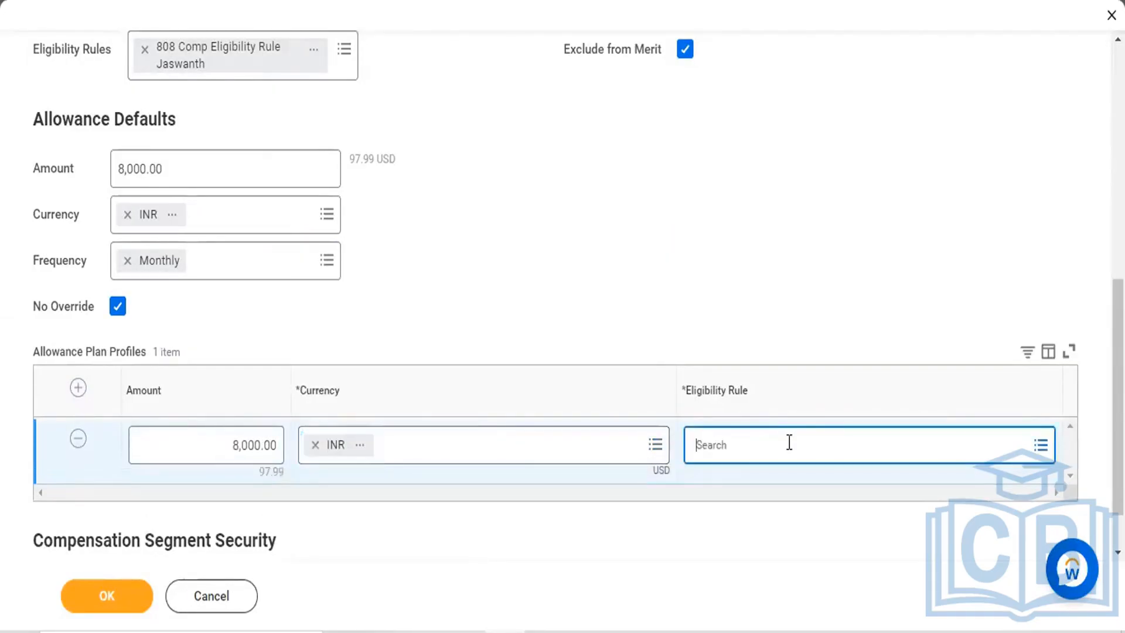
pyautogui.write('Nigh')
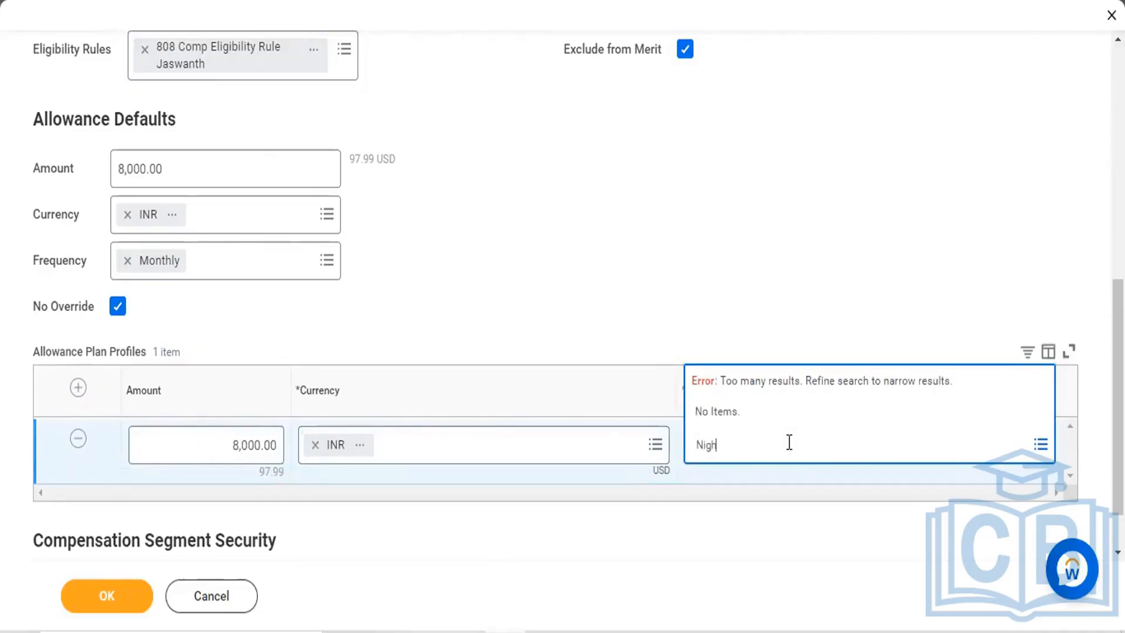
pyautogui.press('Return')
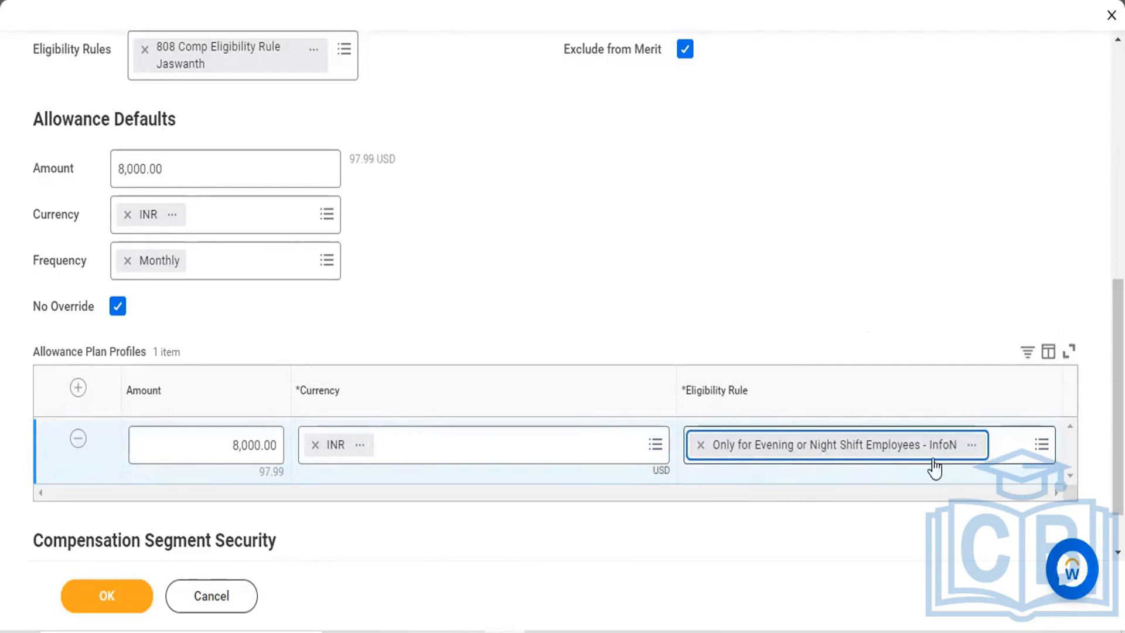
pyautogui.click(668, 233)
pyautogui.moveTo(667, 234); pyautogui.dragTo(585, 270)
pyautogui.click(585, 271)
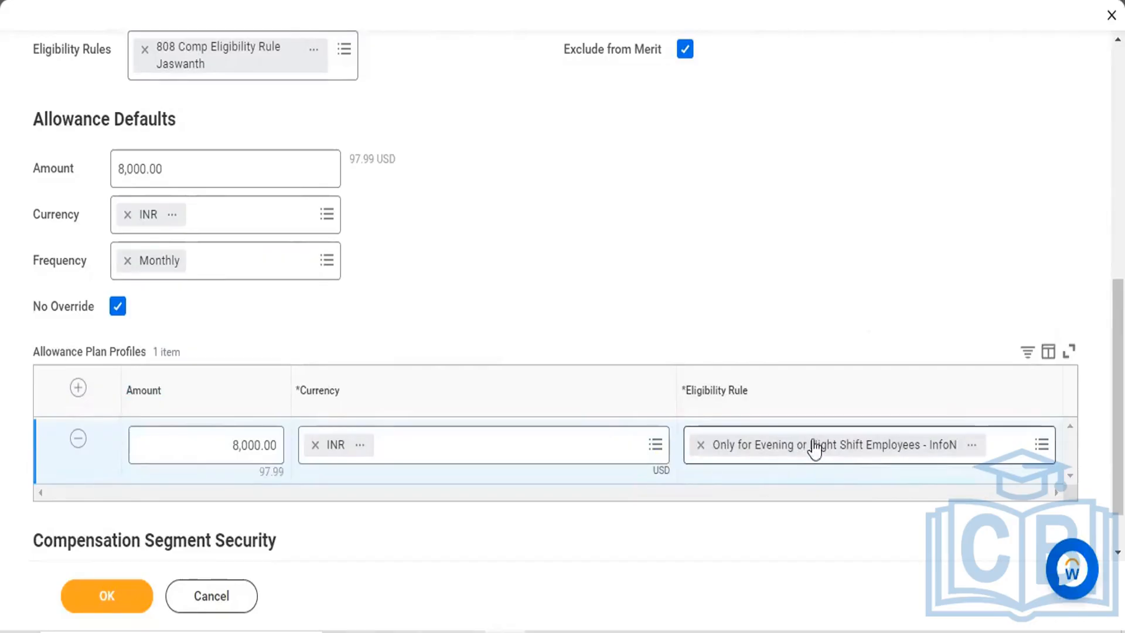
# Step: Make the plan accessible to users granted the Compensation Plan Access (Regional) security segment
pyautogui.scroll(10, 674, 201)
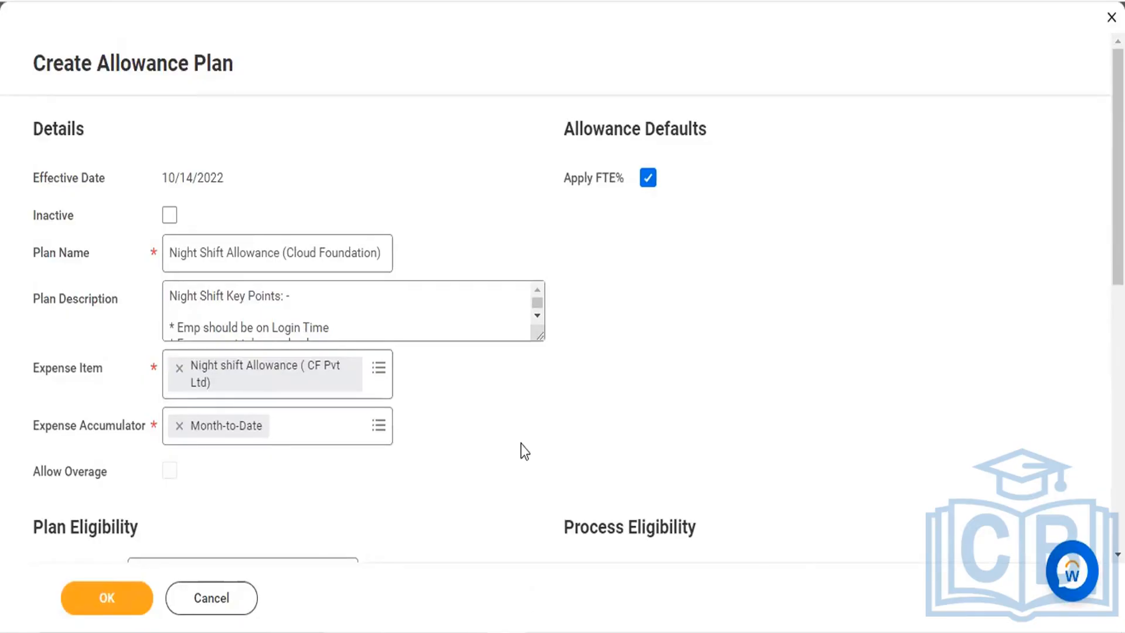
pyautogui.scroll(-10, 520, 446)
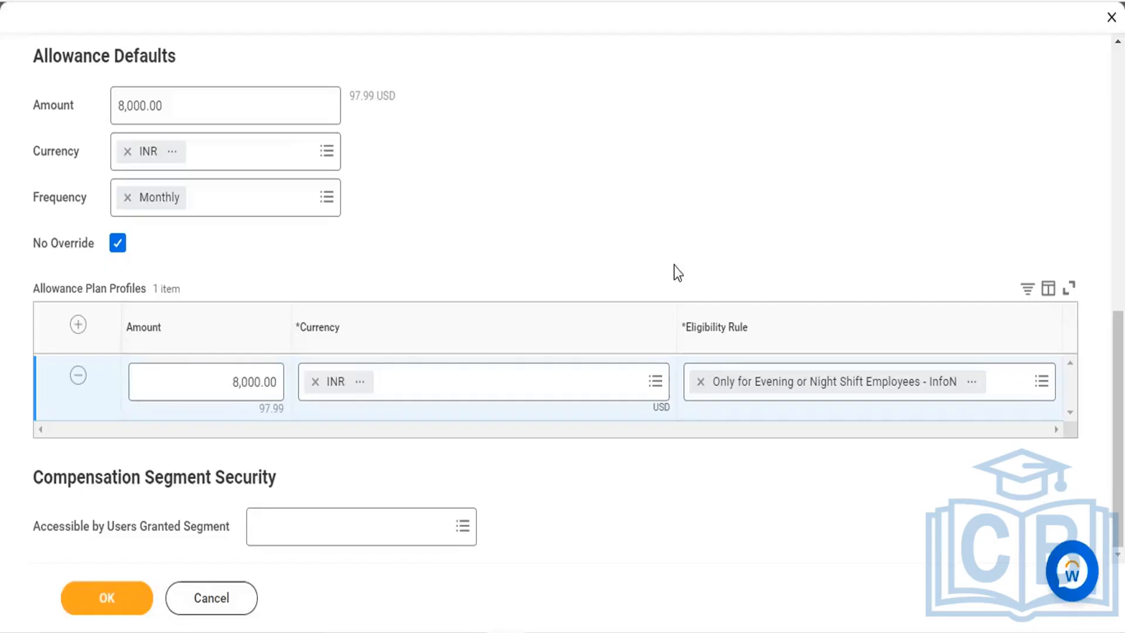
pyautogui.click(419, 527)
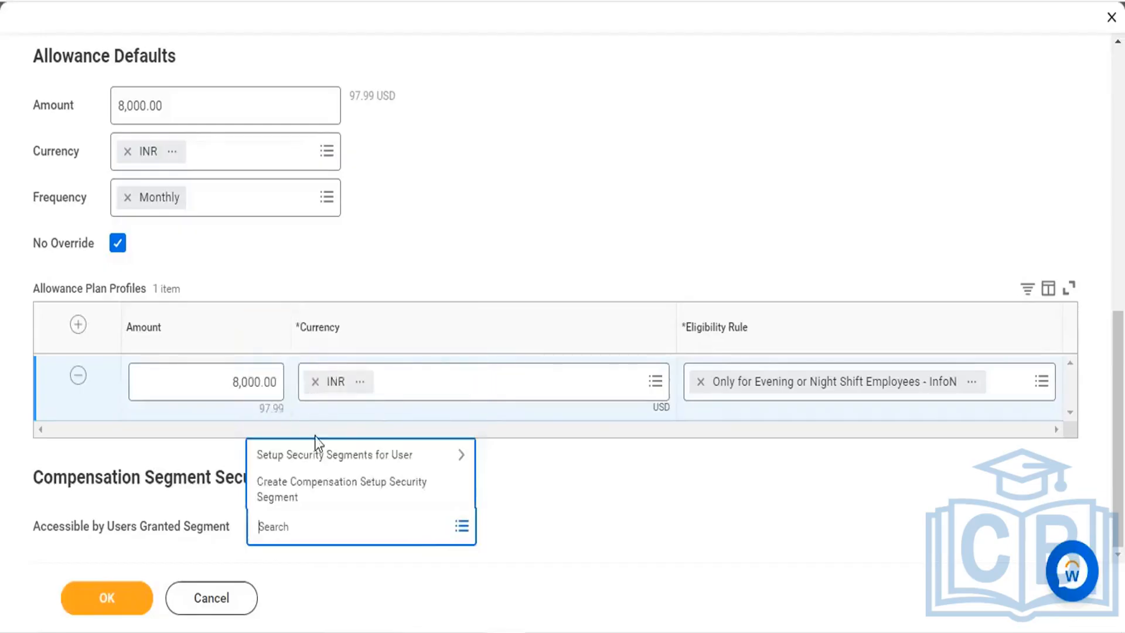
pyautogui.click(302, 457)
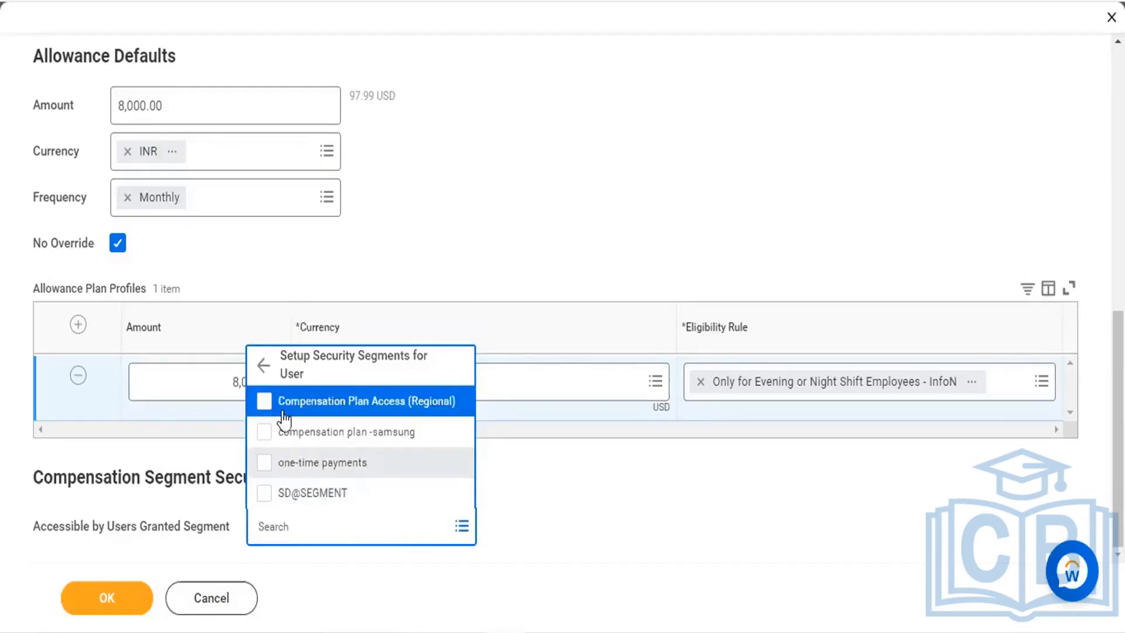
pyautogui.click(264, 401)
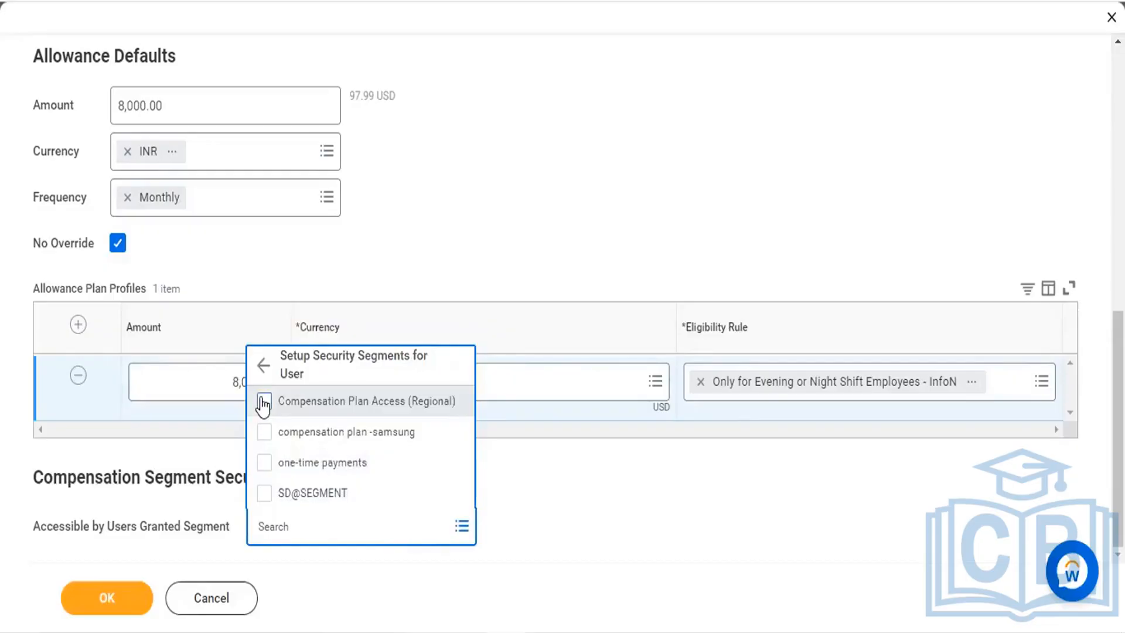
pyautogui.click(472, 281)
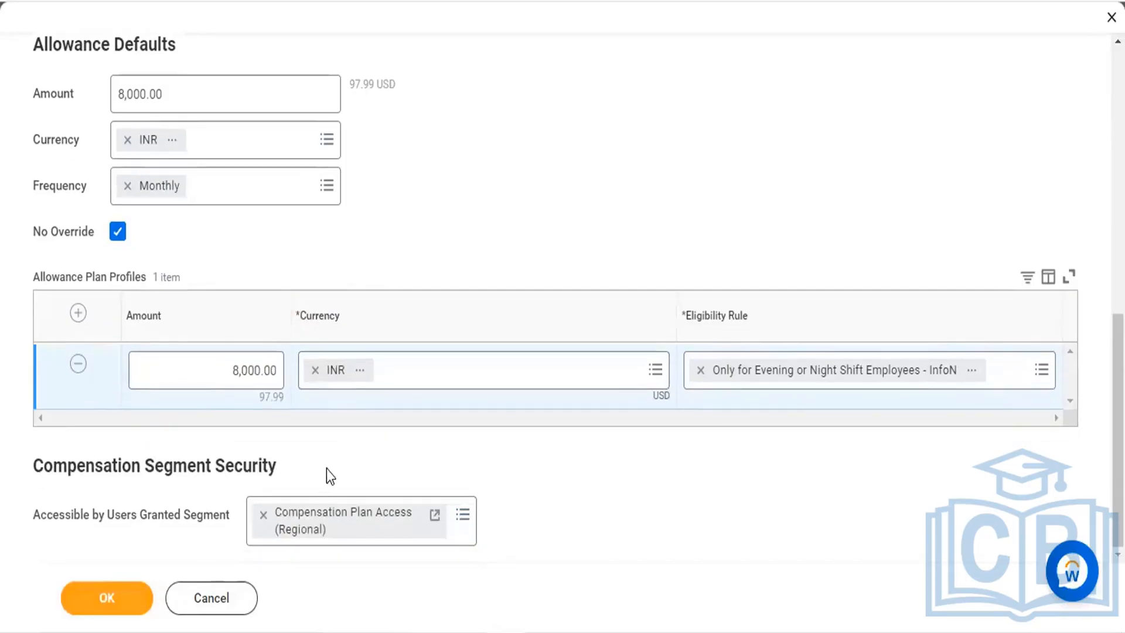
# Step: Recheck the expense item and the other plan entries, and try to submit the allowance plan
pyautogui.scroll(4, 526, 194)
pyautogui.scroll(3, 528, 195)
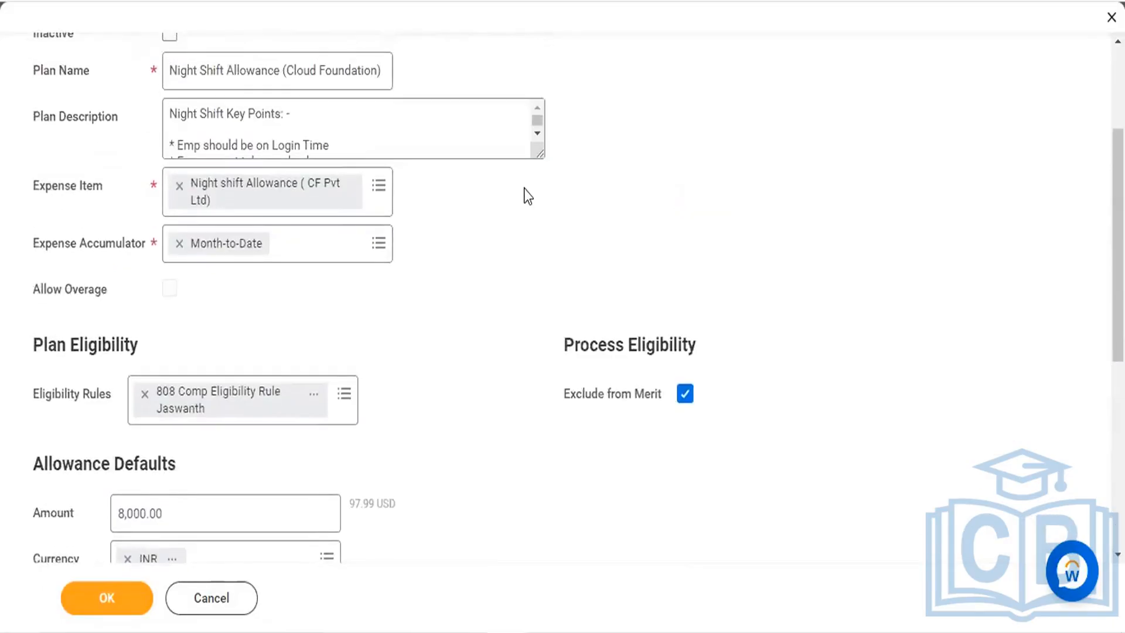
pyautogui.tripleClick(89, 184)
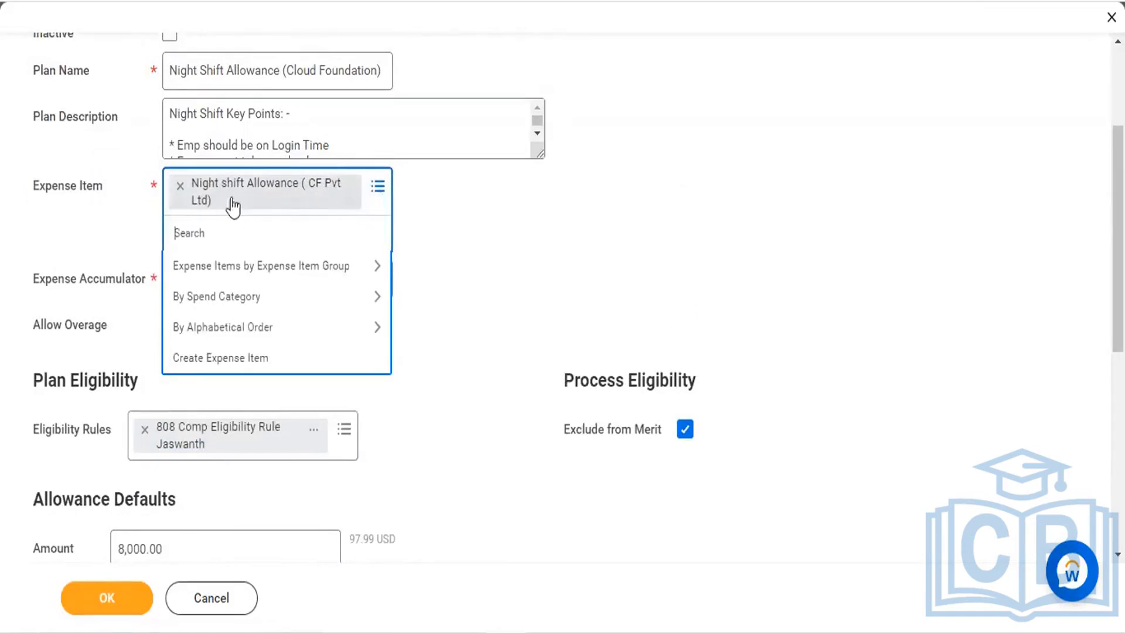
pyautogui.click(595, 245)
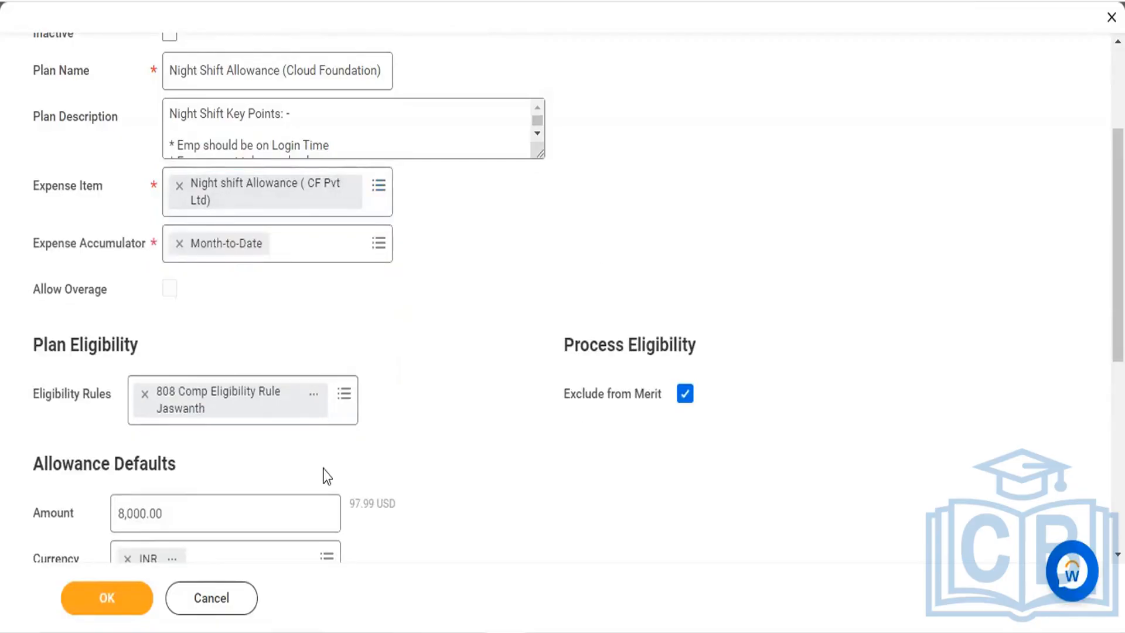
pyautogui.scroll(-6, 450, 499)
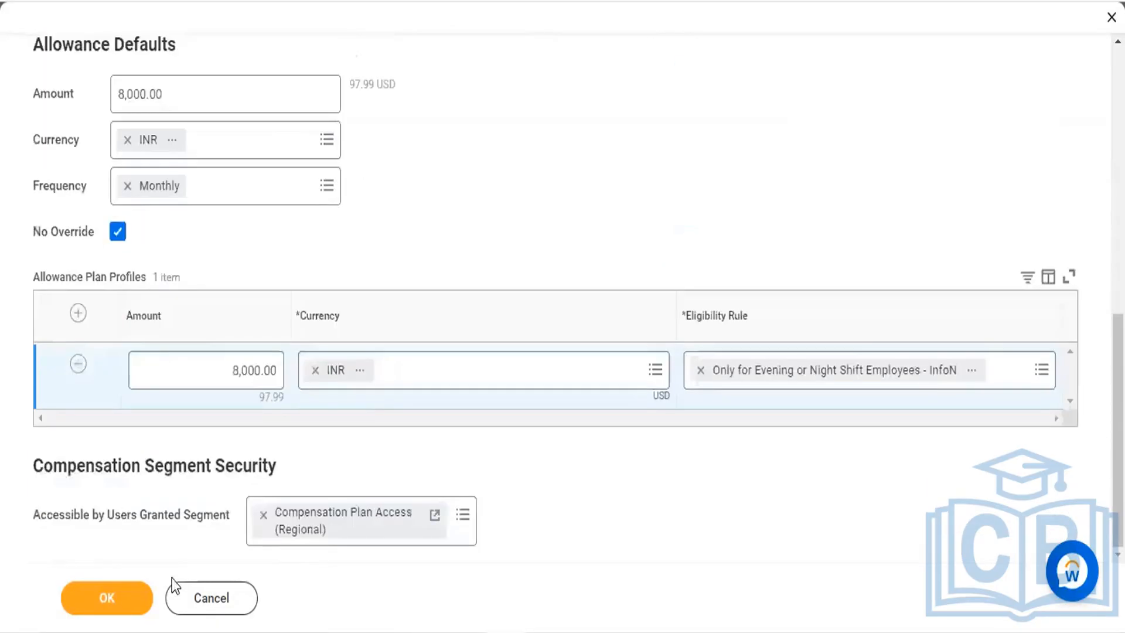
pyautogui.click(126, 605)
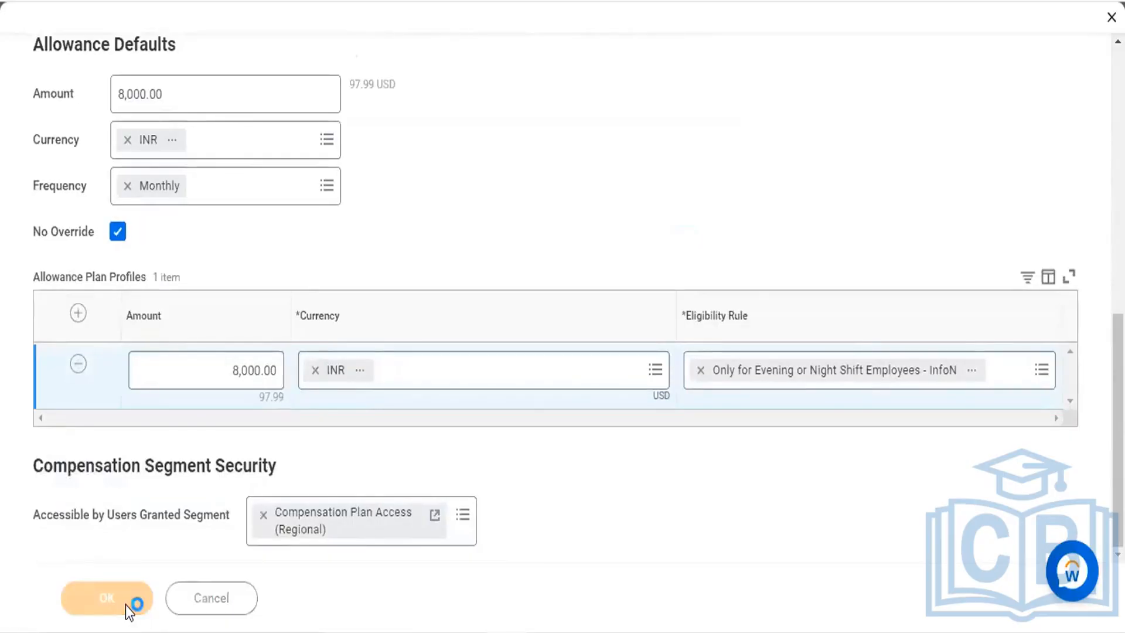
pyautogui.scroll(3, 594, 240)
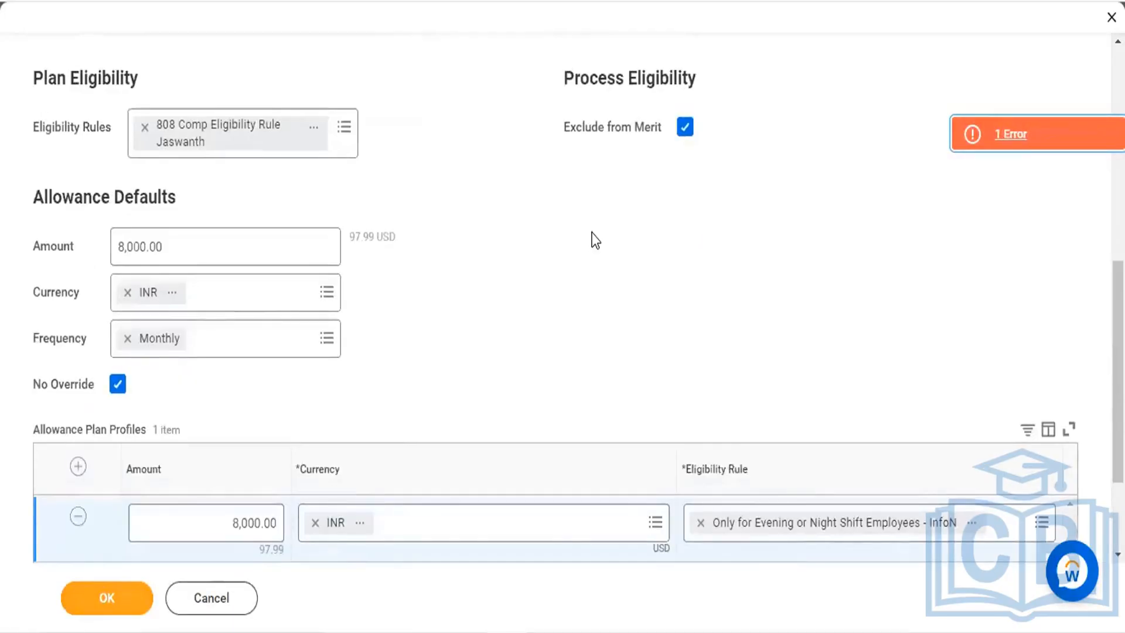
pyautogui.scroll(5, 595, 240)
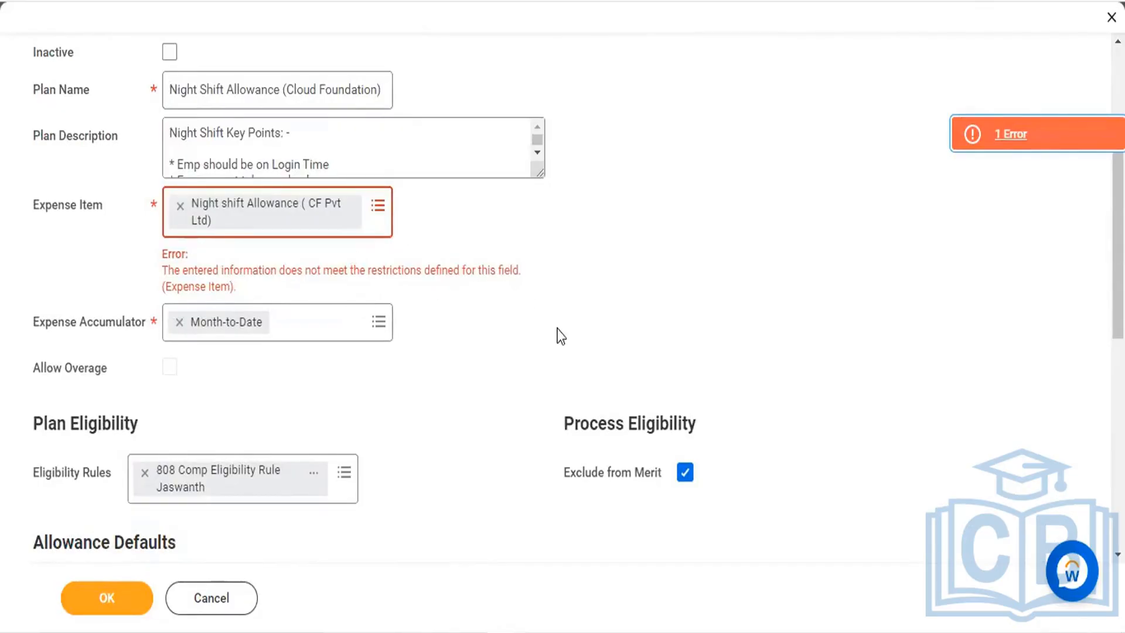
# Step: Examine the submission error's details and recheck the plan entries, and cancel creating the allowance plan, discarding its changes
pyautogui.click(1008, 135)
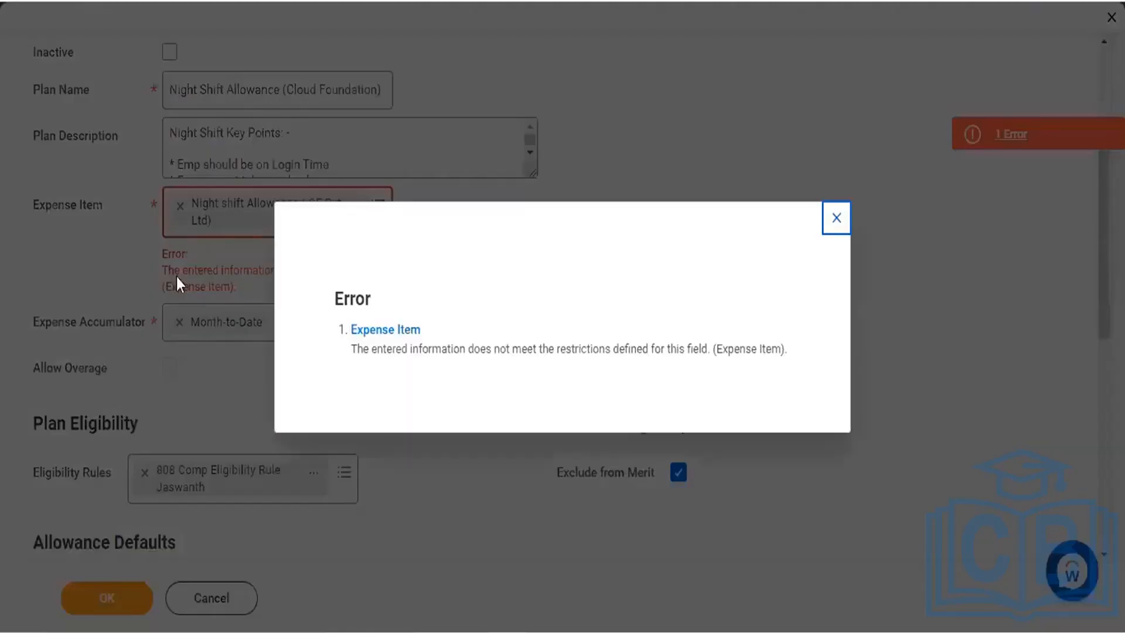
pyautogui.click(836, 218)
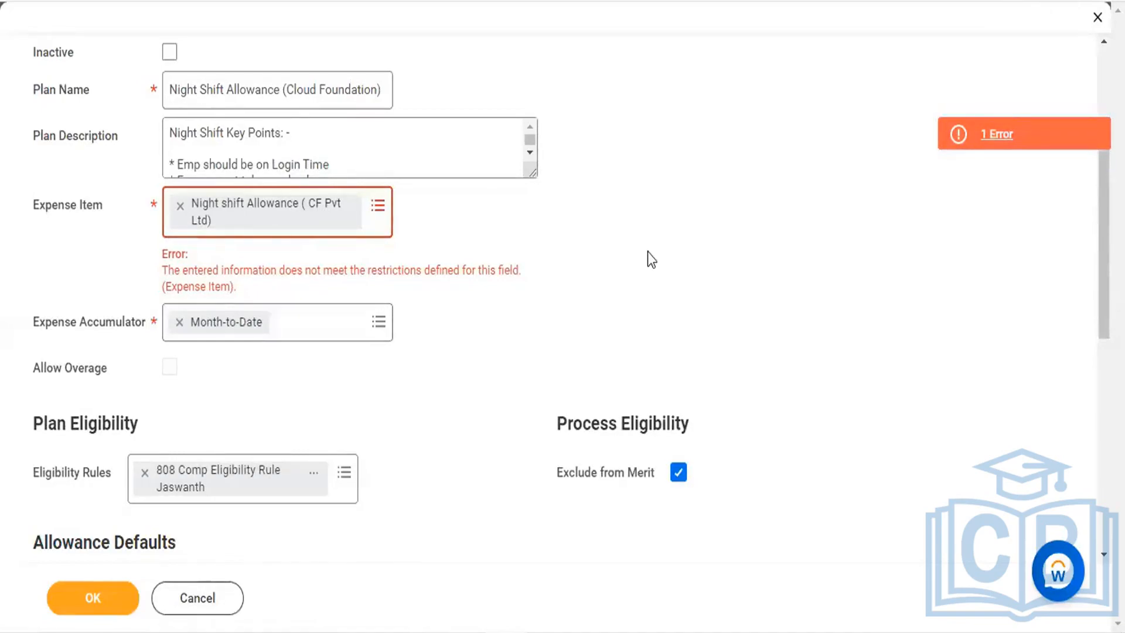
pyautogui.scroll(-8, 648, 252)
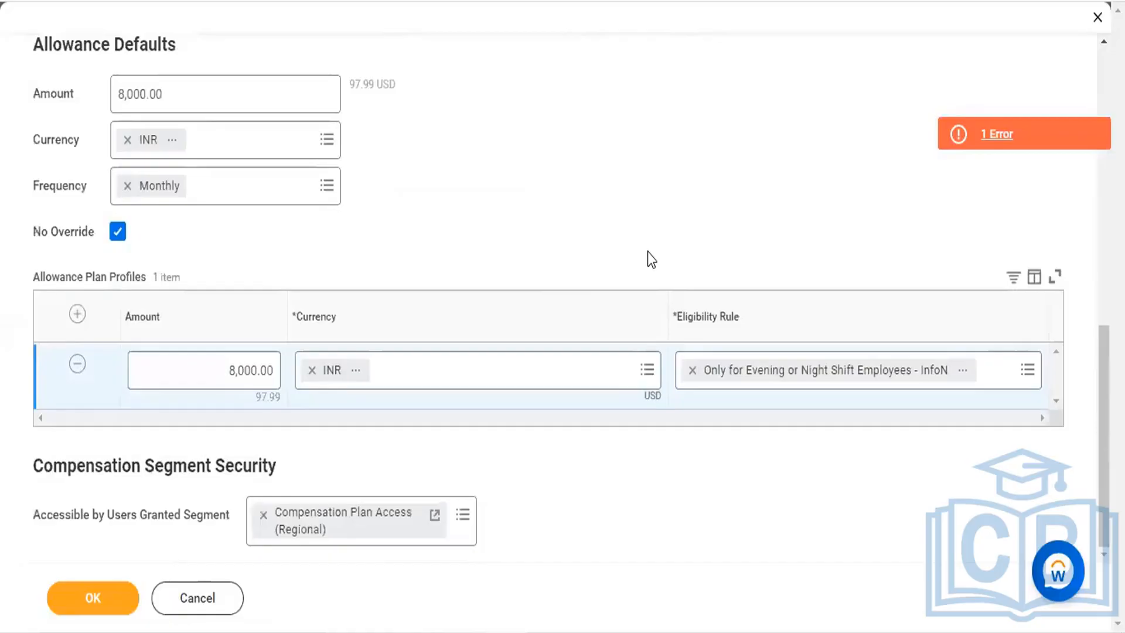
pyautogui.scroll(8, 648, 252)
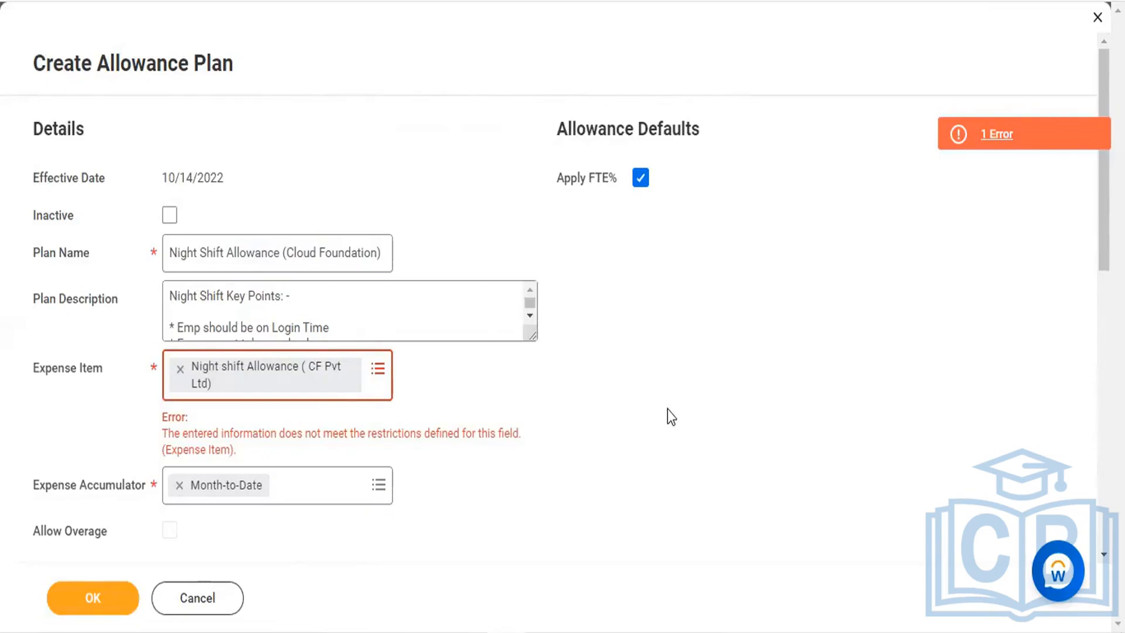
pyautogui.scroll(-10, 668, 411)
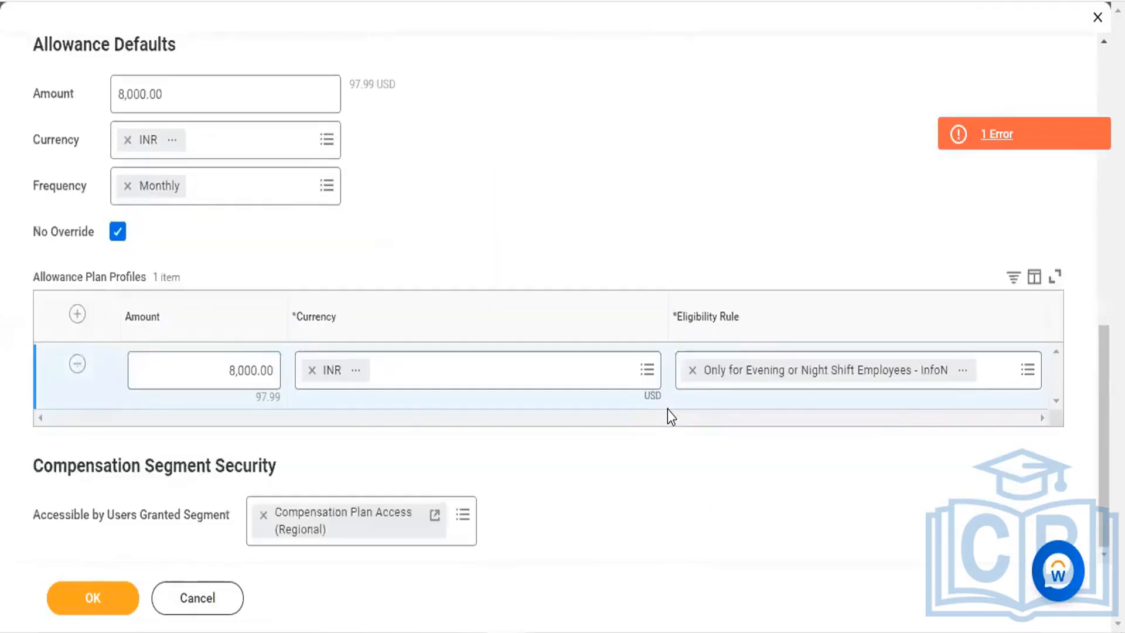
pyautogui.scroll(10, 667, 409)
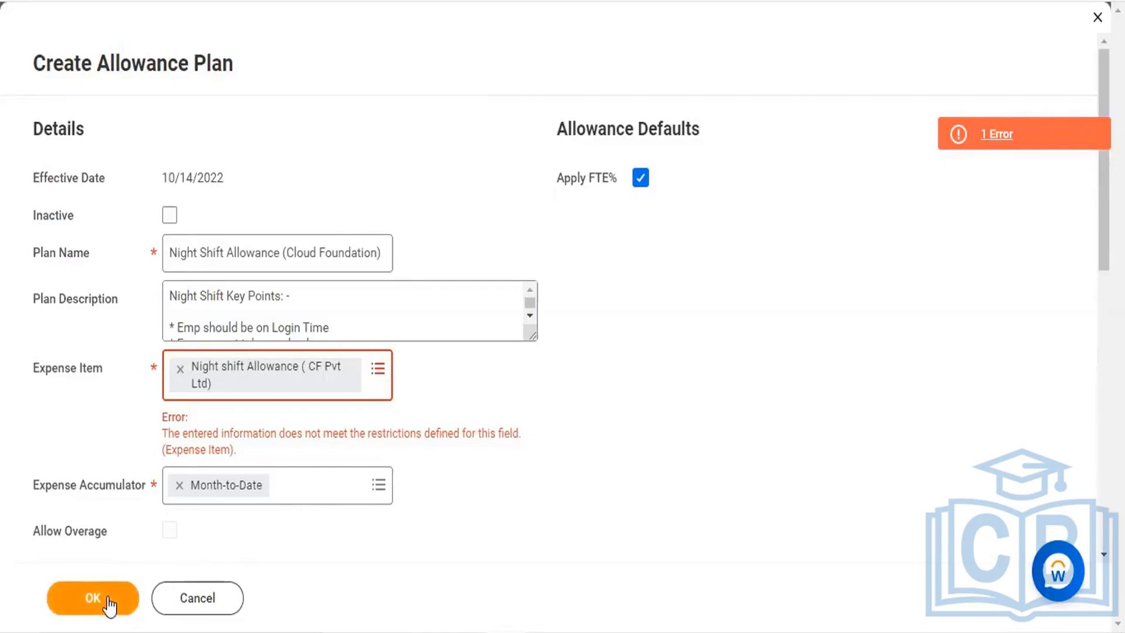
pyautogui.click(197, 598)
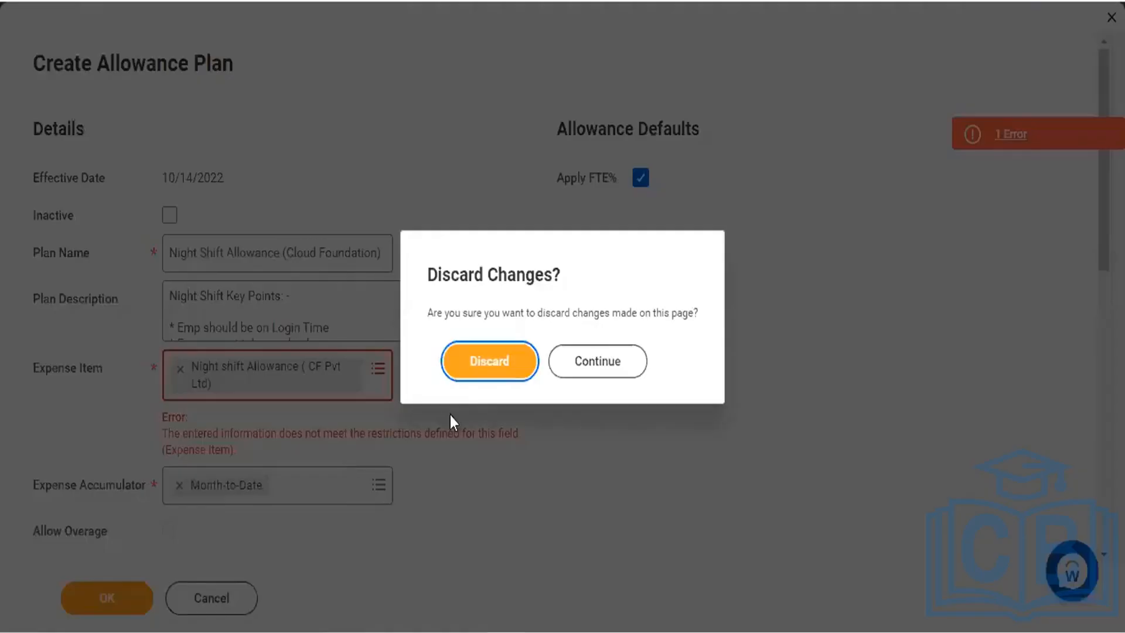
pyautogui.click(466, 368)
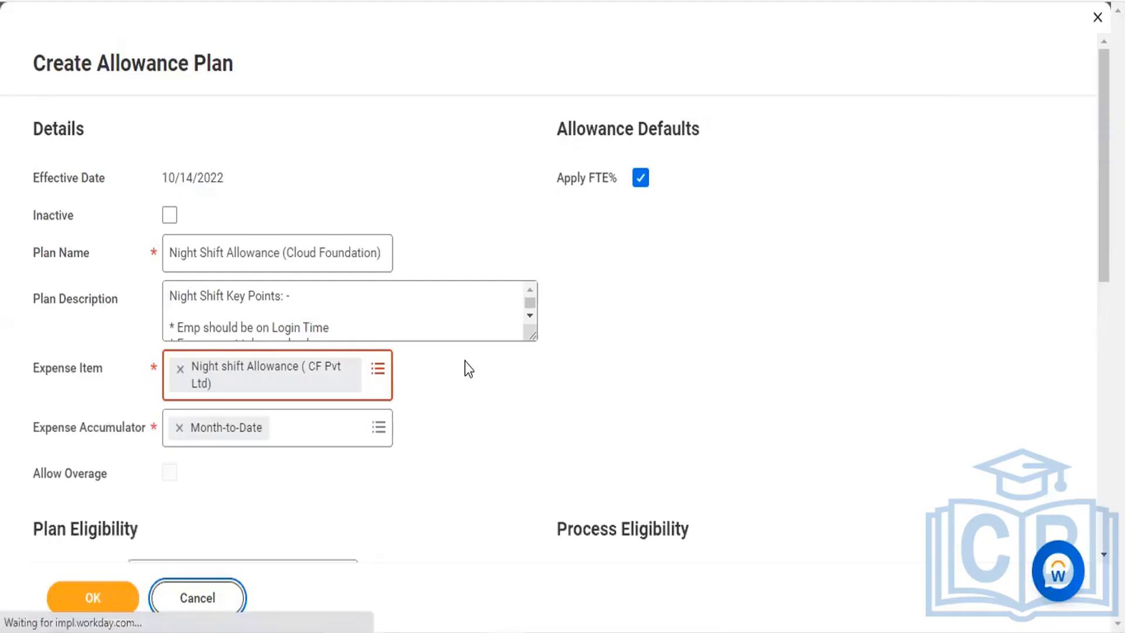